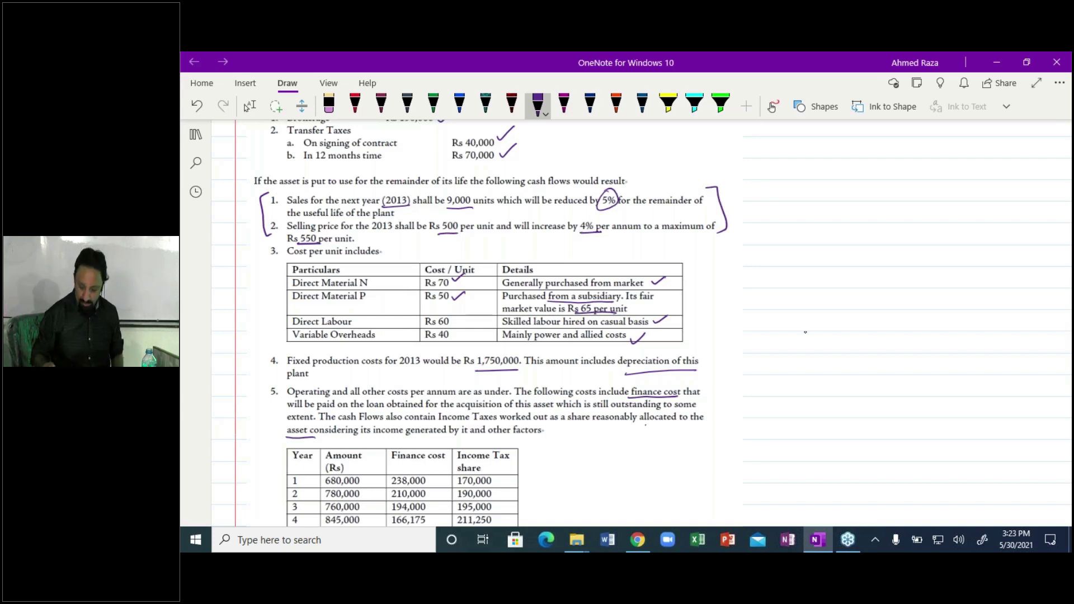
Circle the 6% cost increase, underline "operating costs" and mark the 10% discount rate in points 6 and 7 of the question.
{"action": "scroll", "coordinate": [806, 331], "scroll_direction": "down", "scroll_amount": 2}
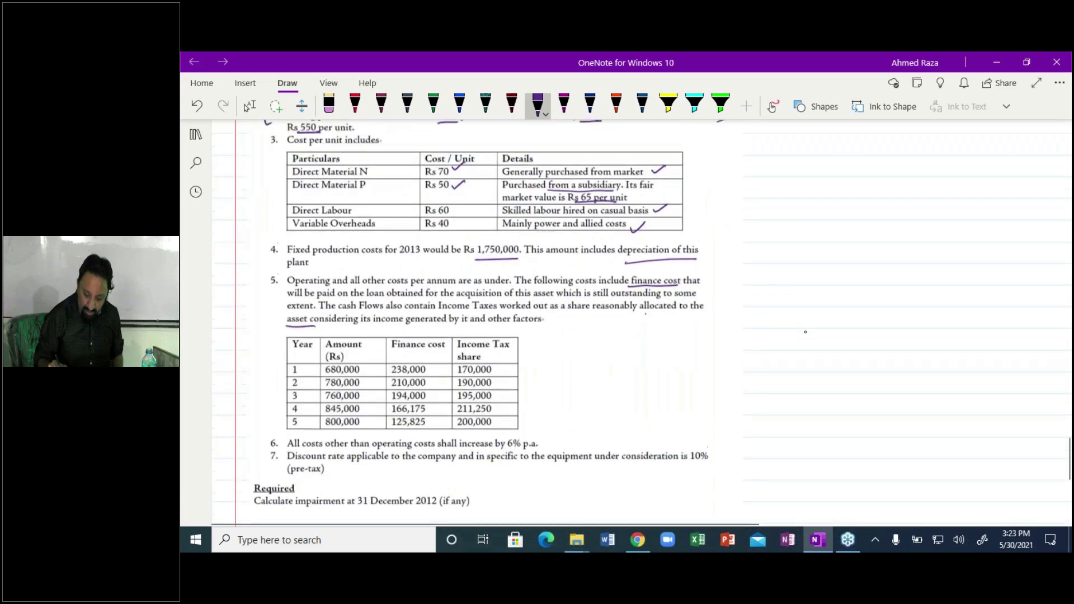
{"action": "left_click_drag", "start_coordinate": [529, 435], "coordinate": [506, 443]}
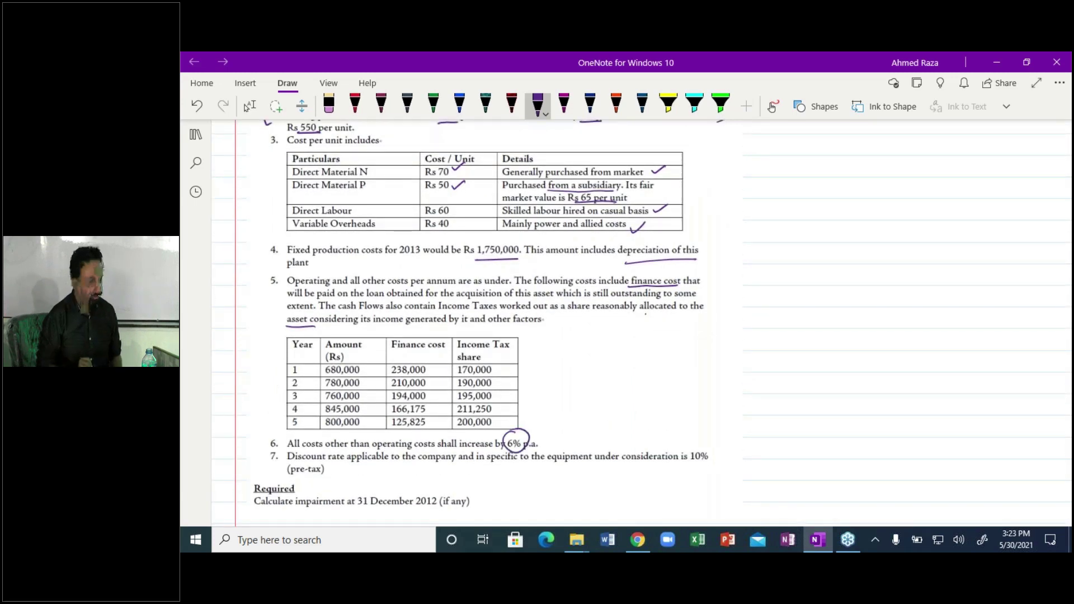
{"action": "left_click_drag", "start_coordinate": [374, 450], "coordinate": [434, 449]}
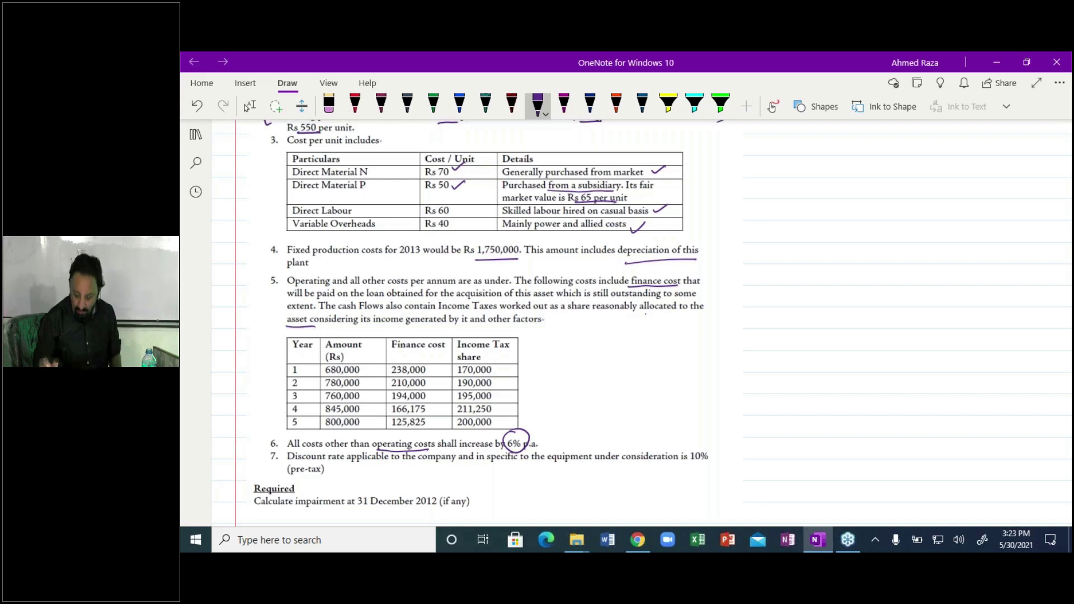
{"action": "left_click_drag", "start_coordinate": [691, 464], "coordinate": [724, 460]}
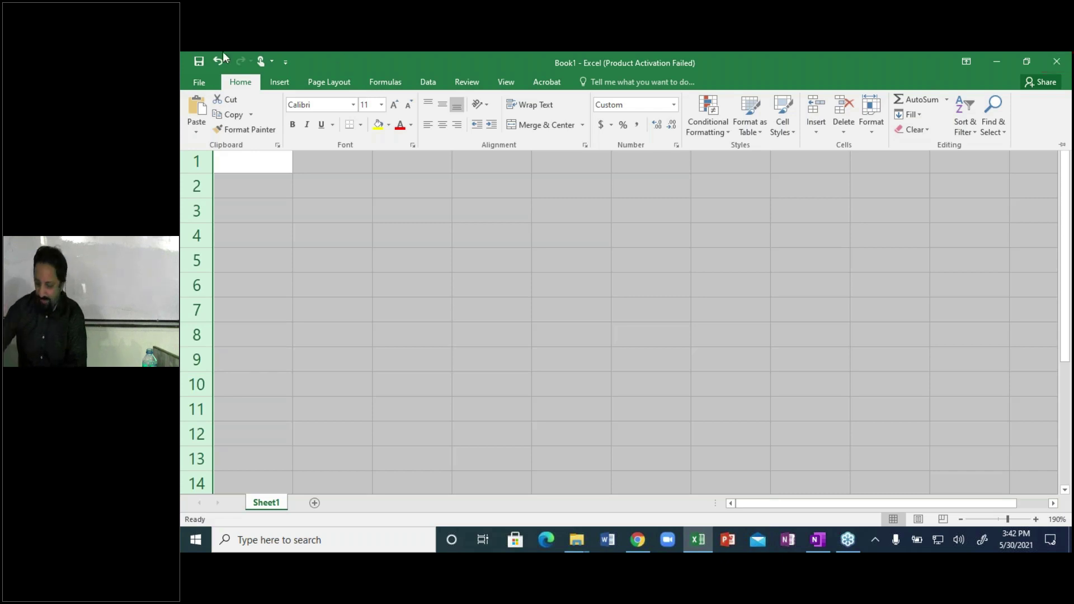
Enter the heading "Question" in cell A1 and make it bold and underlined.
{"action": "type", "text": "khjkhj"}
{"action": "key", "text": "Escape"}
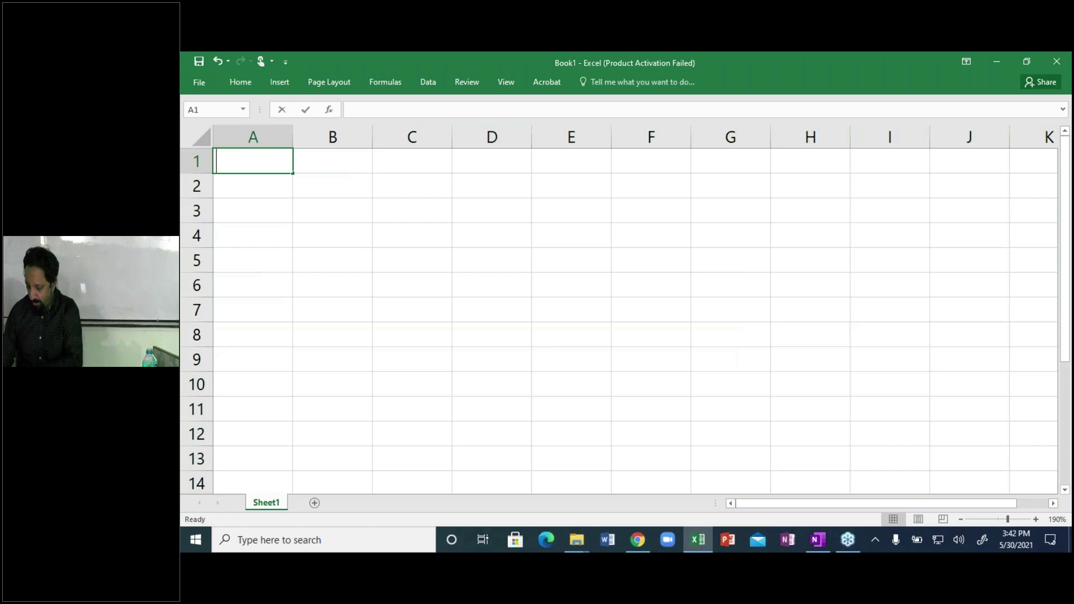
{"action": "type", "text": "Question"}
{"action": "key", "text": "ctrl+Return"}
{"action": "key", "text": "alt+h"}
{"action": "key", "text": "a"}
{"action": "key", "text": "r"}
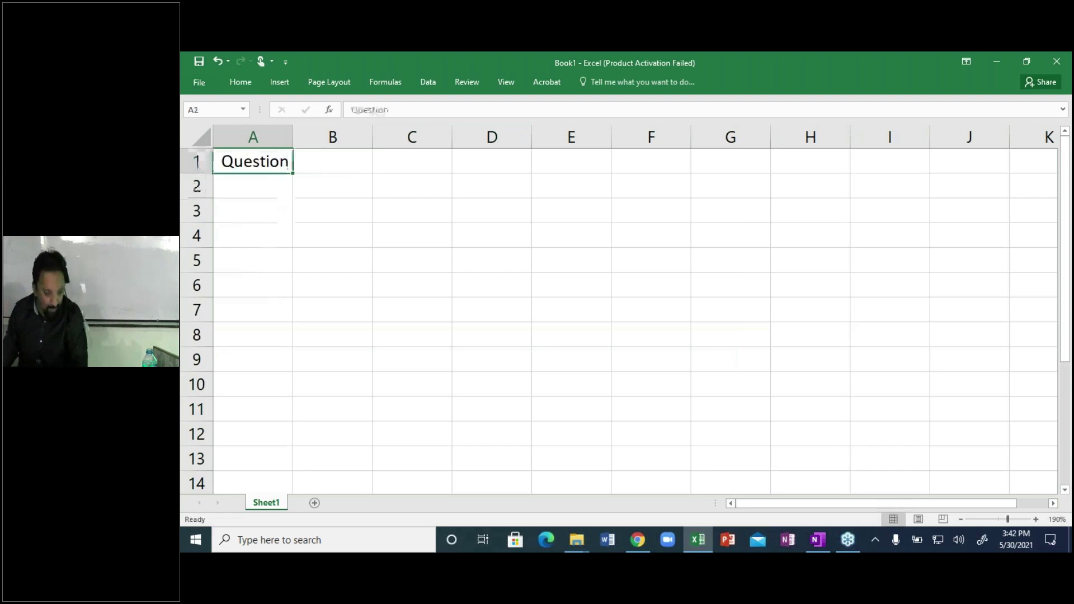
{"action": "key", "text": "ctrl+b"}
{"action": "key", "text": "ctrl+u"}
Enter the year numbers 1 to 5 across C3:G3 and make them bold and underlined.
{"action": "left_click", "coordinate": [332, 188]}
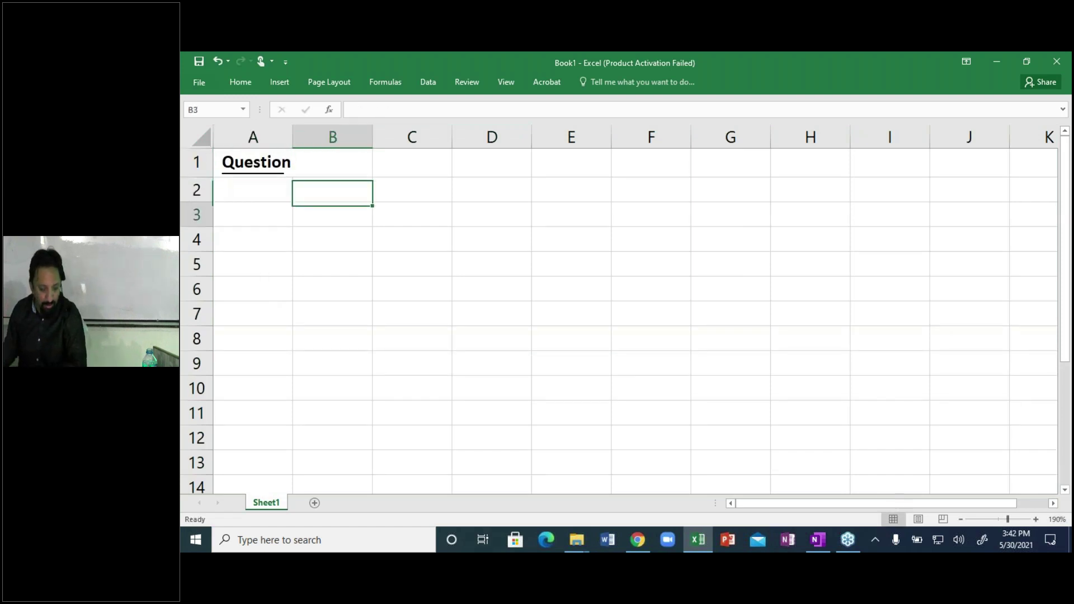
{"action": "left_click", "coordinate": [411, 214]}
{"action": "type", "text": "1\t2\t3\t4\t5"}
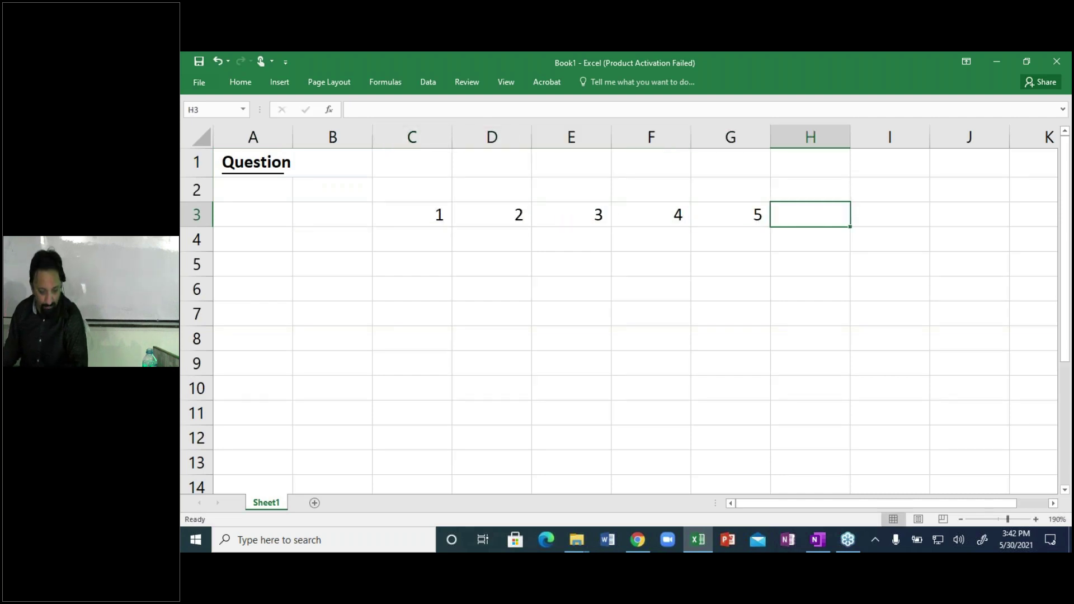
{"action": "key", "text": "Left"}
{"action": "key", "text": "Left"}
{"action": "key", "text": "Left"}
{"action": "key", "text": "Left"}
{"action": "key", "text": "Left"}
{"action": "key", "text": "ctrl+shift+Right"}
{"action": "key", "text": "ctrl+b"}
{"action": "key", "text": "ctrl+u"}
{"action": "key", "text": "Down"}
{"action": "key", "text": "Up"}
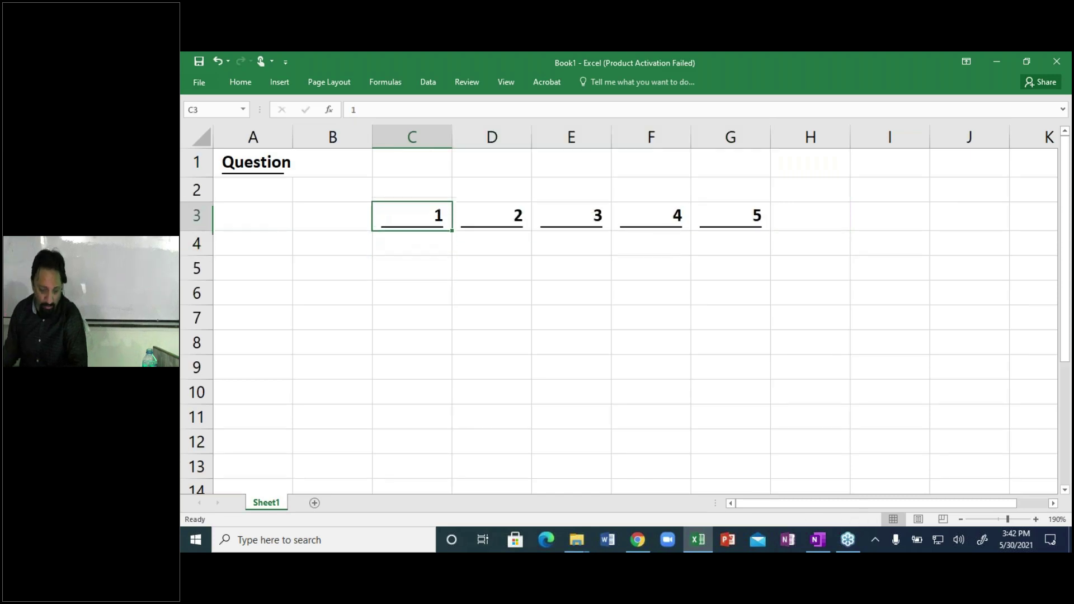
Insert four blank rows above the year numbers in row 3.
{"action": "left_click", "coordinate": [332, 243]}
{"action": "left_click", "coordinate": [253, 243]}
{"action": "key", "text": "alt+Tab"}
{"action": "key", "text": "alt+Tab"}
{"action": "key", "text": "Up"}
{"action": "key", "text": "shift+space"}
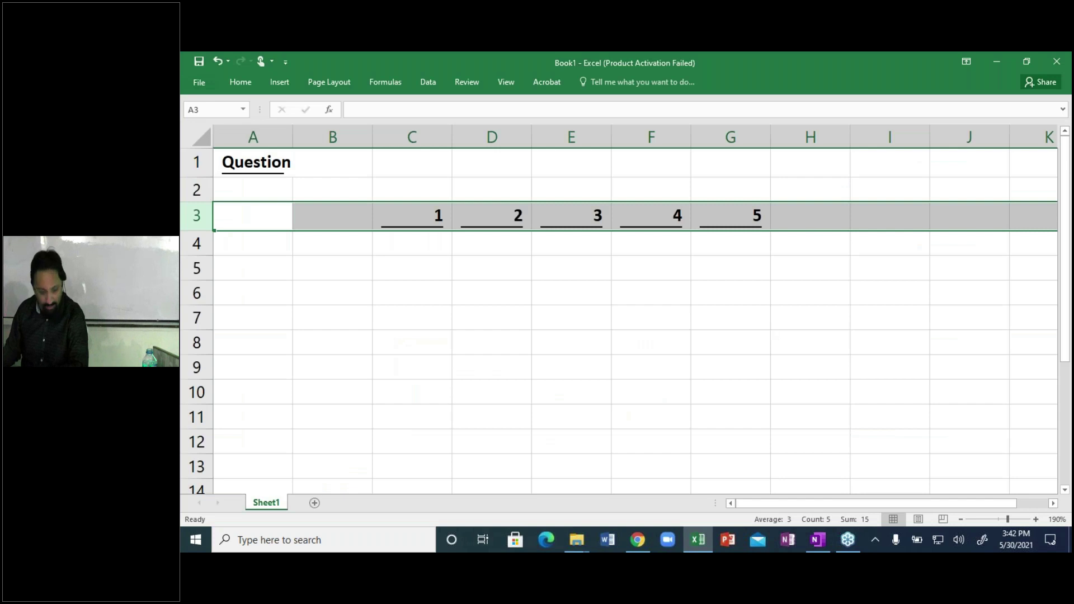
{"action": "key", "text": "ctrl+shift+equal"}
{"action": "key", "text": "ctrl+shift+equal"}
{"action": "key", "text": "ctrl+shift+equal"}
{"action": "key", "text": "ctrl+shift+equal"}
Enter the label "CA at 31 Dec 2012" in A3 and begin a formula in D3.
{"action": "left_click", "coordinate": [253, 214]}
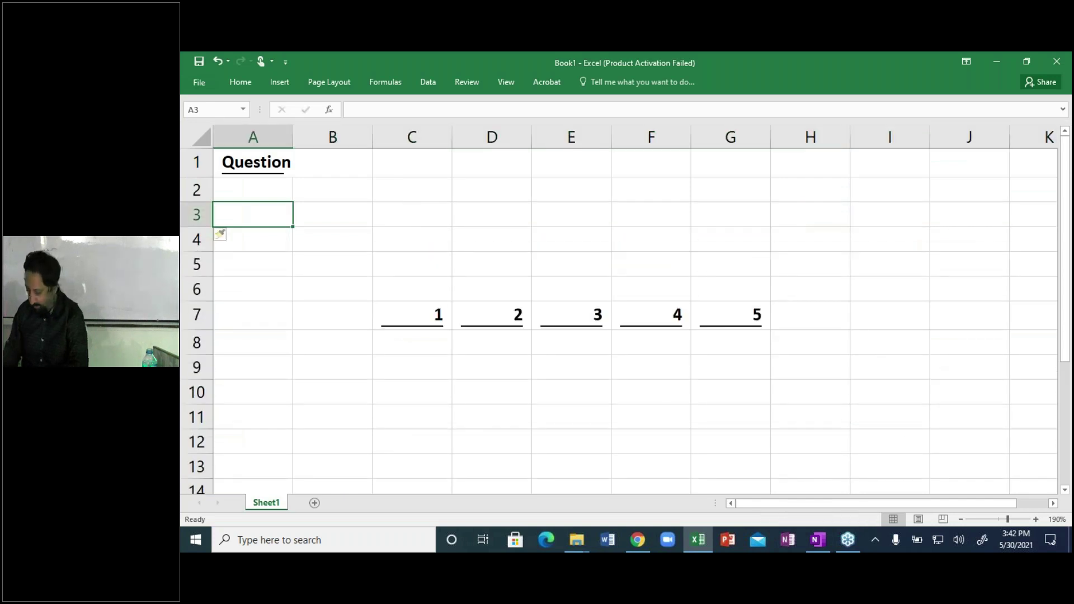
{"action": "type", "text": "CA at 3"}
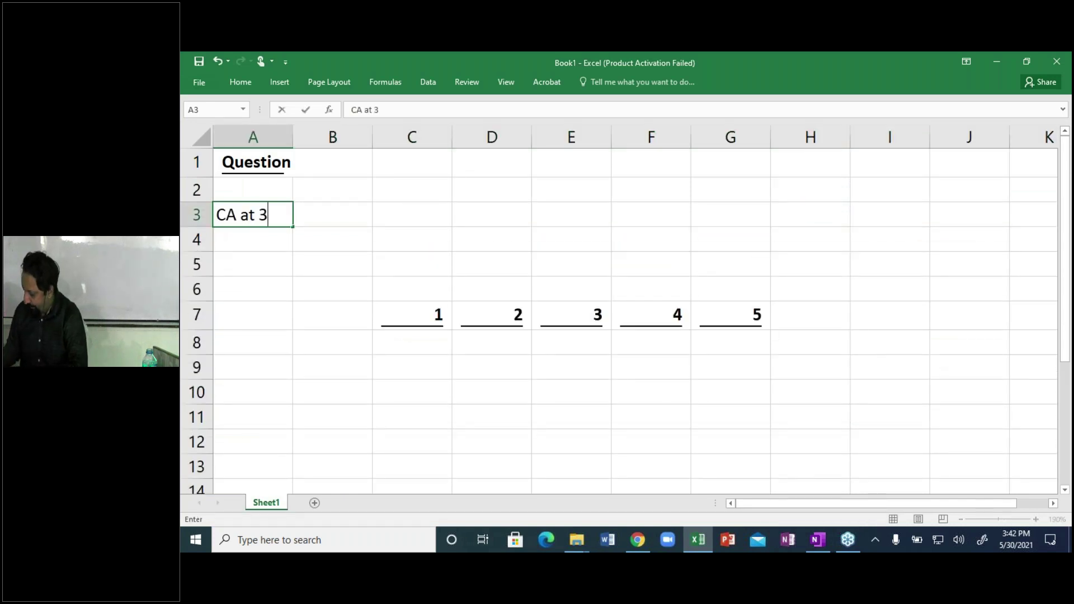
{"action": "type", "text": "1 Dec 2012"}
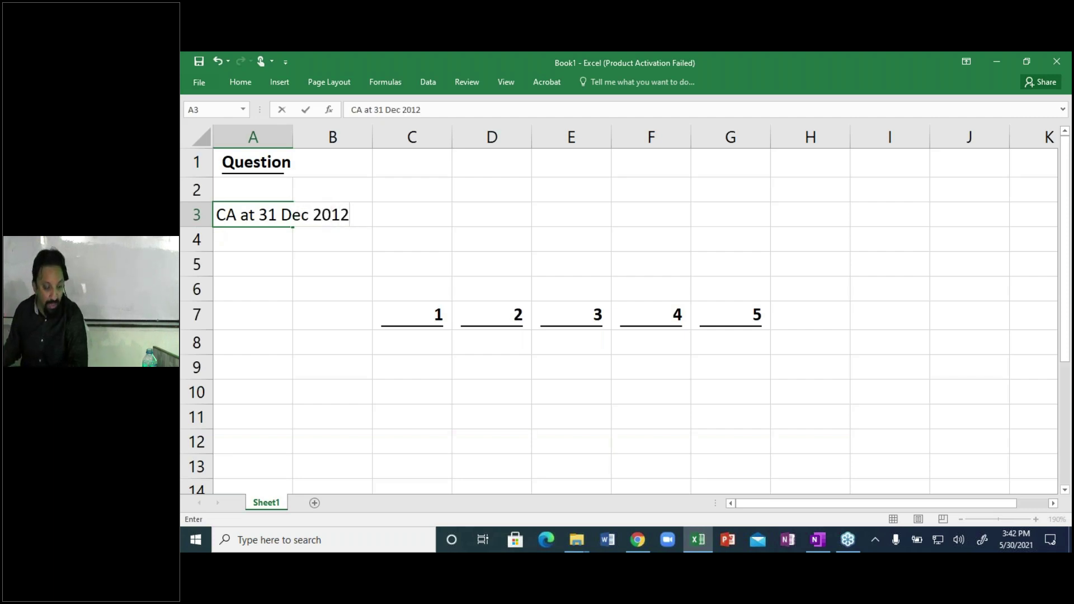
{"action": "left_click", "coordinate": [492, 214]}
{"action": "type", "text": "="}
Switch to OneNote and handwrite "÷6 ×5" beside the carrying amount of Rs 6,450,000.
{"action": "key", "text": "alt+Tab"}
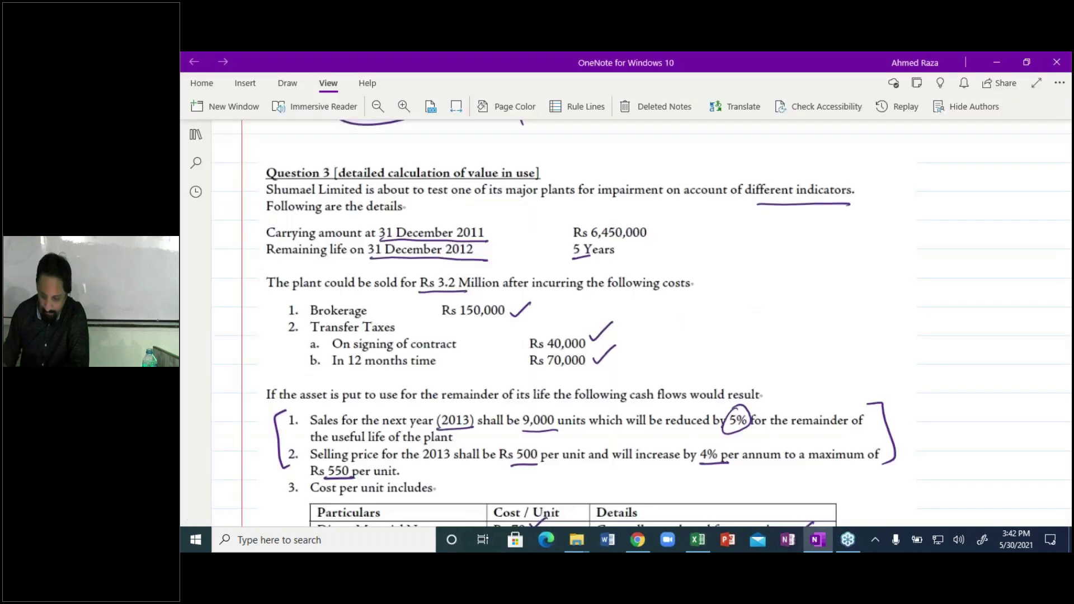
{"action": "left_click_drag", "start_coordinate": [654, 227], "coordinate": [674, 232]}
{"action": "left_click", "coordinate": [662, 232]}
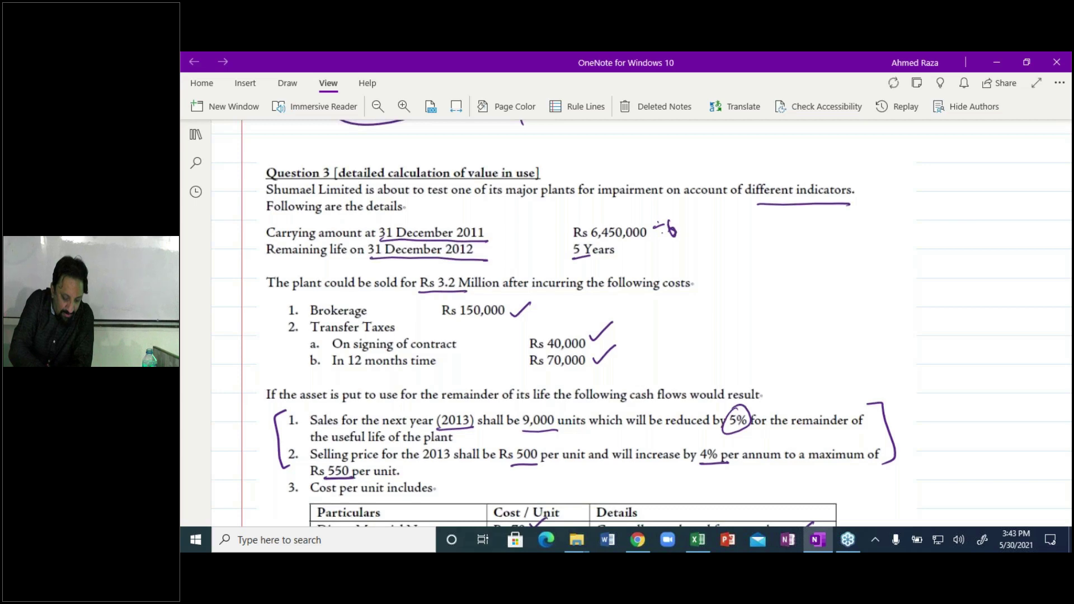
{"action": "left_click", "coordinate": [738, 421]}
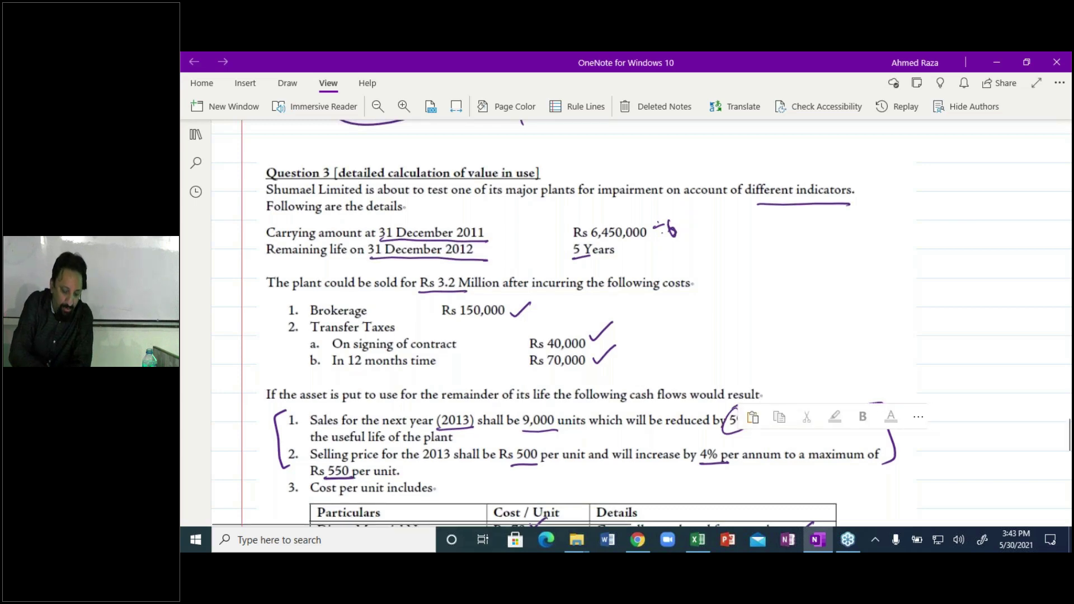
{"action": "left_click_drag", "start_coordinate": [683, 227], "coordinate": [695, 226]}
{"action": "mouse_move", "coordinate": [689, 219]}
{"action": "left_mouse_down"}
{"action": "mouse_move", "coordinate": [688, 234]}
{"action": "mouse_move", "coordinate": [699, 228]}
{"action": "left_mouse_up"}
{"action": "left_click_drag", "start_coordinate": [698, 214], "coordinate": [705, 213]}
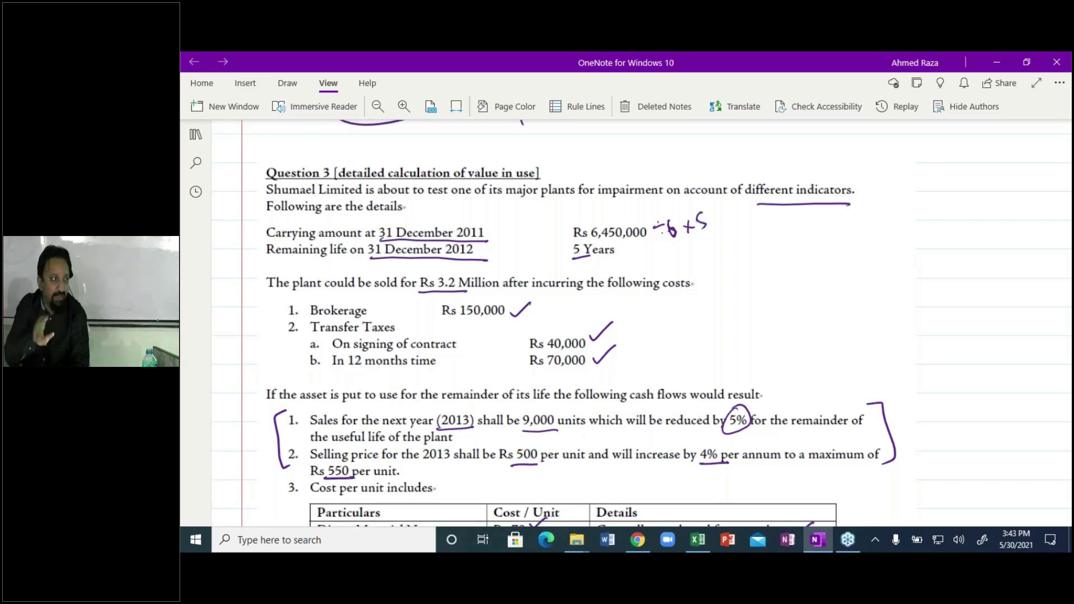
Switch back to Excel and enter the formula +64500000/6*5 in D3.
{"action": "key", "text": "alt+Tab"}
{"action": "type", "text": "+"}
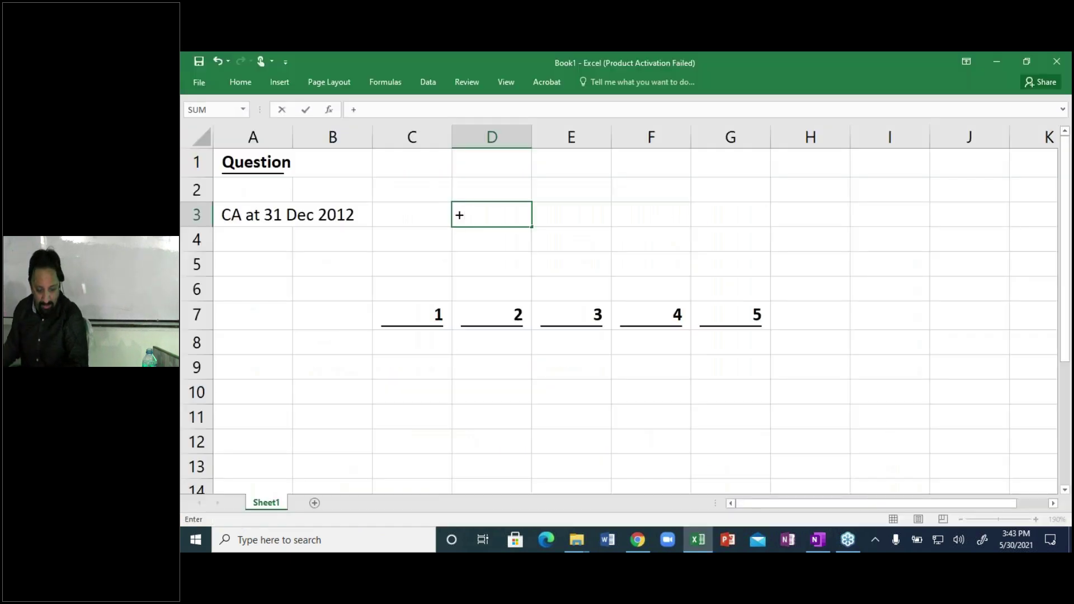
{"action": "type", "text": "645000"}
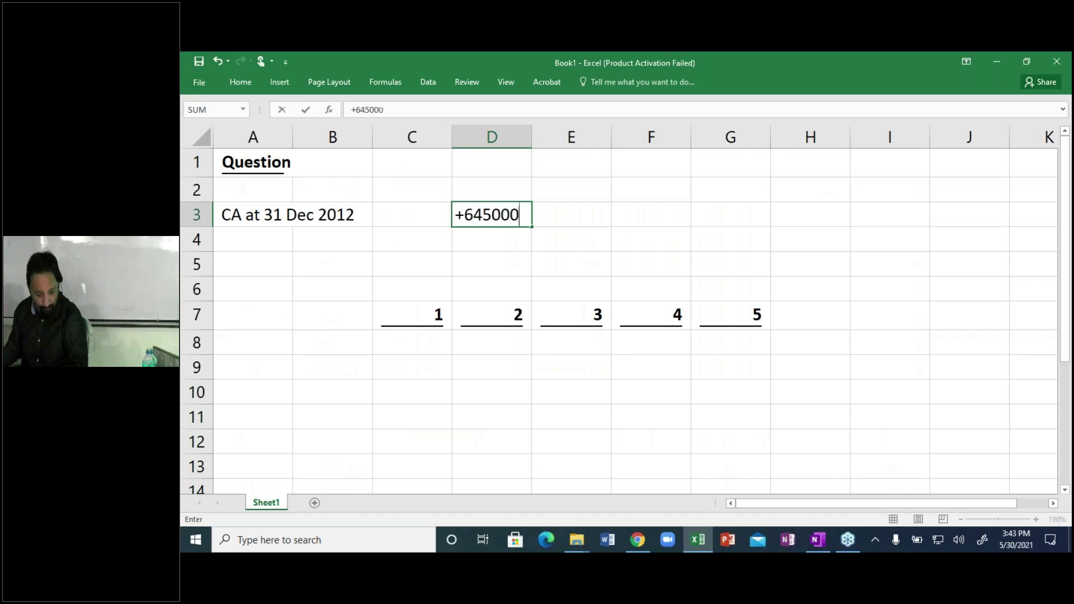
{"action": "type", "text": "0/"}
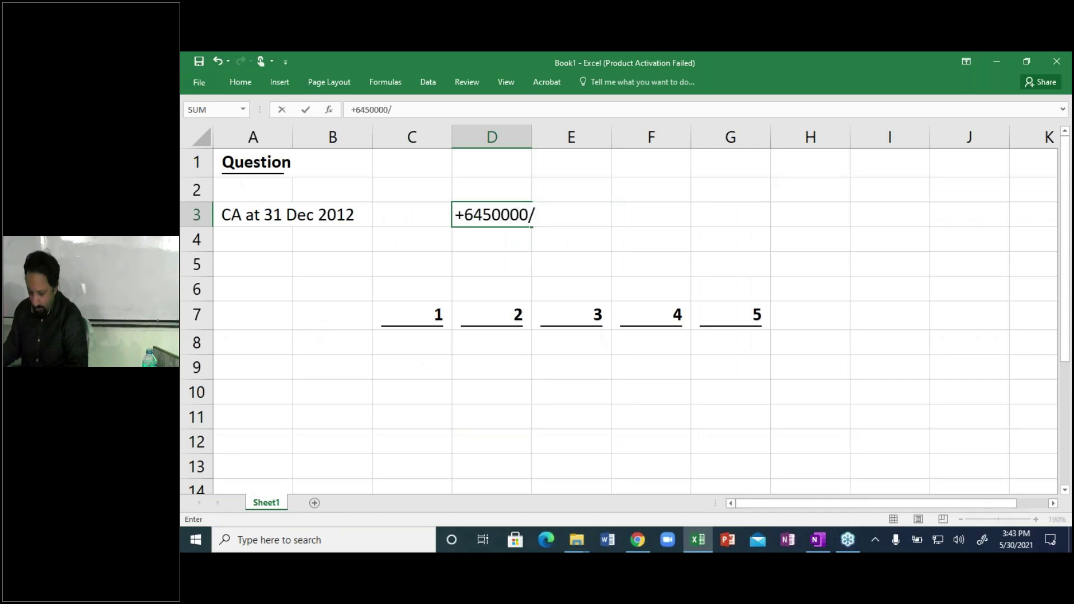
{"action": "key", "text": "BackSpace"}
{"action": "type", "text": "0/"}
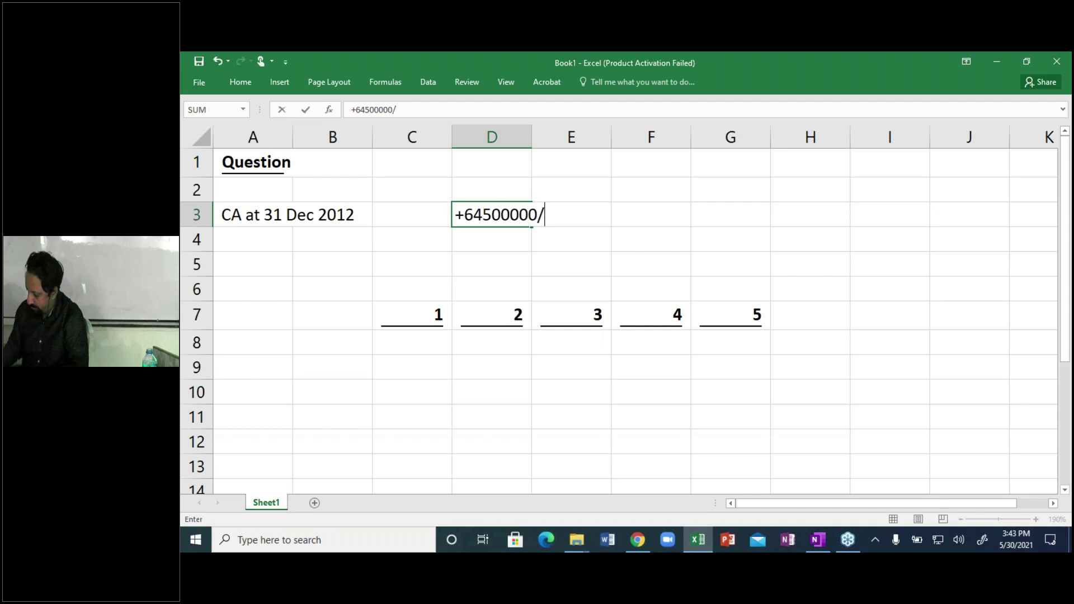
{"action": "type", "text": "6*5"}
{"action": "key", "text": "Return"}
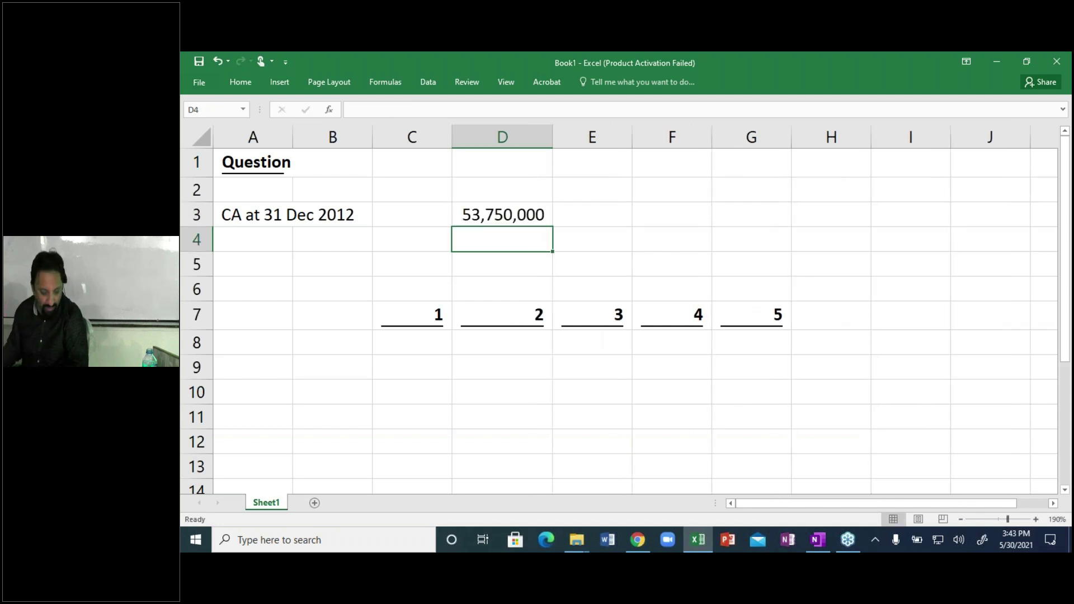
Remove the extra zero from the D3 formula so it divides 6450000 by 6 and multiplies by 5.
{"action": "key", "text": "Up"}
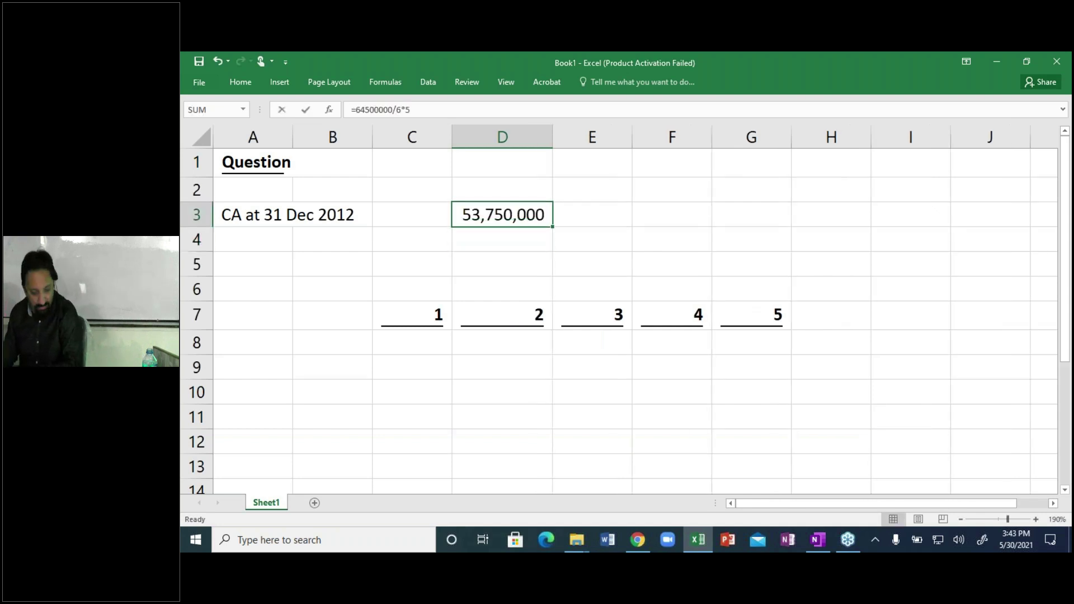
{"action": "double_click", "coordinate": [544, 215]}
{"action": "key", "text": "Left"}
{"action": "key", "text": "BackSpace"}
{"action": "key", "text": "Return"}
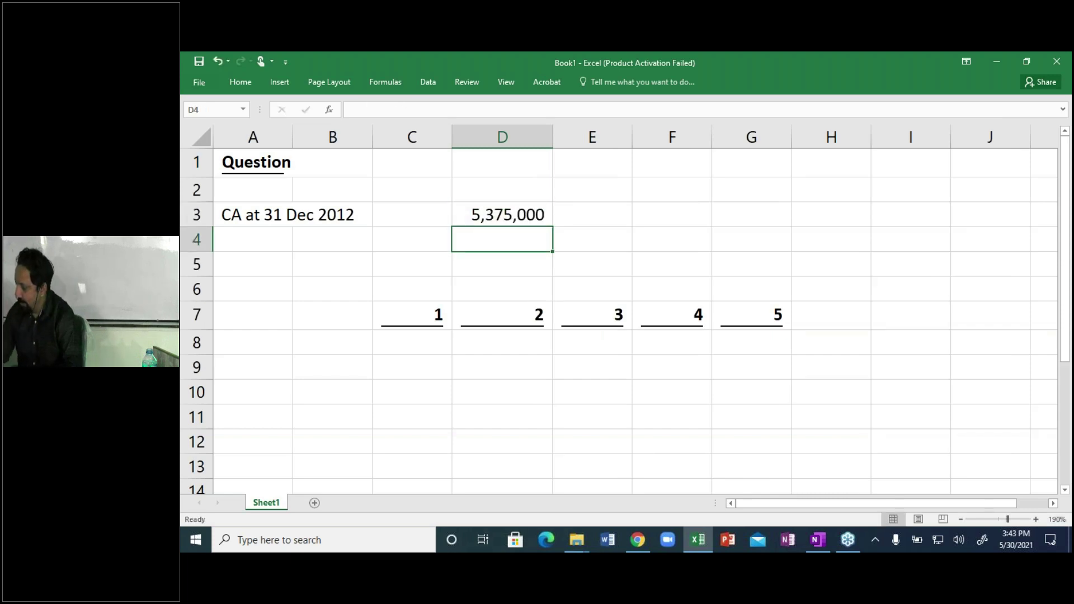
Enter the label "Recoverable Amount" in A4 and underline it.
{"action": "key", "text": "Left"}
{"action": "key", "text": "Left"}
{"action": "key", "text": "Left"}
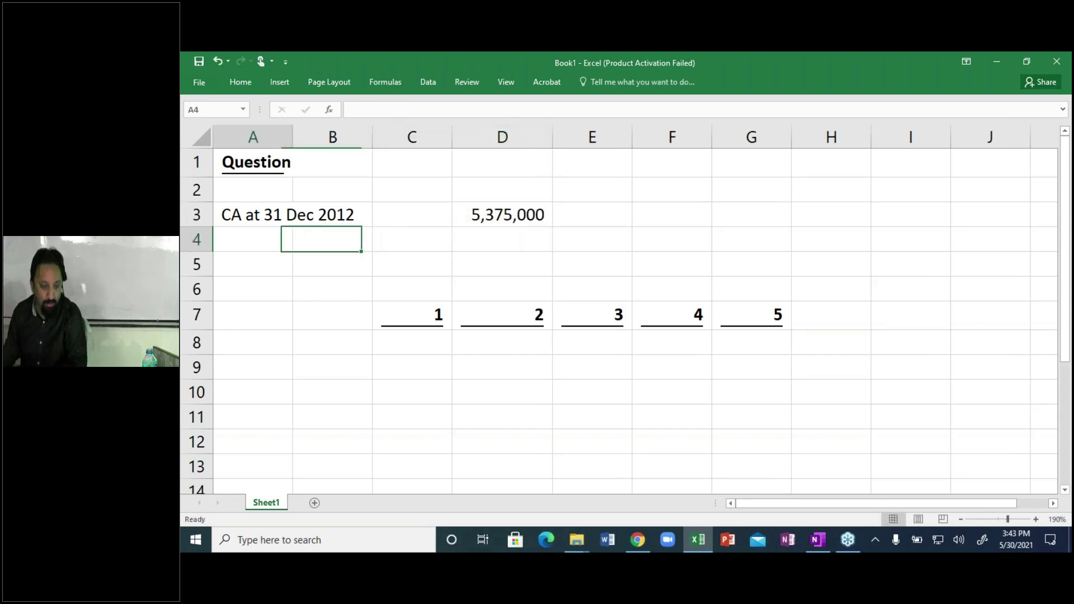
{"action": "type", "text": "Recovera"}
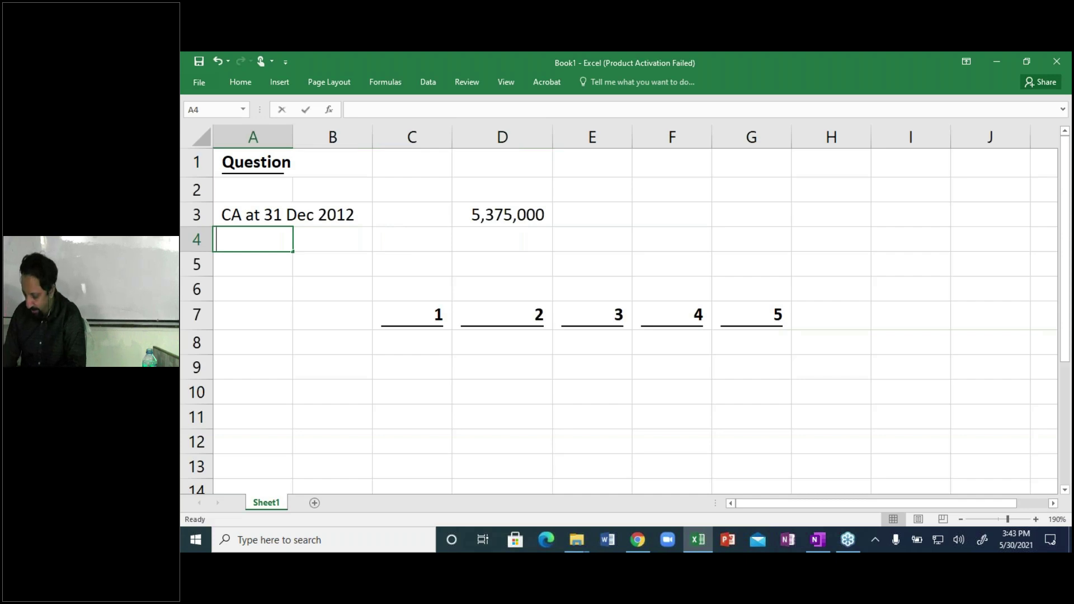
{"action": "type", "text": "bnle"}
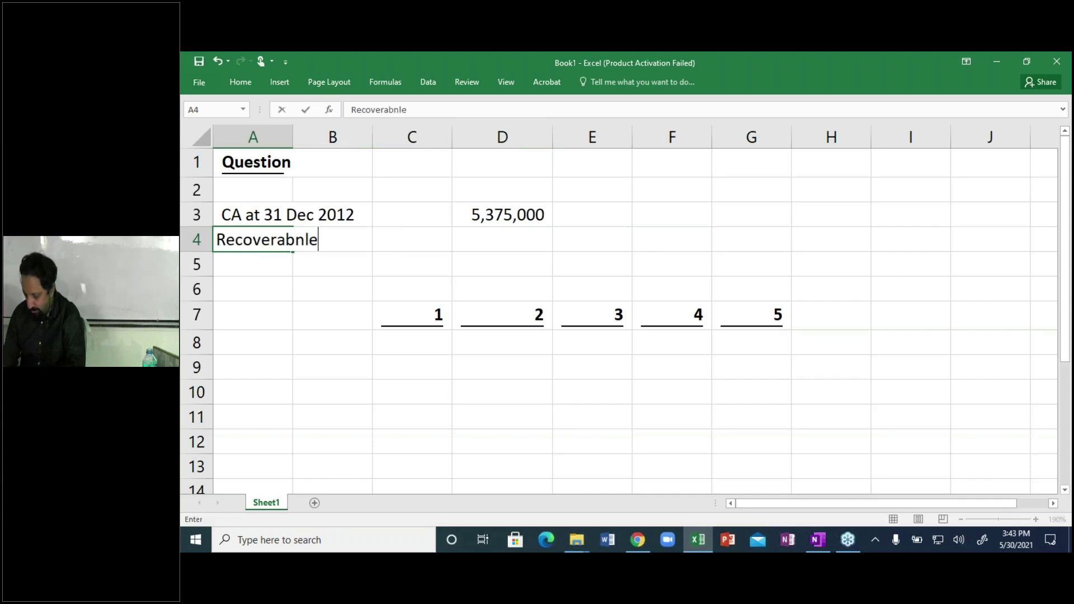
{"action": "key", "text": "BackSpace"}
{"action": "key", "text": "BackSpace"}
{"action": "key", "text": "BackSpace"}
{"action": "type", "text": "le Amount"}
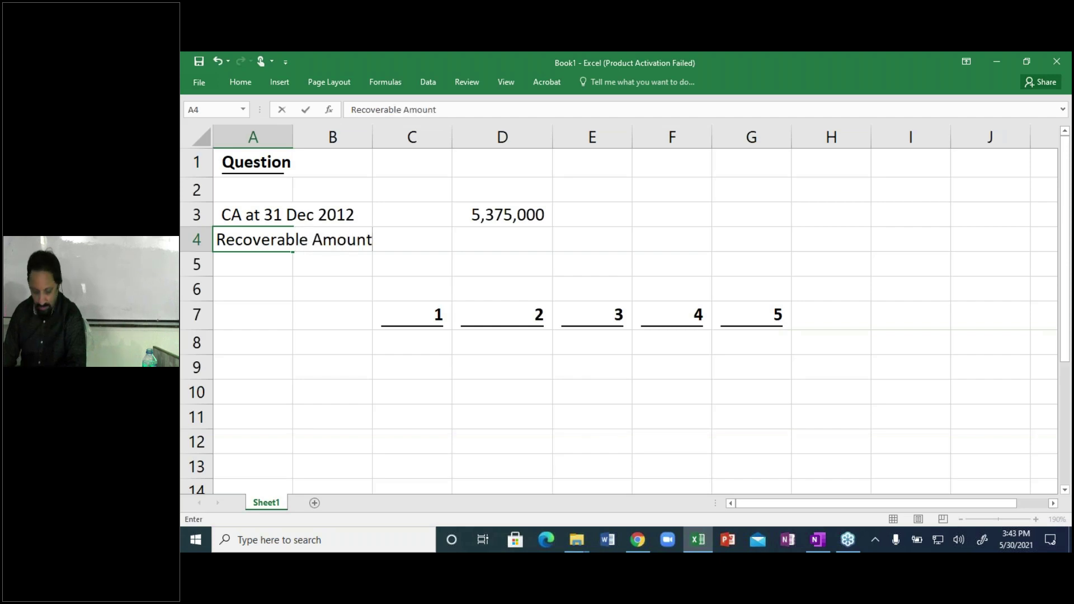
{"action": "key", "text": "ctrl+Return"}
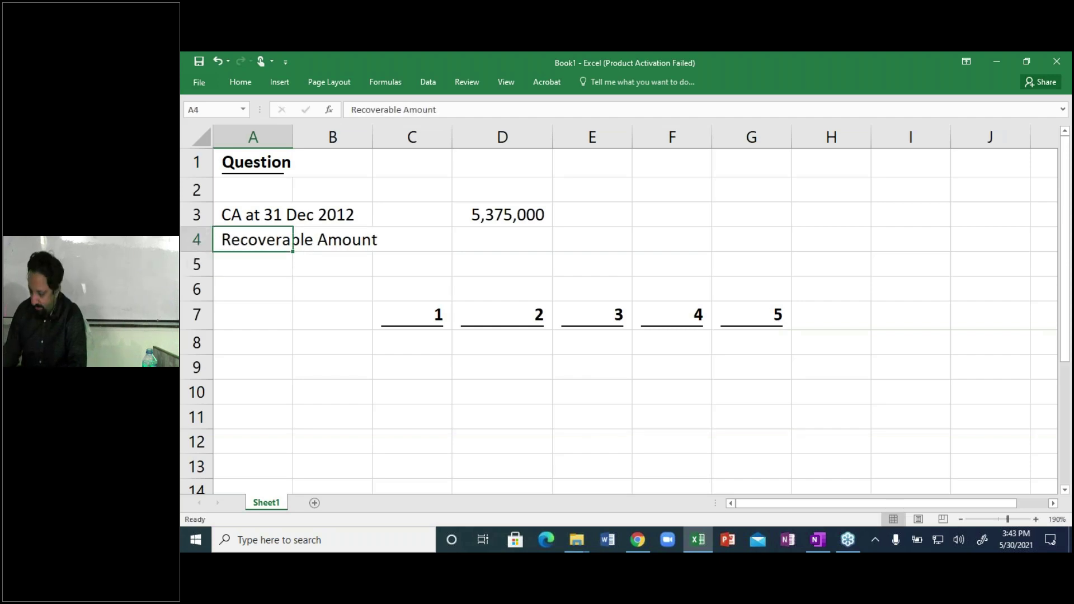
{"action": "key", "text": "ctrl+u"}
{"action": "key", "text": "Down"}
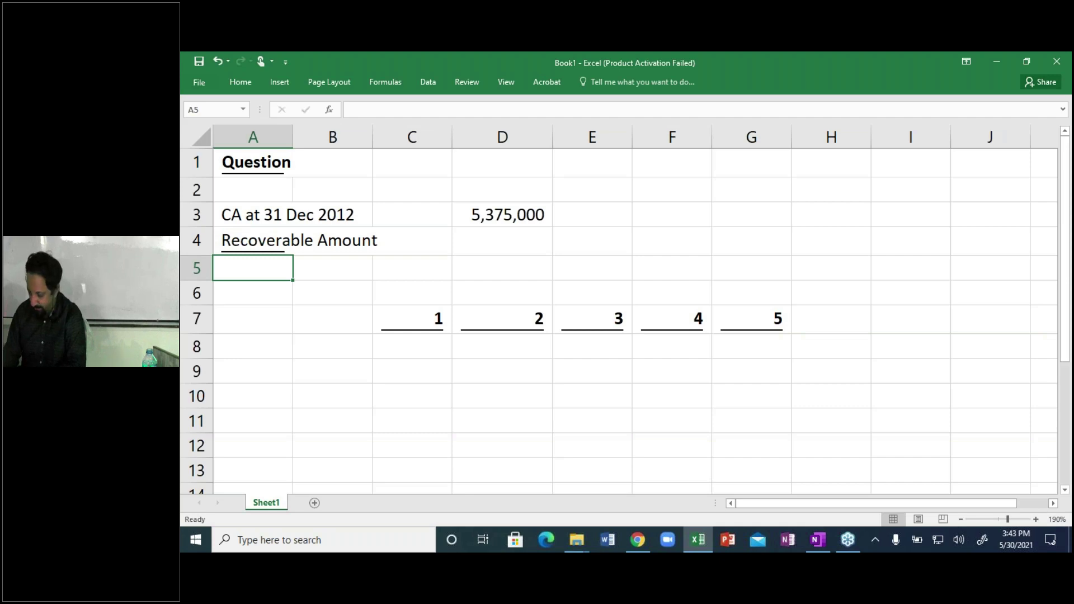
Enter the labels "FV-CTS" in A5 and "VIU" in A6.
{"action": "type", "text": "FV-CTS"}
{"action": "key", "text": "Return"}
{"action": "key", "text": "F2"}
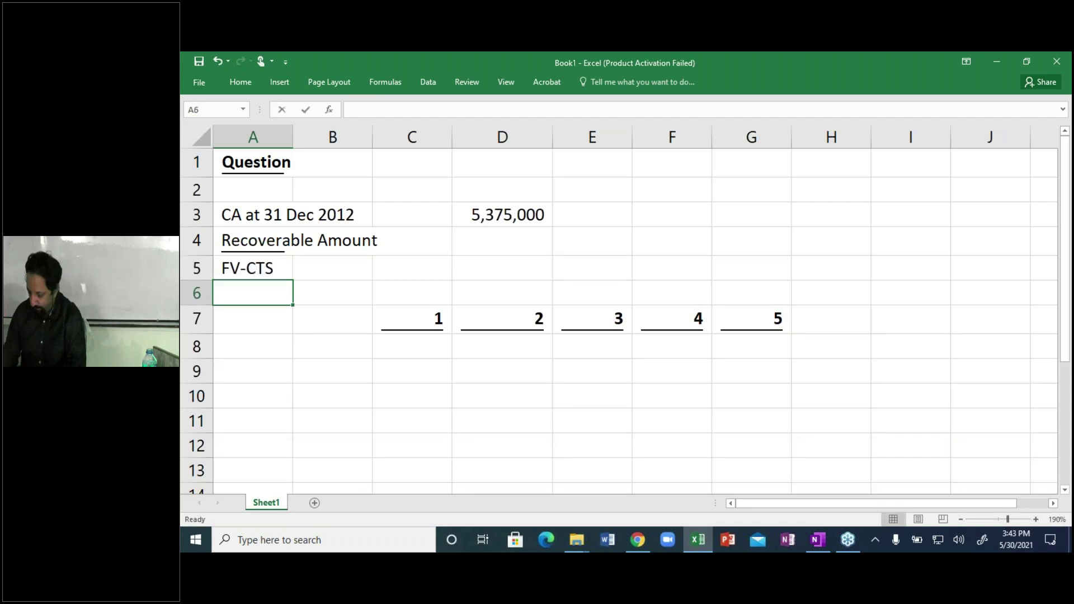
{"action": "type", "text": "VIU"}
{"action": "key", "text": "Return"}
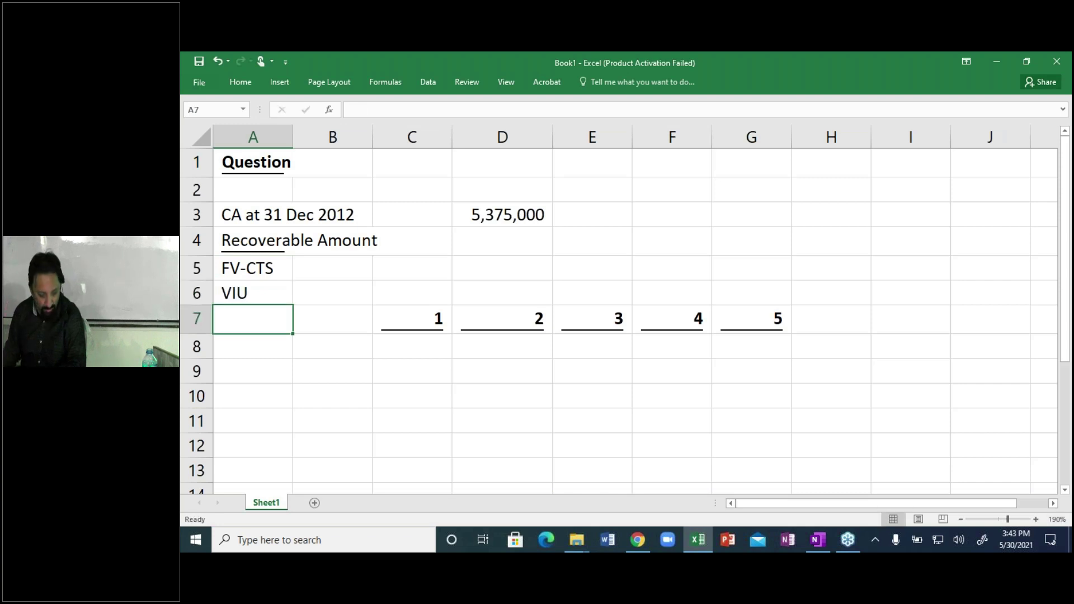
Insert five blank rows above the year numbers in row 7.
{"action": "key", "text": "shift+space"}
{"action": "key", "text": "ctrl+shift+plus"}
{"action": "key", "text": "ctrl+shift+plus"}
{"action": "key", "text": "ctrl+shift+plus"}
{"action": "key", "text": "ctrl+shift+plus"}
{"action": "key", "text": "ctrl+shift+plus"}
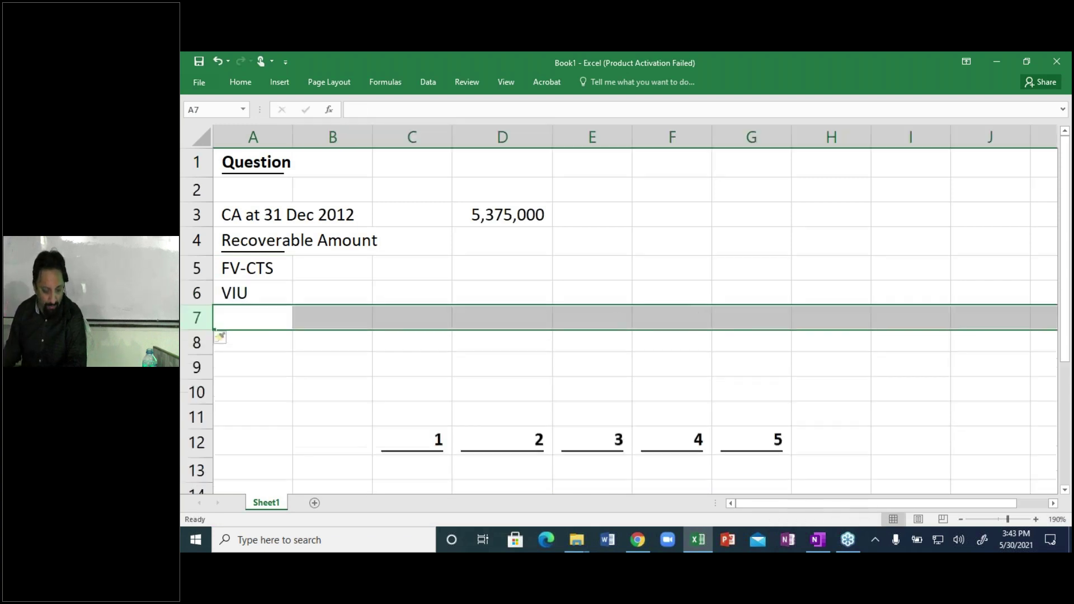
Enter the heading "Fair Value -CTS" in A8 and make it bold and underlined.
{"action": "left_click", "coordinate": [253, 317]}
{"action": "left_click", "coordinate": [332, 343]}
{"action": "left_click", "coordinate": [253, 342]}
{"action": "type", "text": "Fair Value  -CTS"}
{"action": "key", "text": "Return"}
{"action": "left_click", "coordinate": [253, 342]}
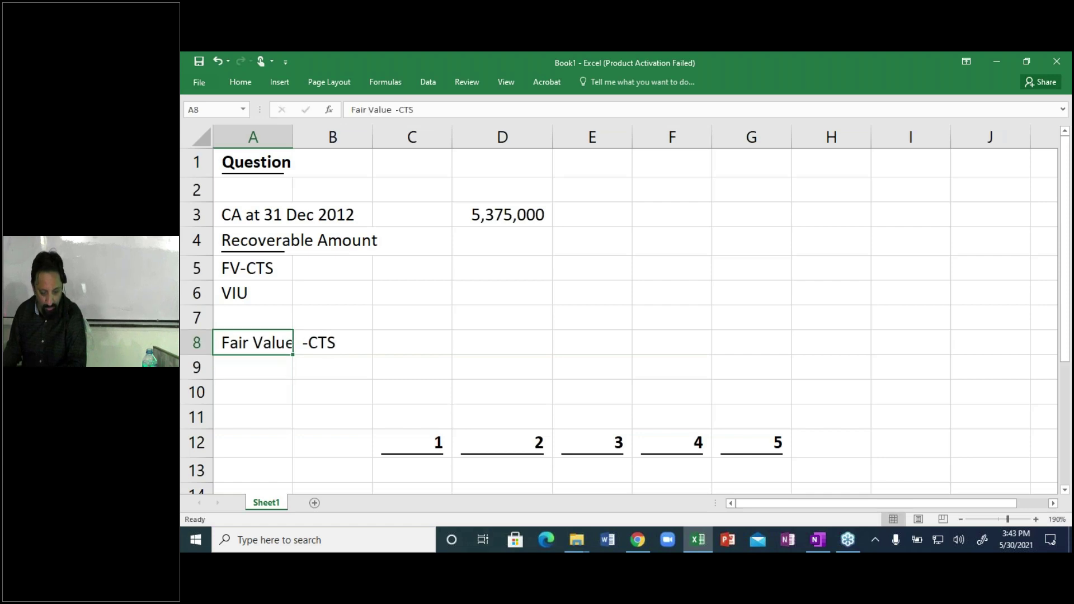
{"action": "key", "text": "ctrl+b"}
{"action": "key", "text": "ctrl+u"}
{"action": "key", "text": "Return"}
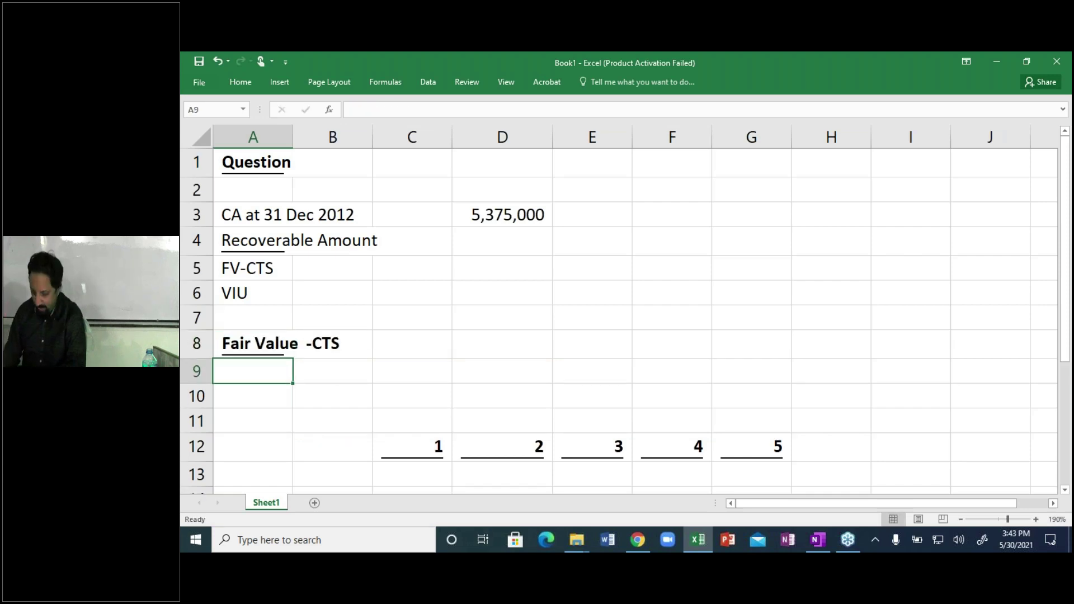
Enter the label "FV" in A9 and the amount 3200000 in C9.
{"action": "type", "text": "FV"}
{"action": "left_click", "coordinate": [412, 371]}
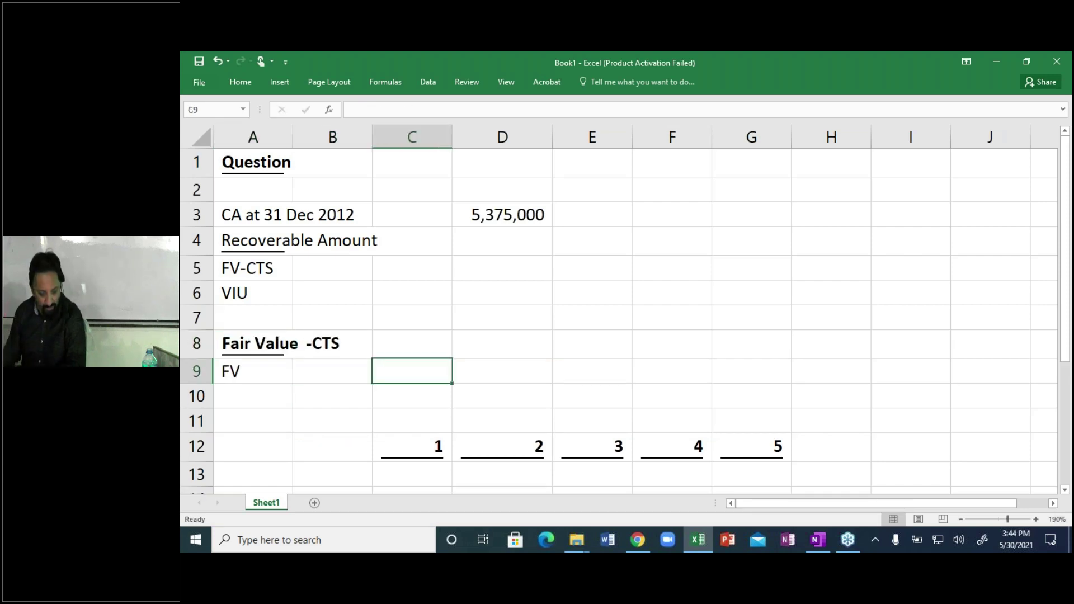
{"action": "type", "text": "3200000"}
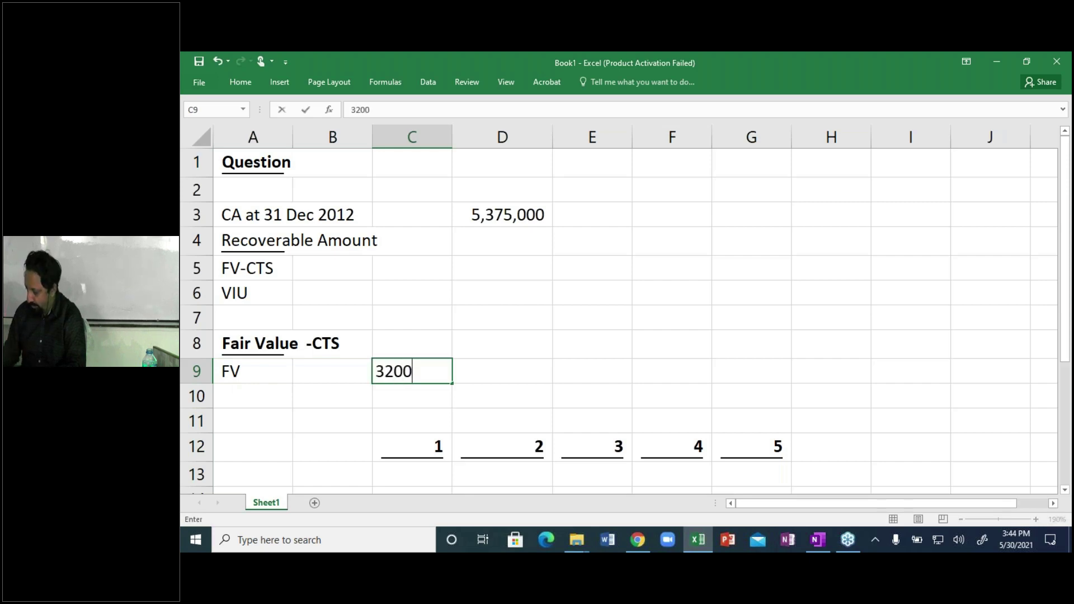
{"action": "key", "text": "ctrl+Return"}
{"action": "key", "text": "Return"}
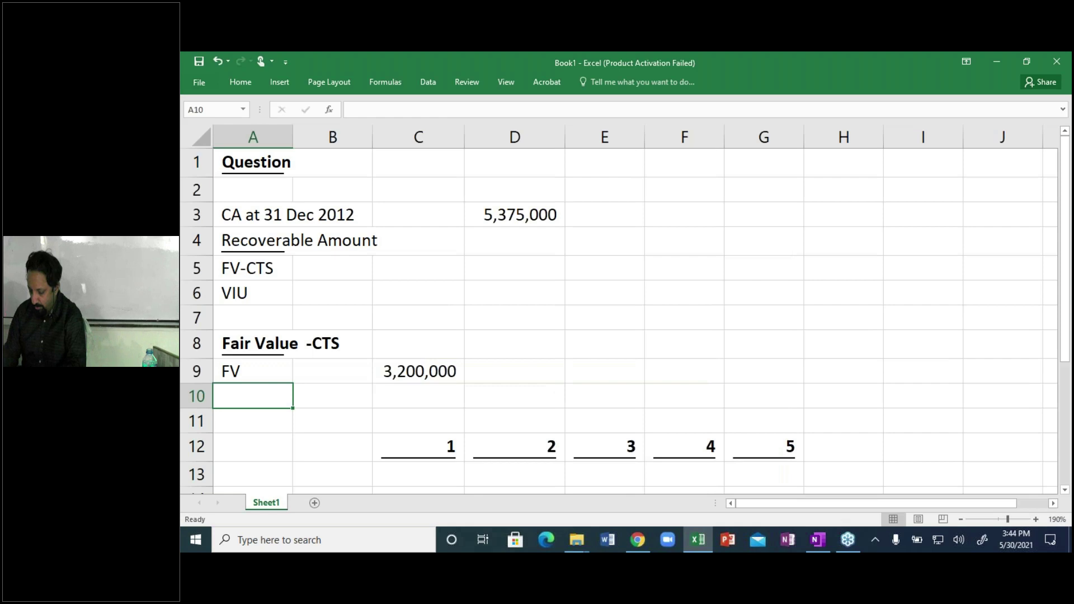
Enter the label "Brokerage" in A10 and the cost -150000 in C10.
{"action": "type", "text": "Brokerage"}
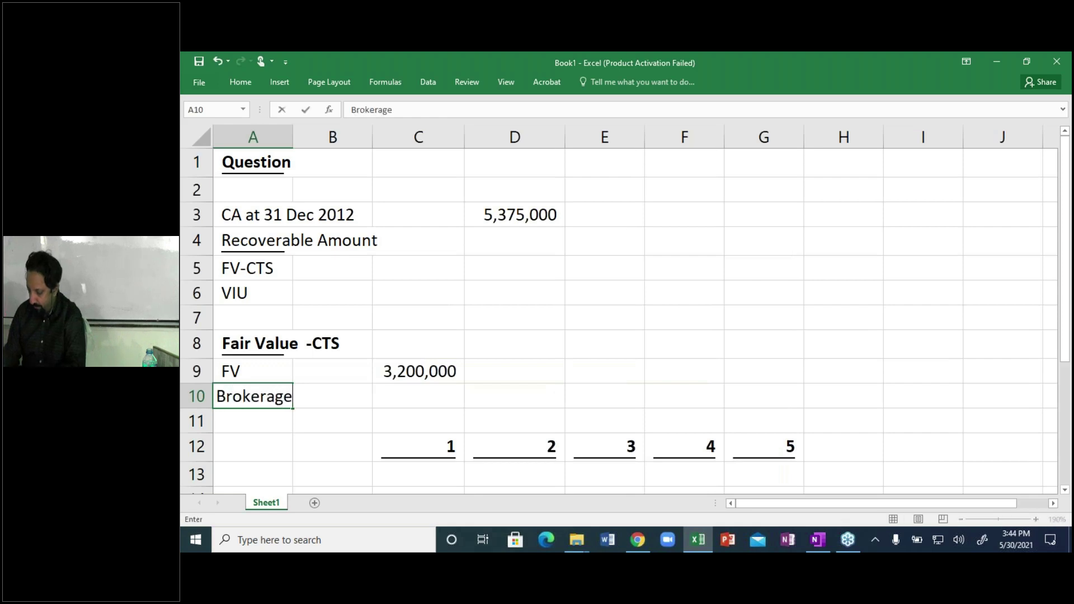
{"action": "key", "text": "Tab"}
{"action": "key", "text": "Tab"}
{"action": "type", "text": "-1500"}
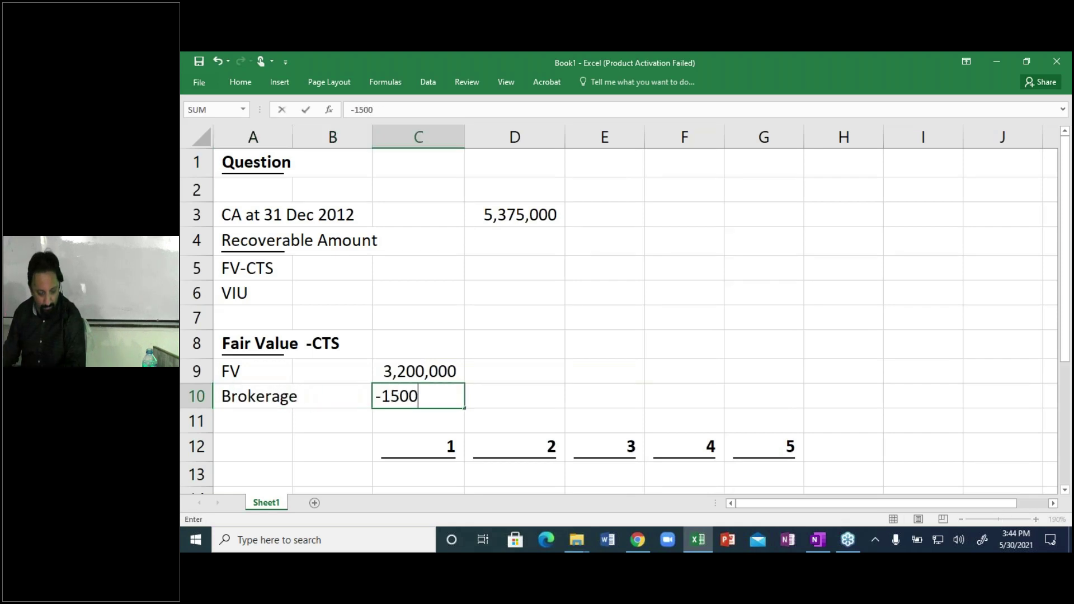
{"action": "type", "text": "00"}
{"action": "key", "text": "Return"}
Insert three blank rows at row 11, above the year numbers.
{"action": "key", "text": "shift+space"}
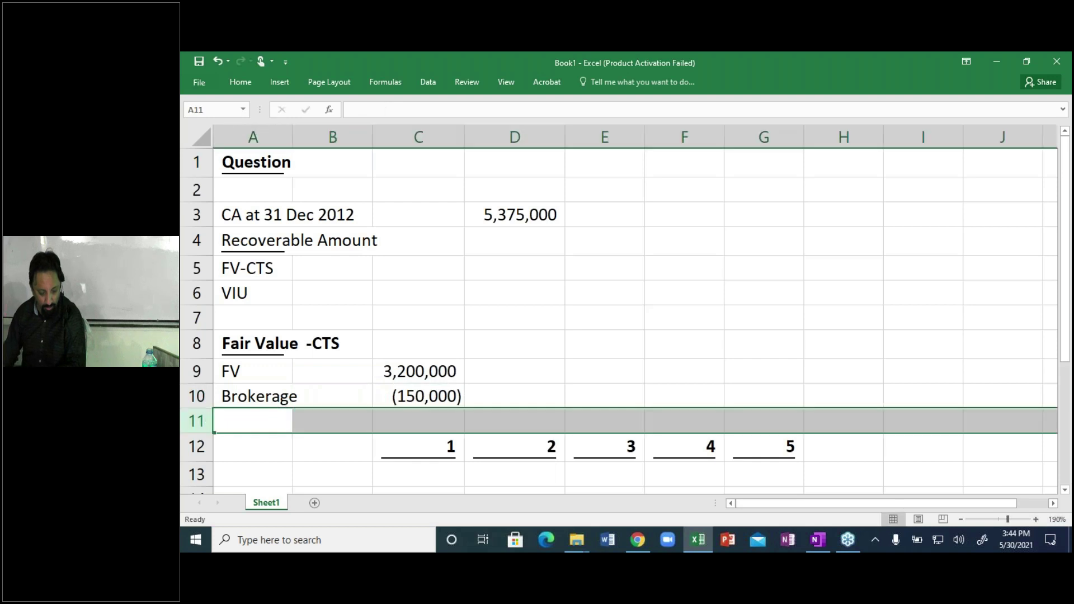
{"action": "key", "text": "ctrl+shift+plus"}
{"action": "key", "text": "ctrl+shift+plus"}
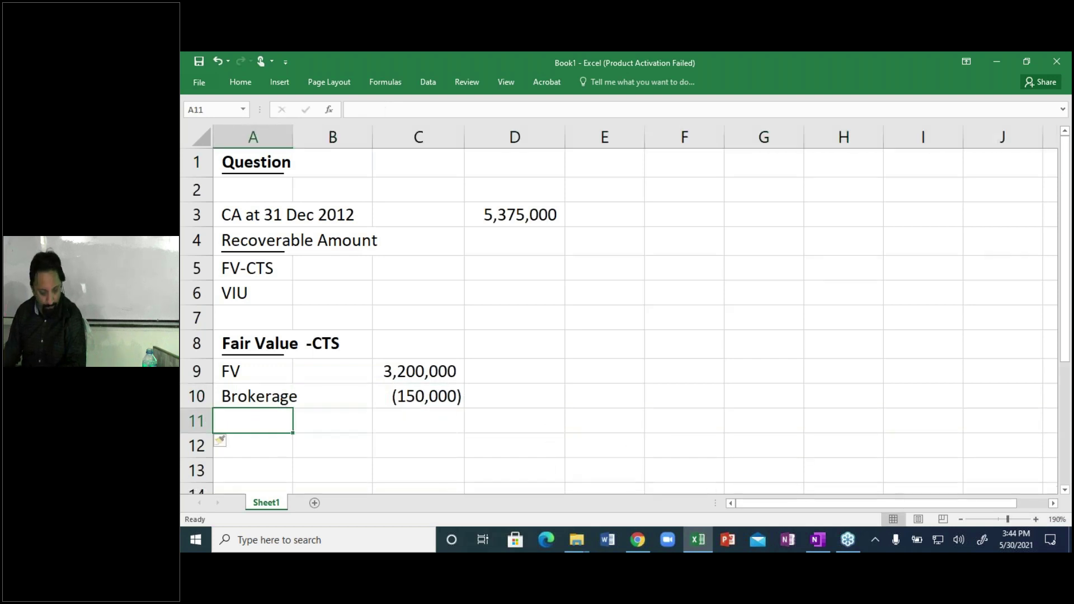
Enter the label "CVT" in A11 and the cost -40000 in C11.
{"action": "type", "text": "CVT"}
{"action": "key", "text": "Tab"}
{"action": "key", "text": "Tab"}
{"action": "type", "text": "-"}
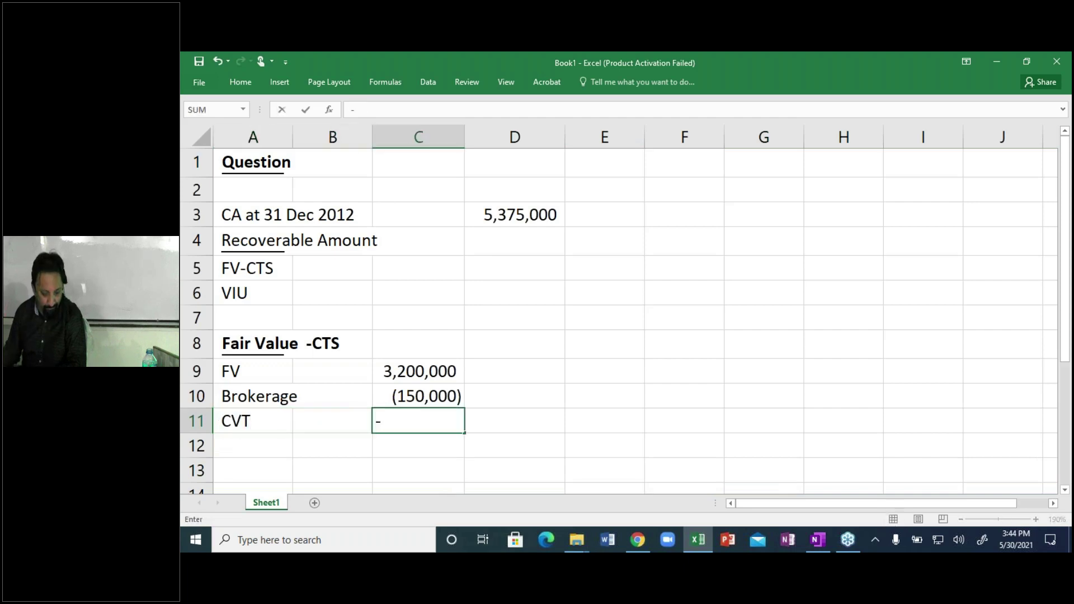
{"action": "type", "text": "40000"}
{"action": "key", "text": "Return"}
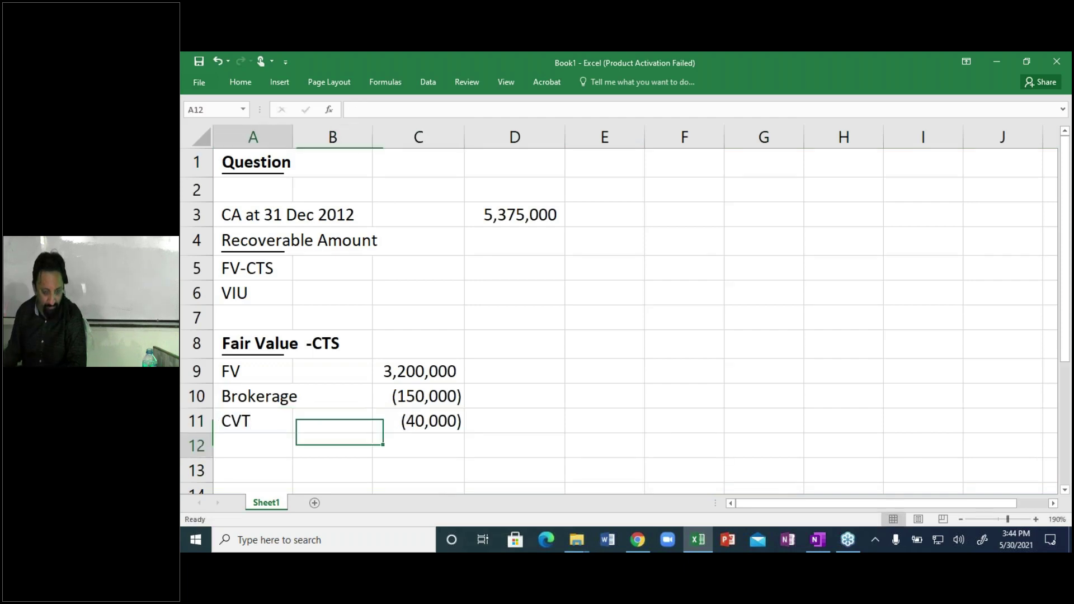
After checking the transfer taxes in the OneNote question, enter "Tafr Taxes" in A12 and the discounted cost -70000/1.1 in C12.
{"action": "key", "text": "alt+Tab"}
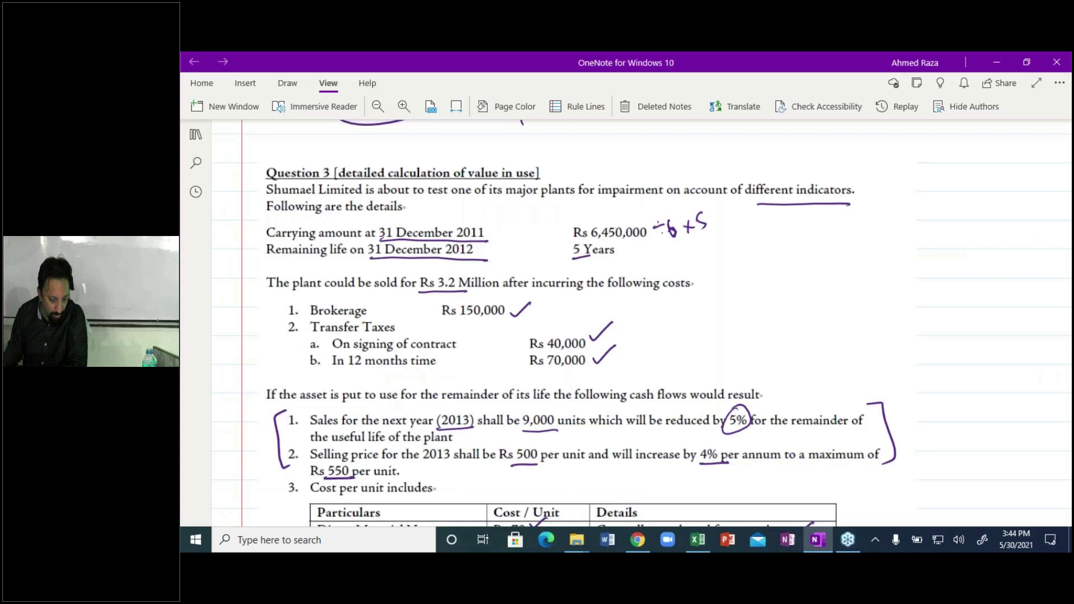
{"action": "key", "text": "alt+Tab"}
{"action": "type", "text": "Tafr Taxes"}
{"action": "key", "text": "Tab"}
{"action": "key", "text": "Tab"}
{"action": "type", "text": "-"}
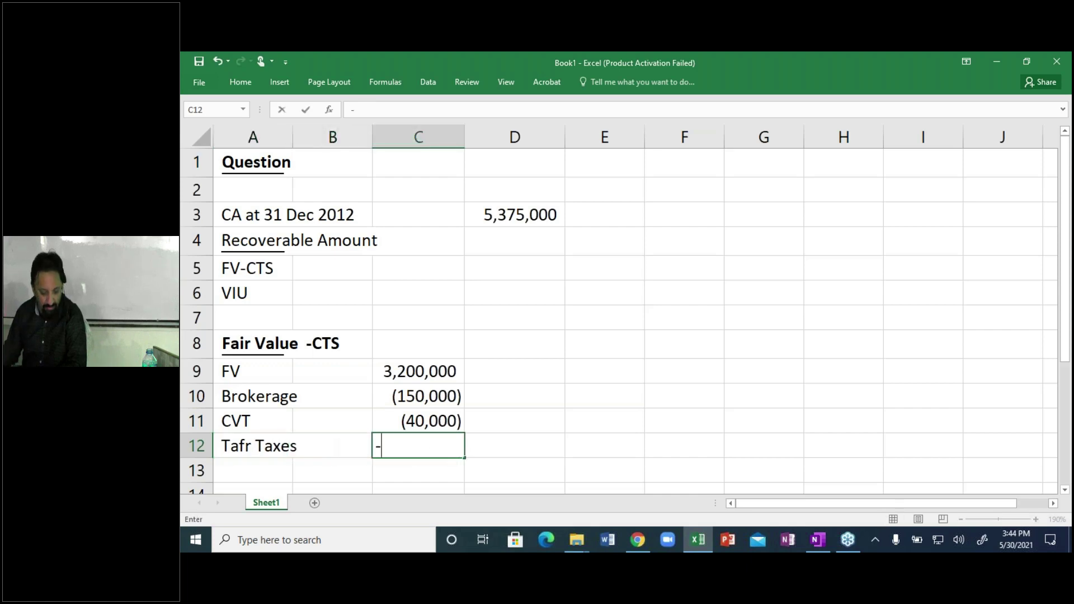
{"action": "type", "text": "70000/"}
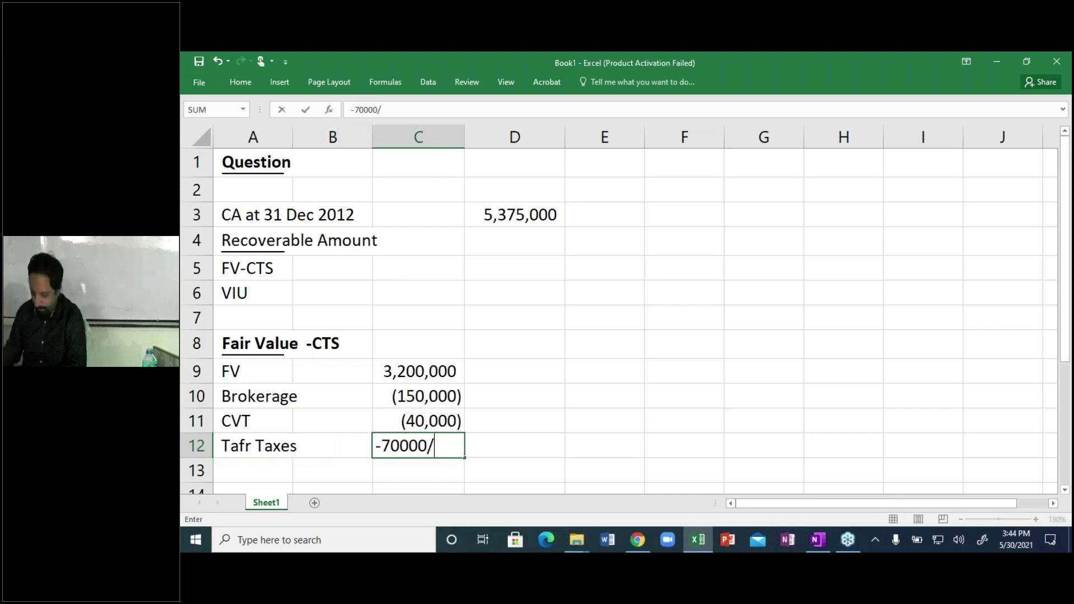
{"action": "type", "text": "10.1"}
{"action": "key", "text": "BackSpace"}
{"action": "key", "text": "BackSpace"}
{"action": "key", "text": "BackSpace"}
{"action": "type", "text": ".1"}
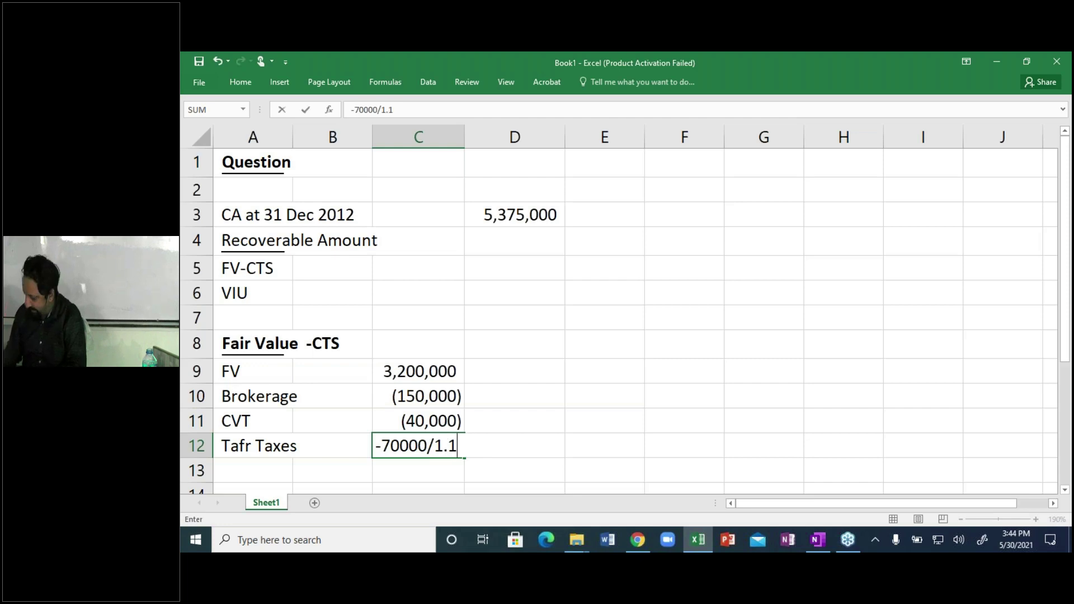
{"action": "key", "text": "Return"}
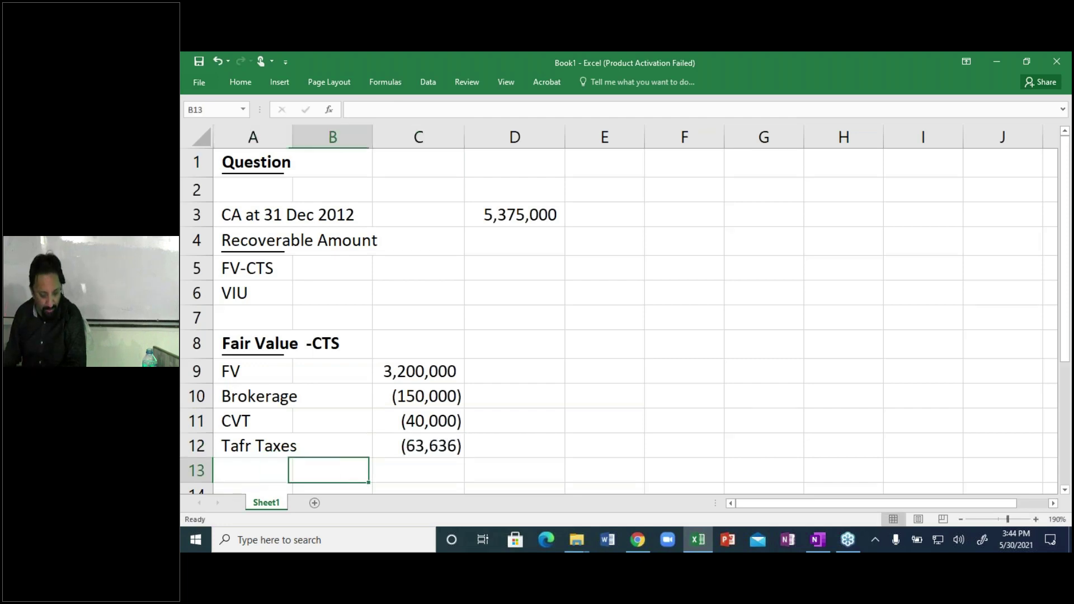
Sum C9:C12 in C13 and give the total a top border and a double bottom border.
{"action": "left_click", "coordinate": [418, 446]}
{"action": "left_click", "coordinate": [418, 470]}
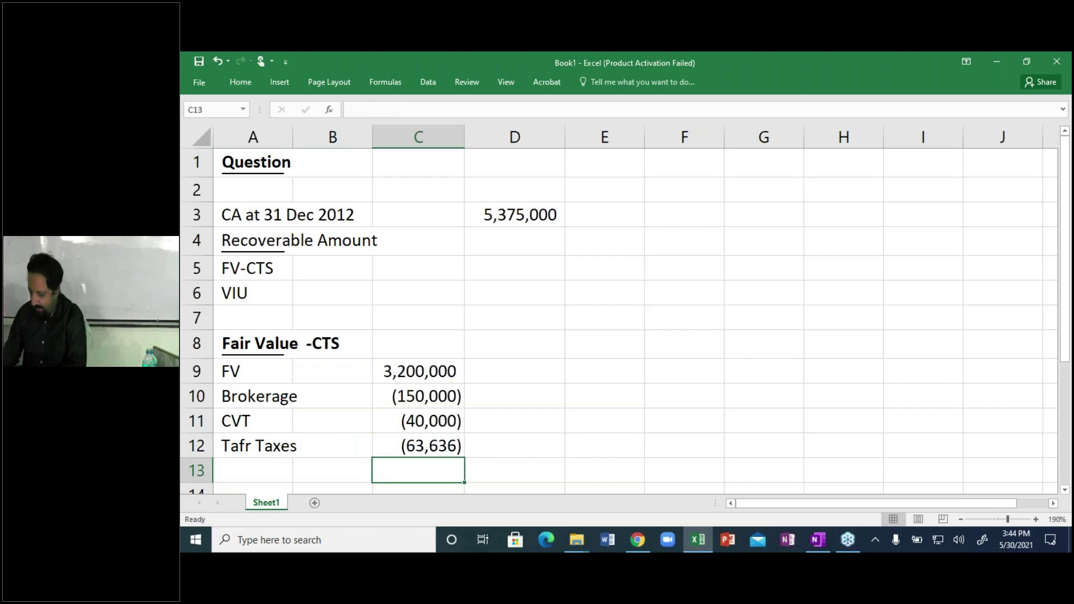
{"action": "key", "text": "alt+equal"}
{"action": "key", "text": "Return"}
{"action": "key", "text": "Up"}
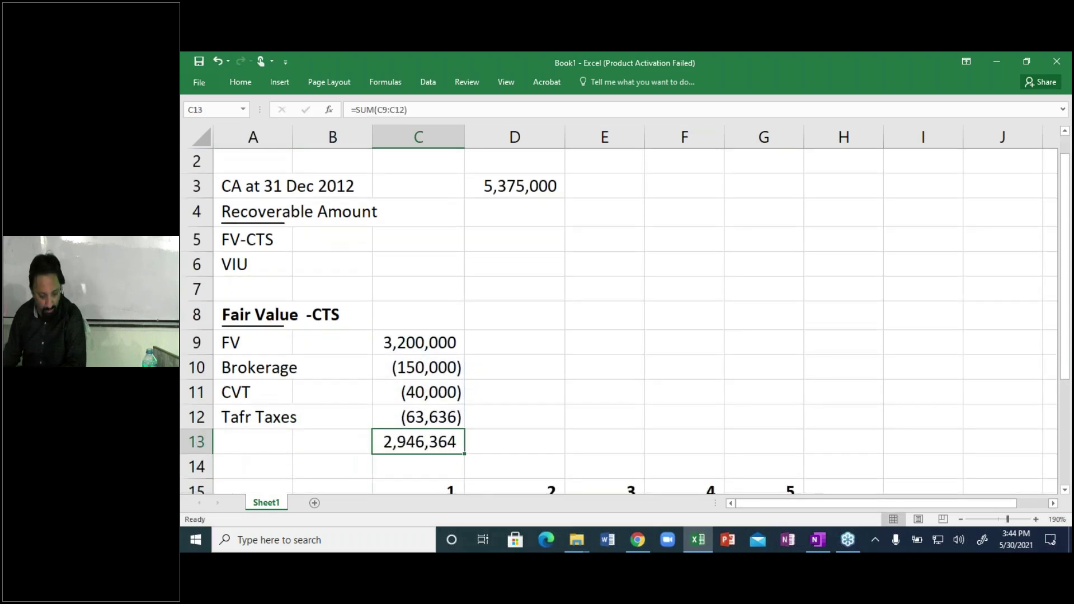
{"action": "left_click", "coordinate": [240, 83]}
{"action": "left_click", "coordinate": [352, 124]}
{"action": "left_click", "coordinate": [515, 417]}
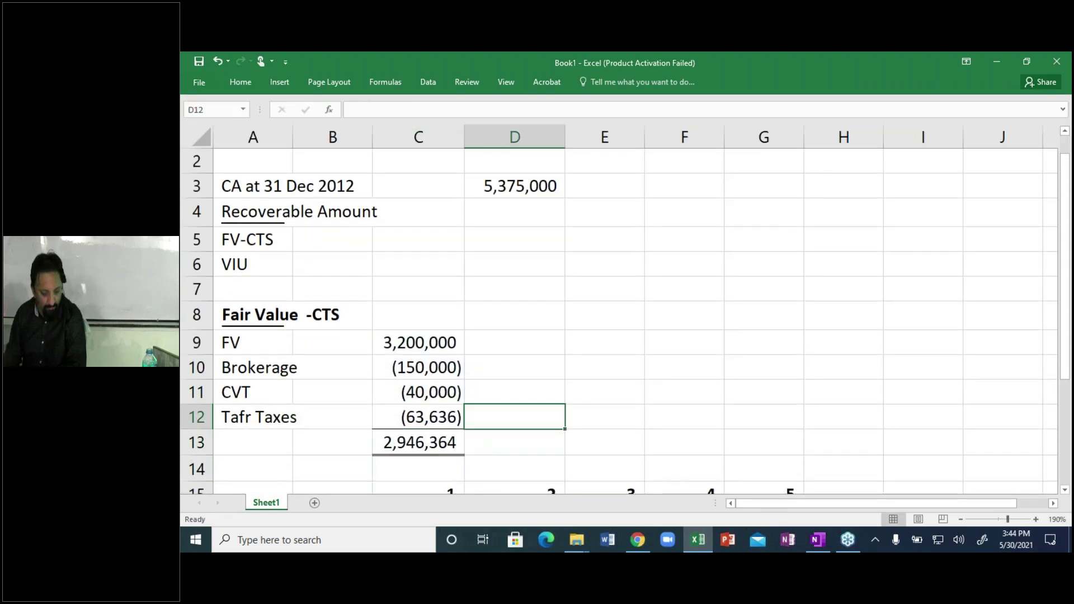
Link the FV-CTS amount in C5 to the fair value less costs total with the formula +C13.
{"action": "left_click", "coordinate": [419, 368]}
{"action": "key", "text": "Up"}
{"action": "key", "text": "Up"}
{"action": "key", "text": "Up"}
{"action": "key", "text": "Up"}
{"action": "key", "text": "Up"}
{"action": "type", "text": "+"}
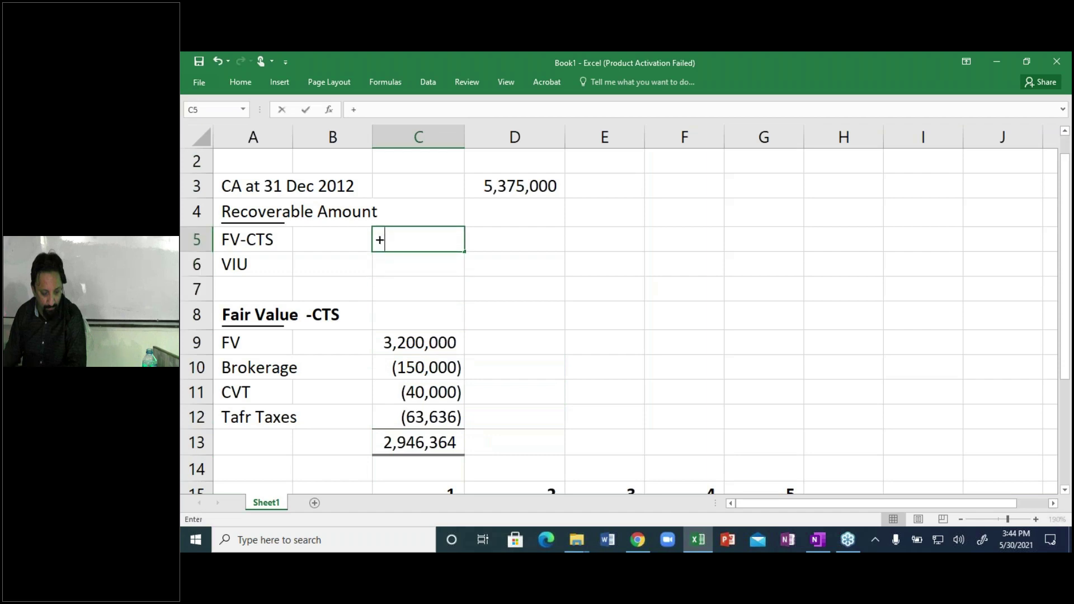
{"action": "key", "text": "Down"}
{"action": "key", "text": "Down"}
{"action": "key", "text": "Down"}
{"action": "key", "text": "Down"}
{"action": "key", "text": "Down"}
{"action": "key", "text": "Down"}
{"action": "key", "text": "Down"}
{"action": "key", "text": "Down"}
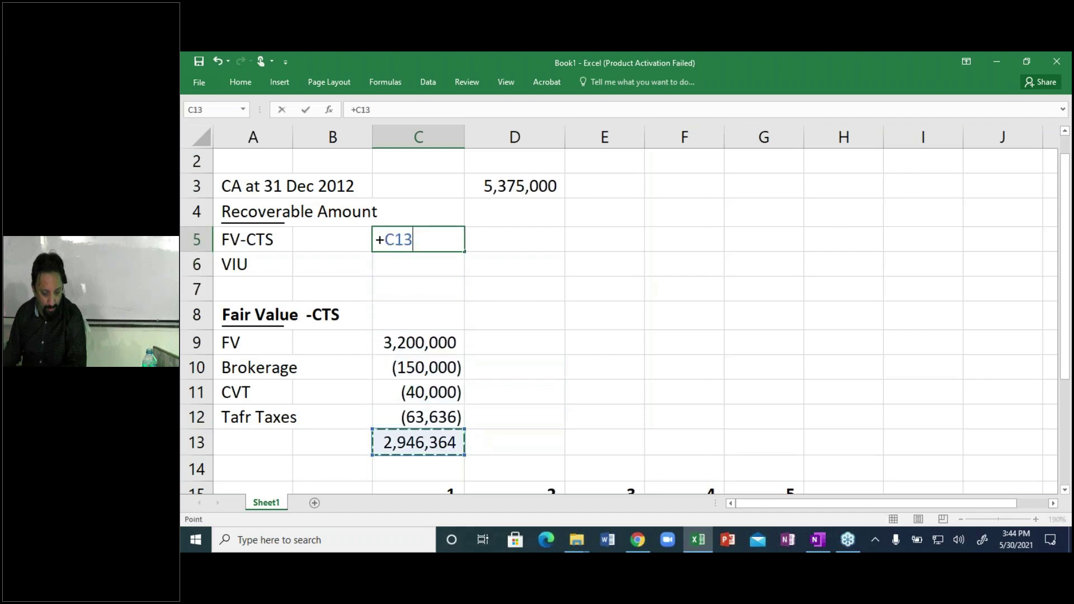
{"action": "key", "text": "Return"}
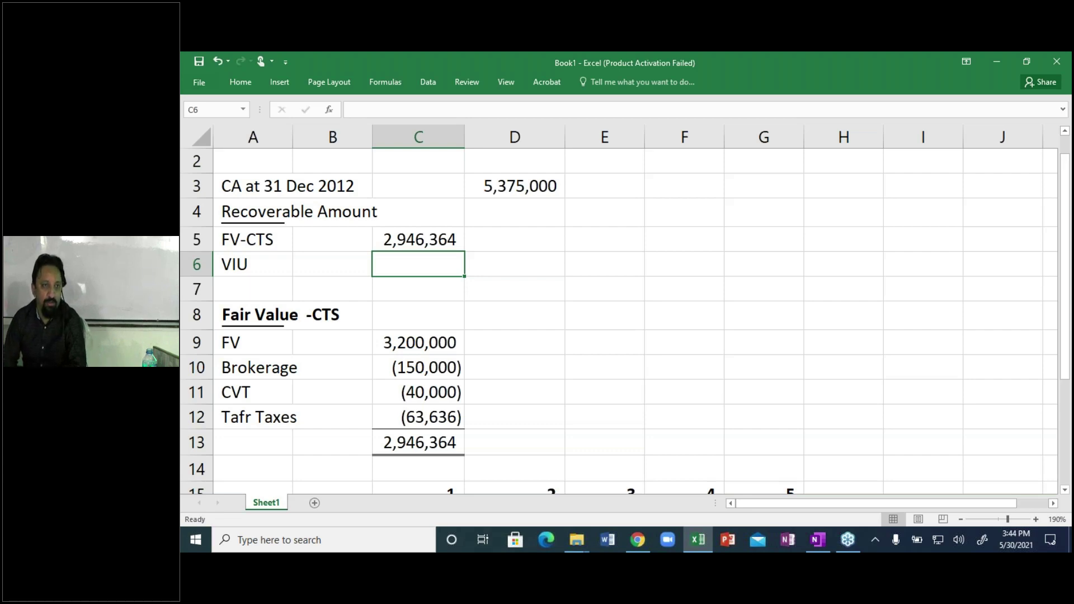
Enter the heading "Working" in A16 and make it bold and underlined.
{"action": "key", "text": "Down"}
{"action": "key", "text": "Down"}
{"action": "key", "text": "Down"}
{"action": "key", "text": "Down"}
{"action": "key", "text": "Down"}
{"action": "key", "text": "Down"}
{"action": "key", "text": "Down"}
{"action": "key", "text": "Down"}
{"action": "key", "text": "Down"}
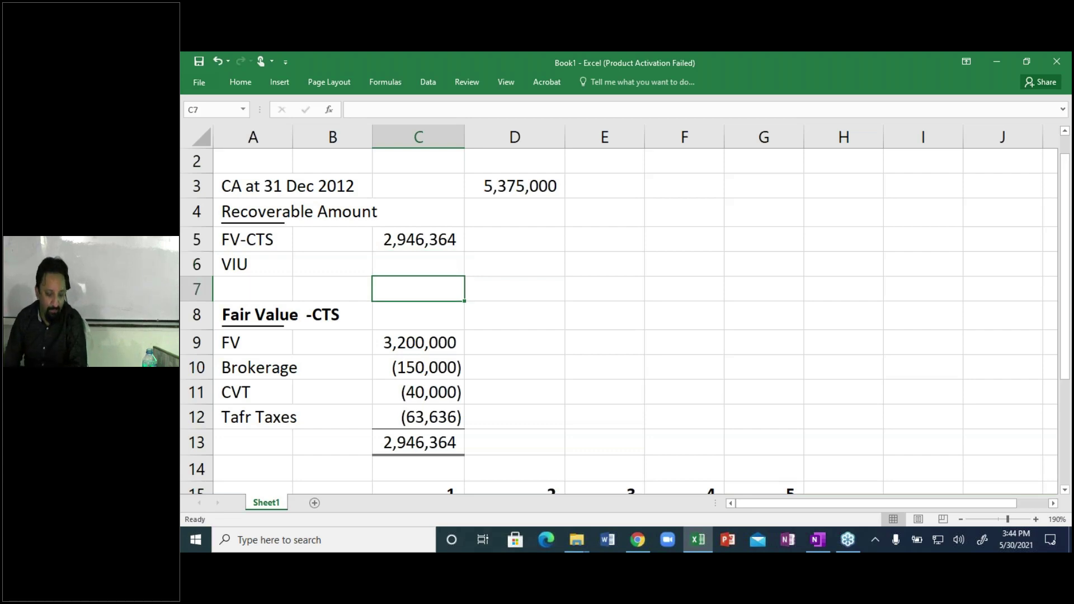
{"action": "key", "text": "Down"}
{"action": "key", "text": "Down"}
{"action": "key", "text": "Down"}
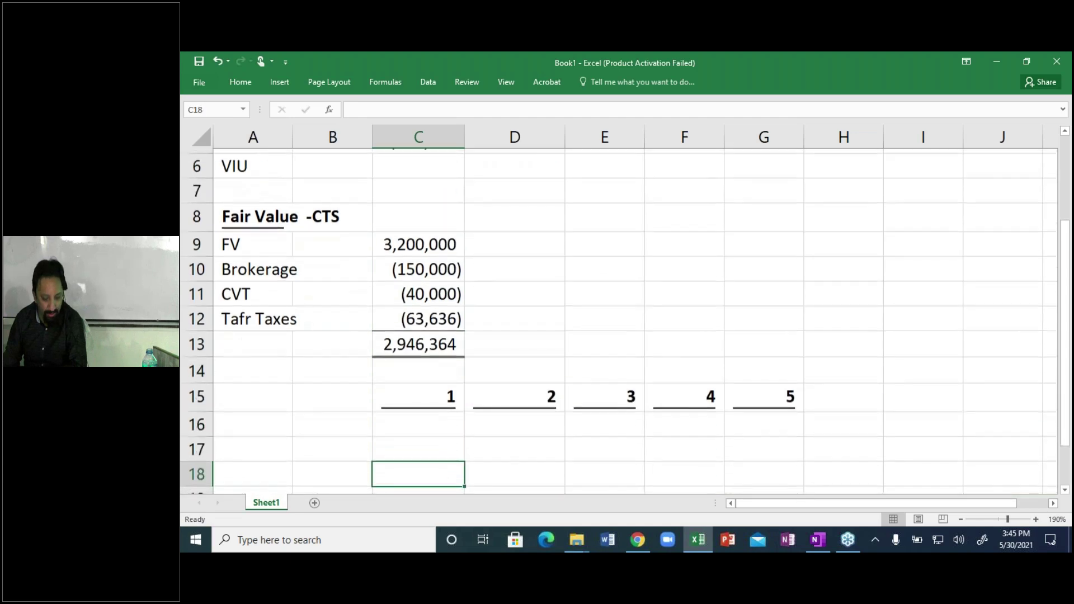
{"action": "key", "text": "Up"}
{"action": "key", "text": "Up"}
{"action": "key", "text": "Left"}
{"action": "key", "text": "Left"}
{"action": "key", "text": "Down"}
{"action": "key", "text": "Down"}
{"action": "key", "text": "Down"}
{"action": "key", "text": "Down"}
{"action": "key", "text": "Down"}
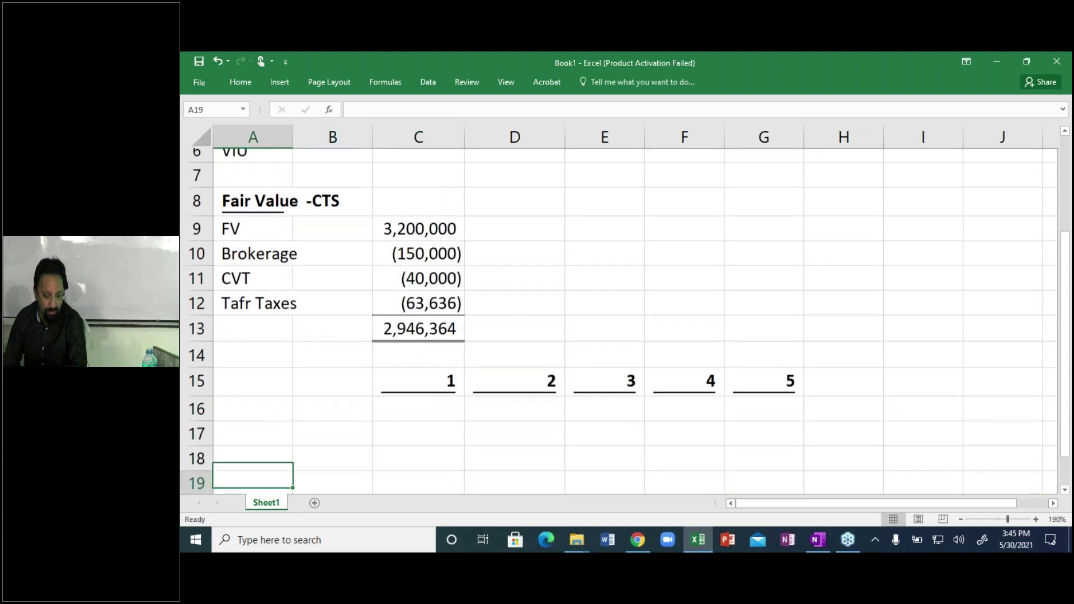
{"action": "key", "text": "Up"}
{"action": "key", "text": "Up"}
{"action": "key", "text": "Up"}
{"action": "key", "text": "Up"}
{"action": "key", "text": "Up"}
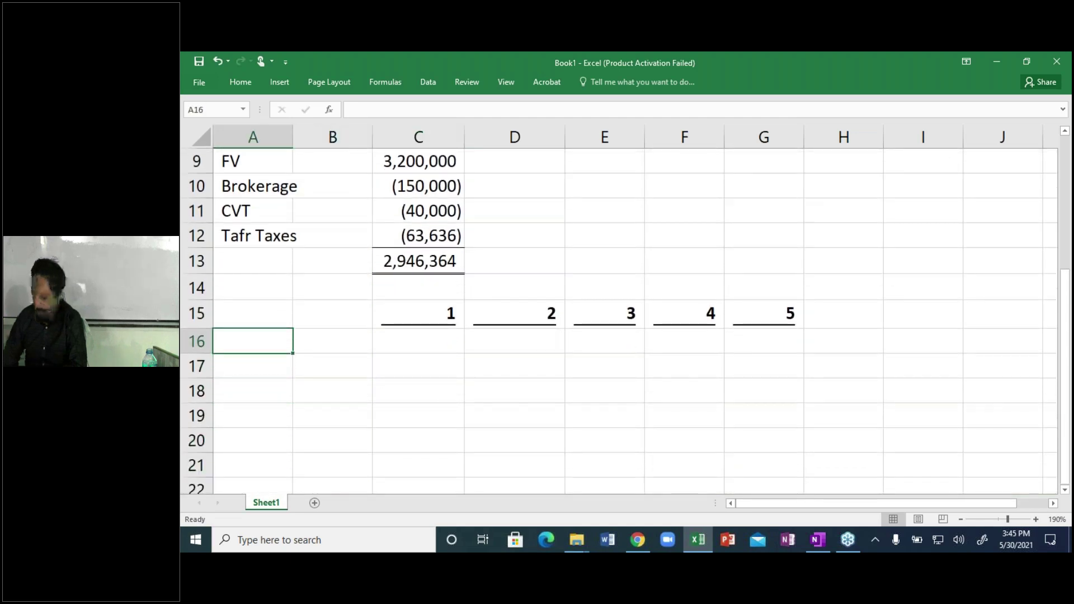
{"action": "type", "text": "Working"}
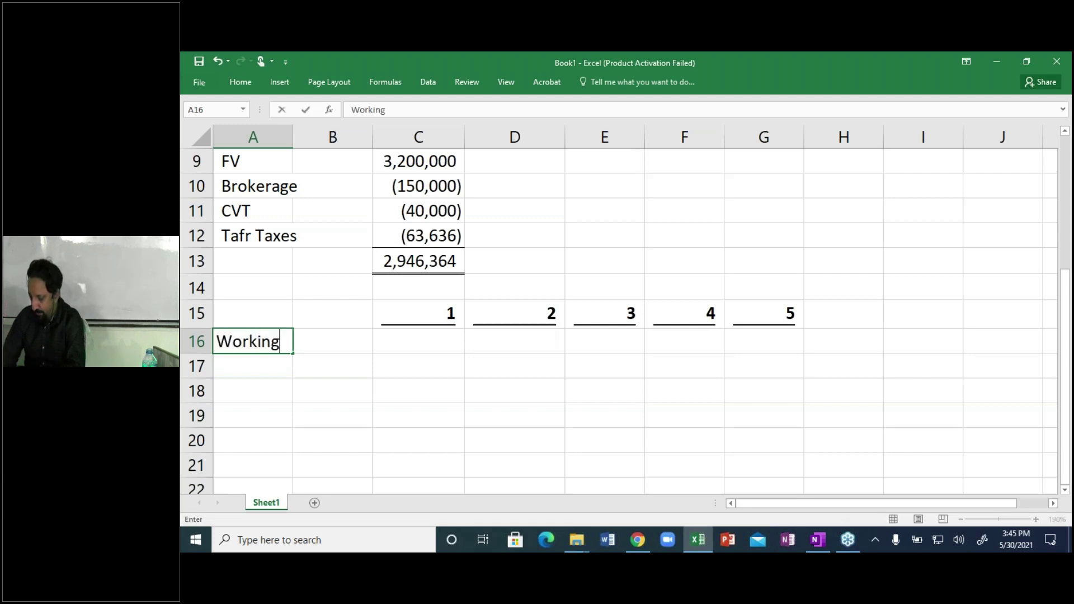
{"action": "key", "text": "Return"}
{"action": "key", "text": "Up"}
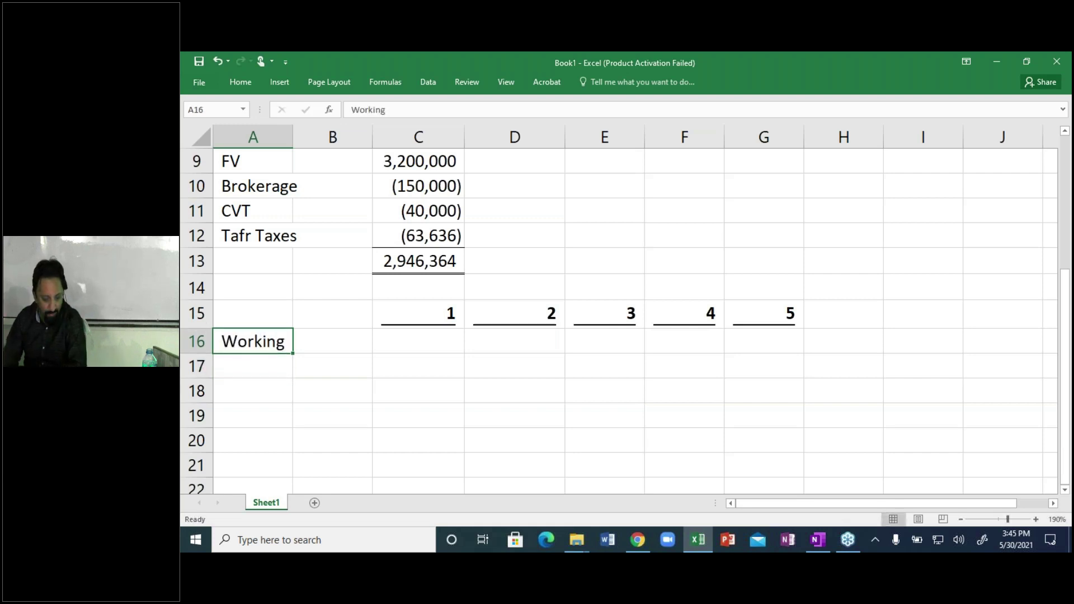
{"action": "key", "text": "ctrl+b"}
{"action": "key", "text": "ctrl+u"}
Copy the year numbers 1 to 5 from C15:G15 into row 20, starting at C20.
{"action": "key", "text": "Up"}
{"action": "key", "text": "Right"}
{"action": "key", "text": "Right"}
{"action": "key", "text": "shift+Right"}
{"action": "key", "text": "shift+Right"}
{"action": "key", "text": "shift+Right"}
{"action": "key", "text": "shift+Right"}
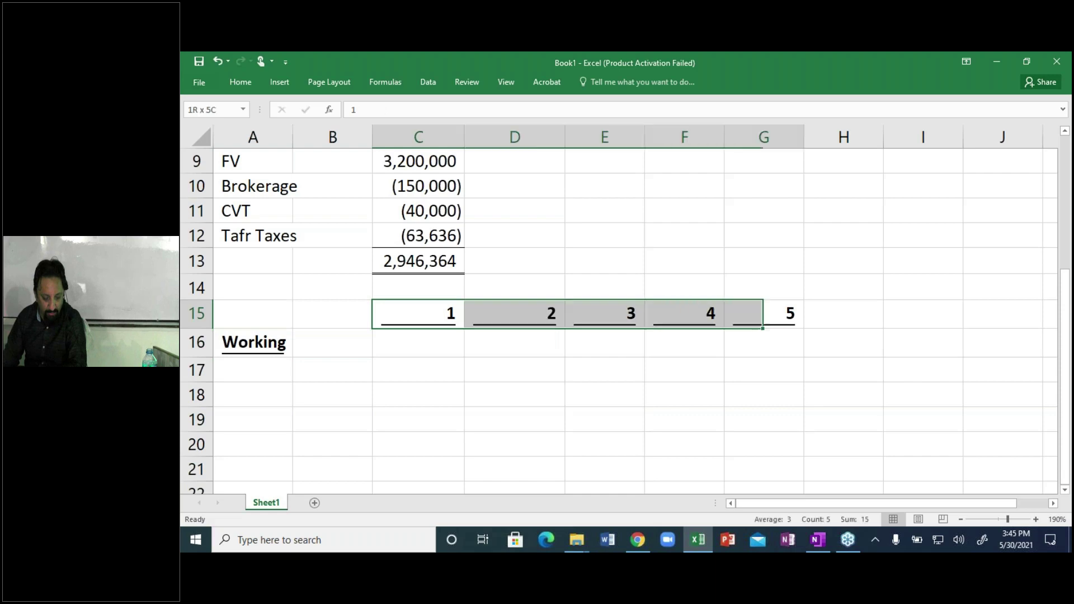
{"action": "key", "text": "ctrl+c"}
{"action": "key", "text": "Down"}
{"action": "key", "text": "Down"}
{"action": "key", "text": "Down"}
{"action": "key", "text": "Down"}
{"action": "key", "text": "Down"}
{"action": "key", "text": "Down"}
{"action": "key", "text": "Down"}
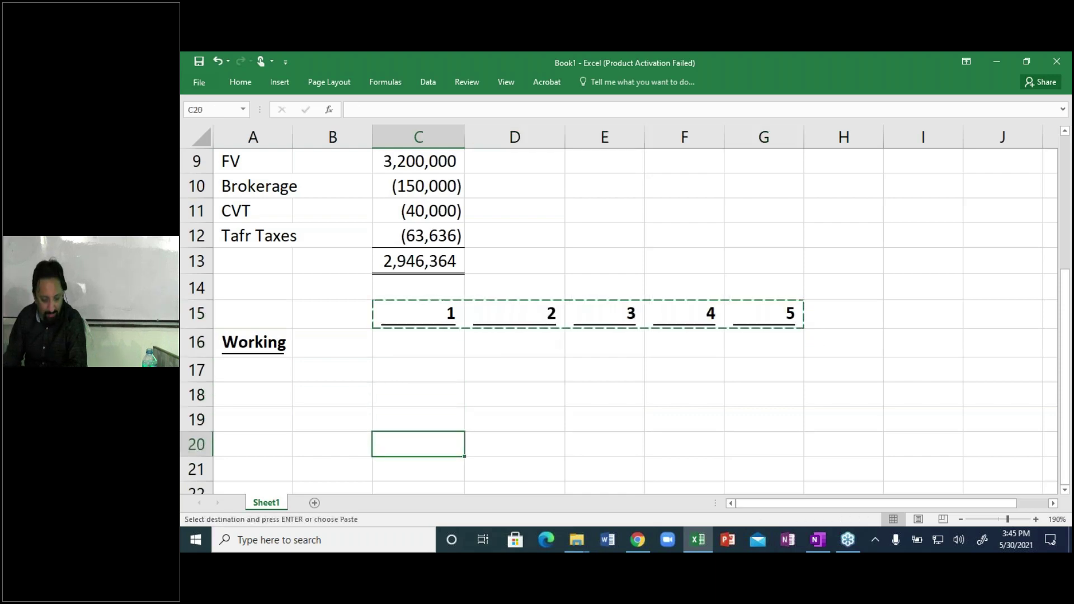
{"action": "key", "text": "Up"}
{"action": "key", "text": "Up"}
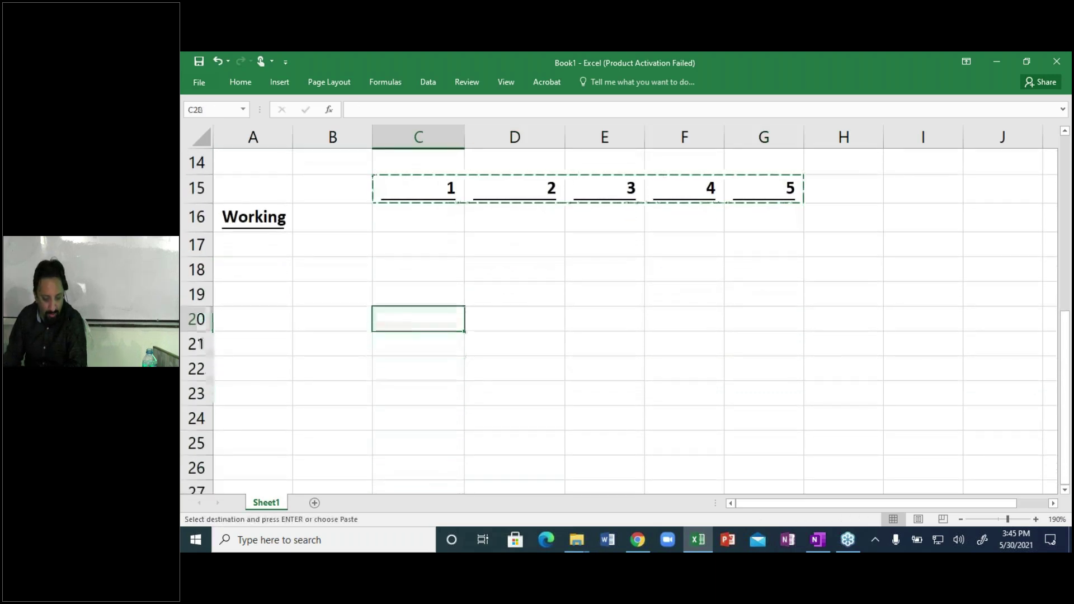
{"action": "key", "text": "Up"}
{"action": "key", "text": "Down"}
{"action": "key", "text": "Return"}
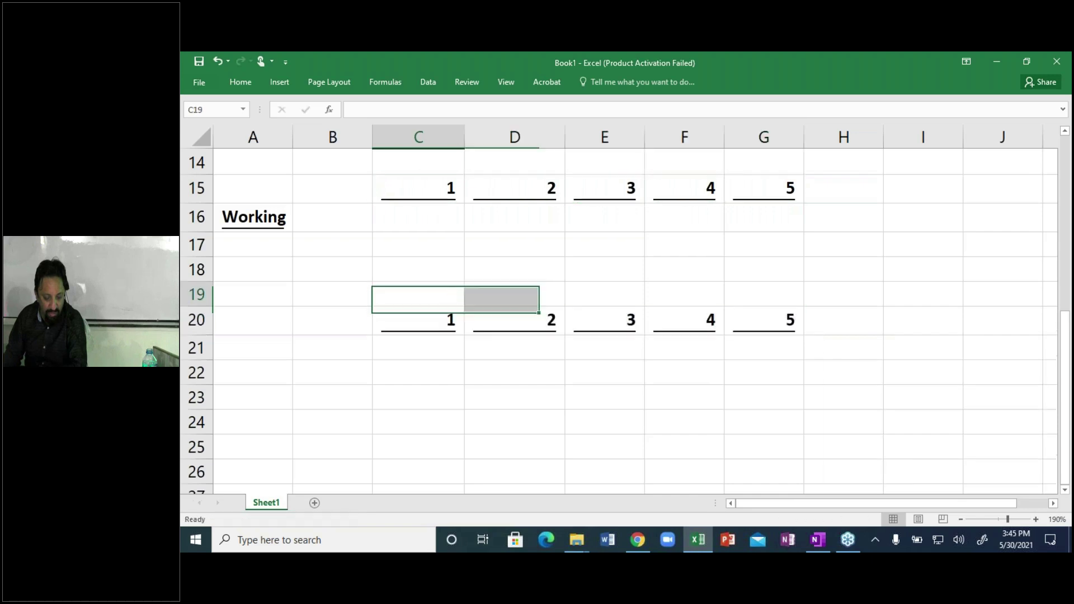
Move the "Working" heading from A16 up to A15, beside the year numbers.
{"action": "key", "text": "Left"}
{"action": "key", "text": "Up"}
{"action": "key", "text": "Up"}
{"action": "key", "text": "Up"}
{"action": "key", "text": "Up"}
{"action": "key", "text": "Up"}
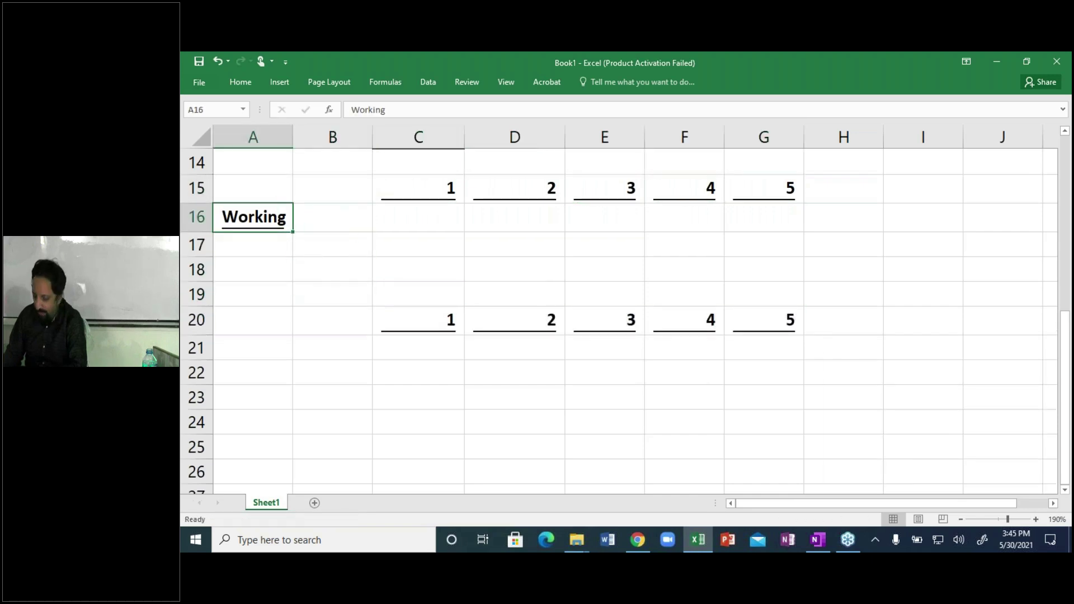
{"action": "key", "text": "ctrl+z"}
{"action": "key", "text": "ctrl+z"}
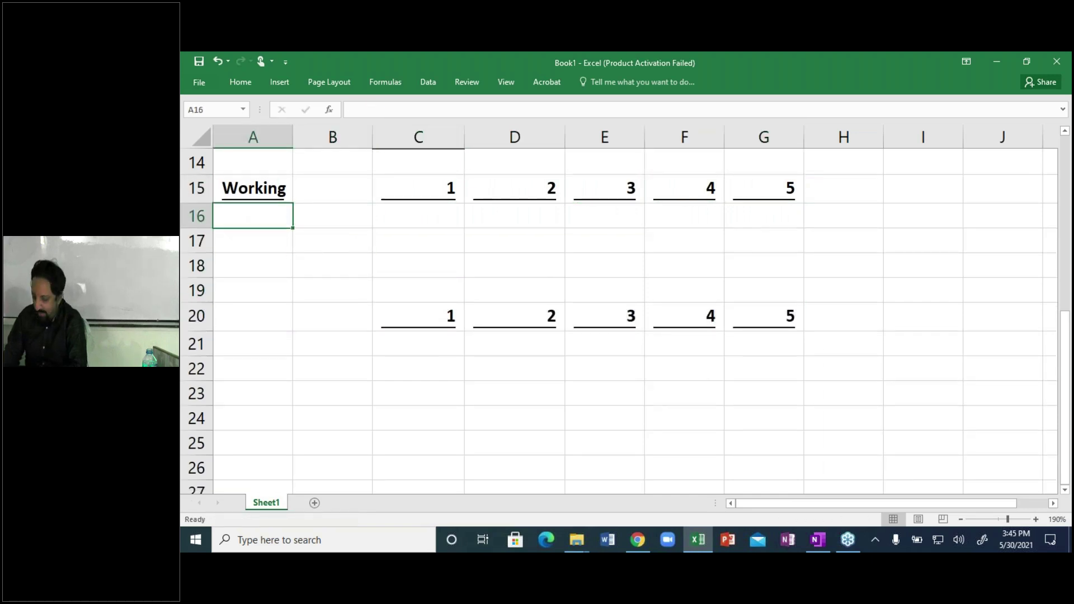
Enter the label "Sales Units" in A16 and the year 1 quantity 9000 in C16.
{"action": "type", "text": "SAles"}
{"action": "key", "text": "BackSpace"}
{"action": "key", "text": "BackSpace"}
{"action": "key", "text": "BackSpace"}
{"action": "type", "text": "les Units"}
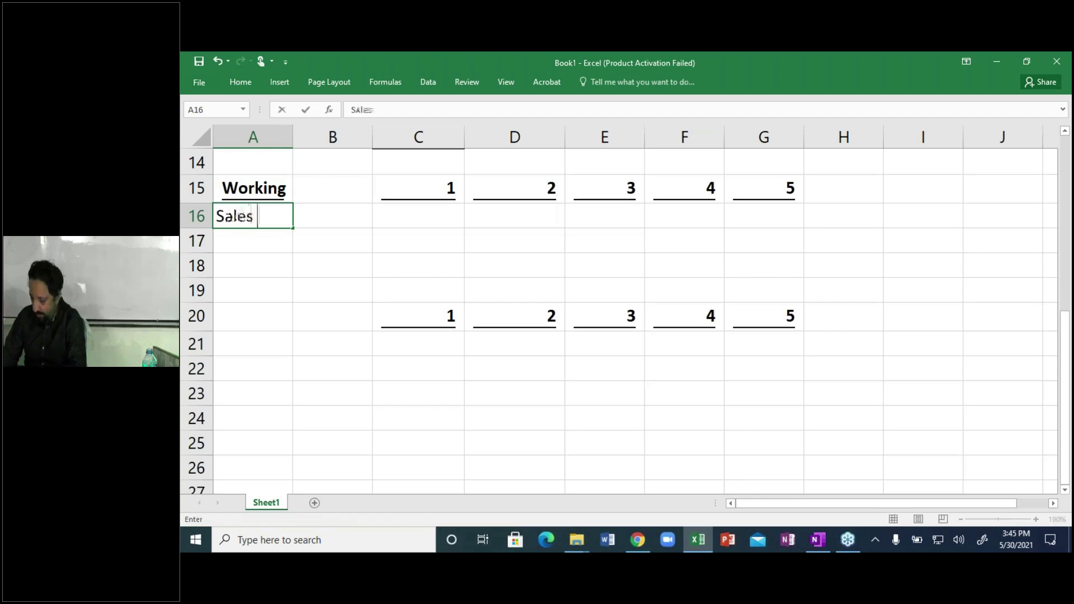
{"action": "left_click", "coordinate": [418, 216]}
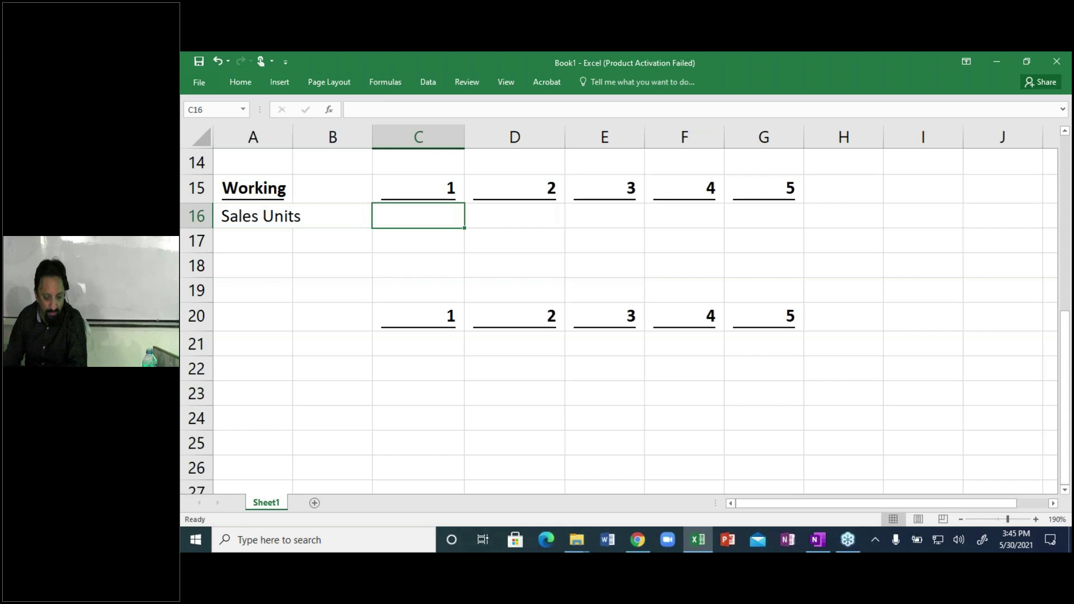
{"action": "type", "text": "9000"}
Calculate the year 2 sales units in D16 as the year 1 units in C16 times 0.95.
{"action": "key", "text": "Right"}
{"action": "type", "text": "+"}
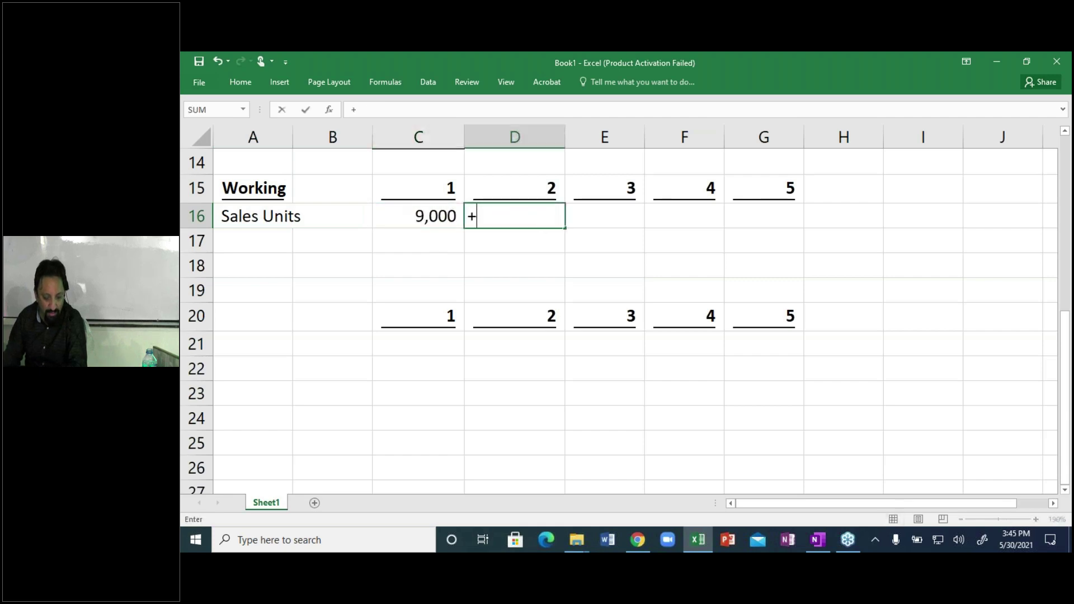
{"action": "key", "text": "Left"}
{"action": "type", "text": "*.95"}
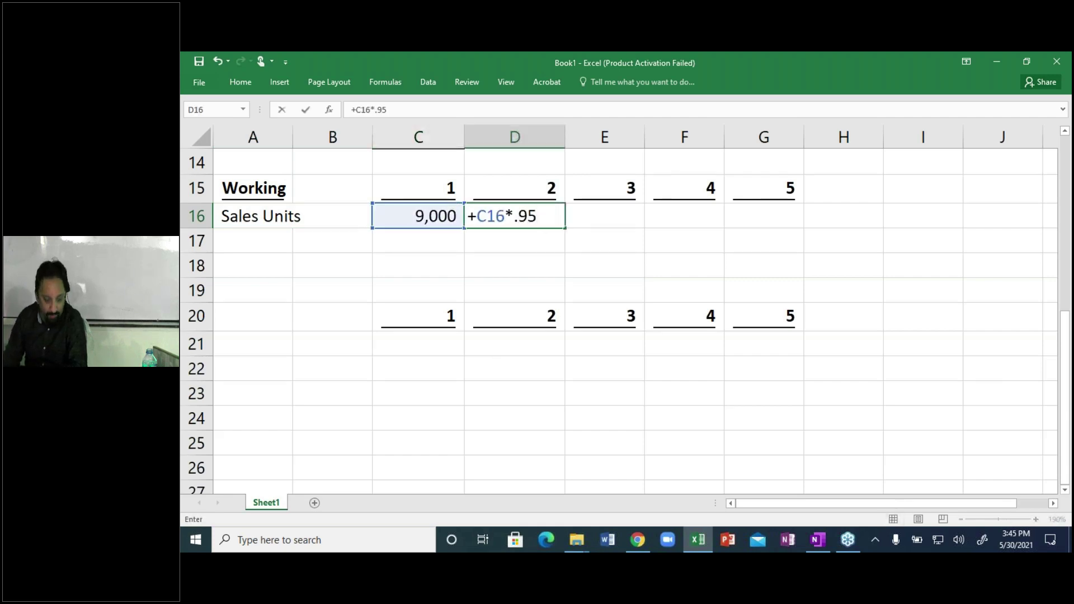
{"action": "key", "text": "Right"}
{"action": "key", "text": "Left"}
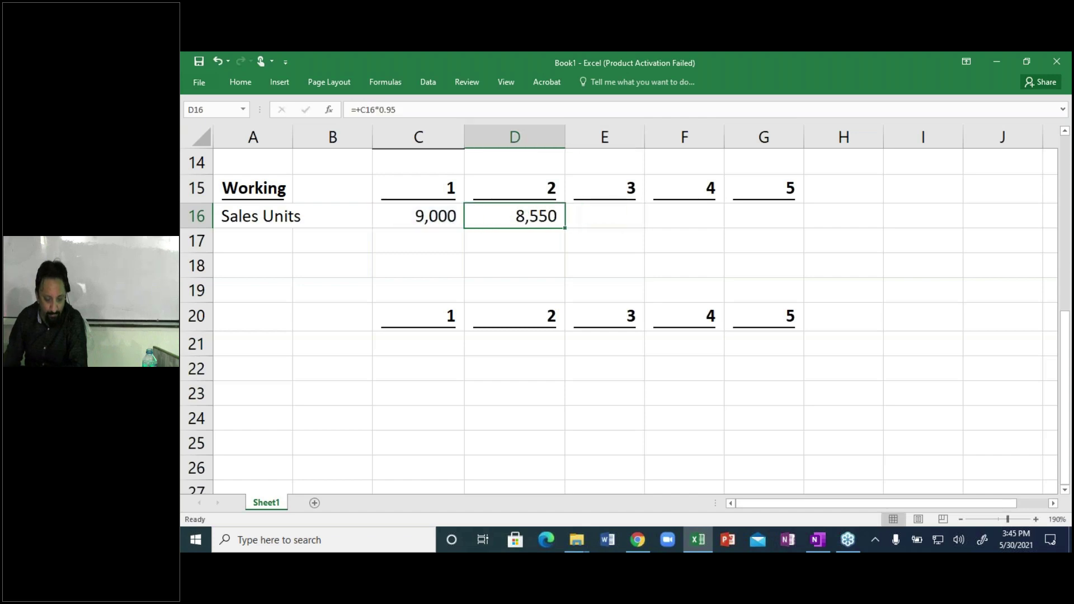
Calculate the year 3 sales units in E16 as D16*0.95 and copy the formula into F16:G16.
{"action": "key", "text": "Right"}
{"action": "type", "text": "+"}
{"action": "key", "text": "Left"}
{"action": "type", "text": "*.95"}
{"action": "key", "text": "Right"}
{"action": "key", "text": "Left"}
{"action": "key", "text": "ctrl+c"}
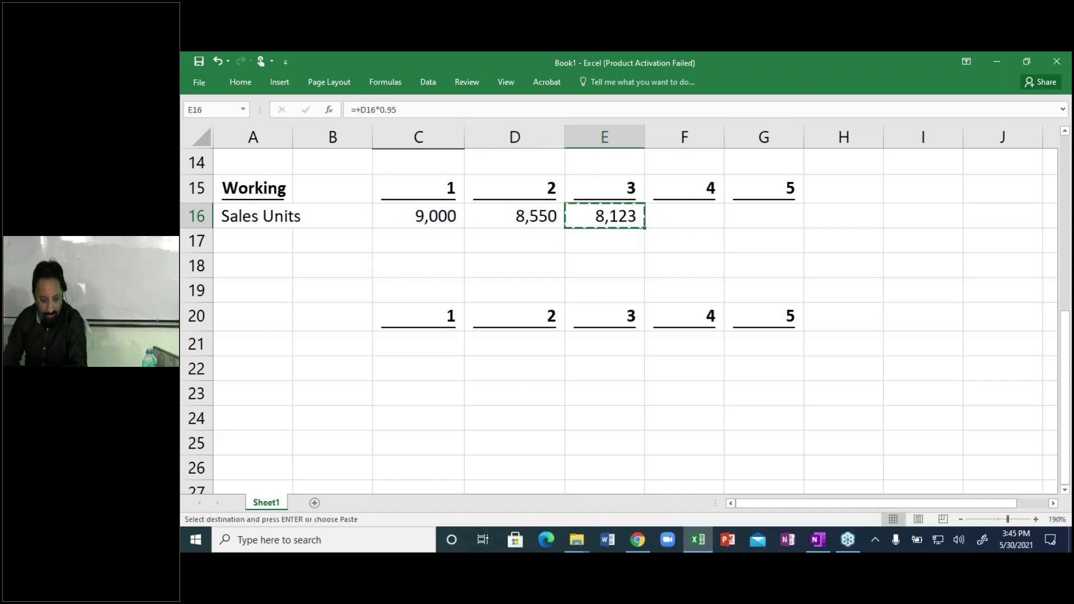
{"action": "key", "text": "Right"}
{"action": "key", "text": "shift+Right"}
{"action": "key", "text": "Return"}
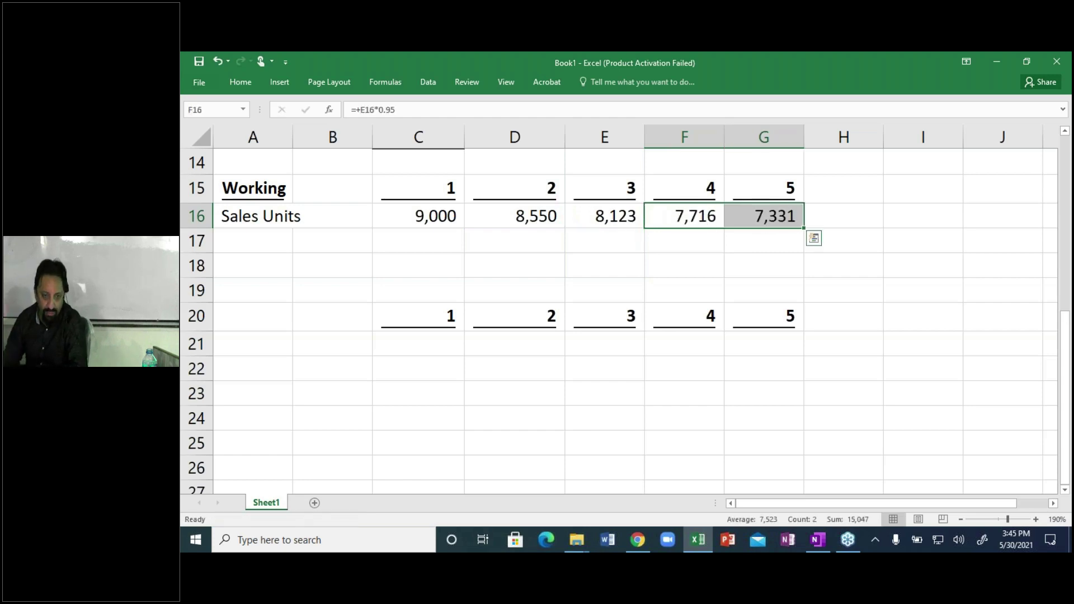
Enter the label "Selling Price" in A17 and the year 1 price 500 in C17.
{"action": "key", "text": "Down"}
{"action": "key", "text": "Home"}
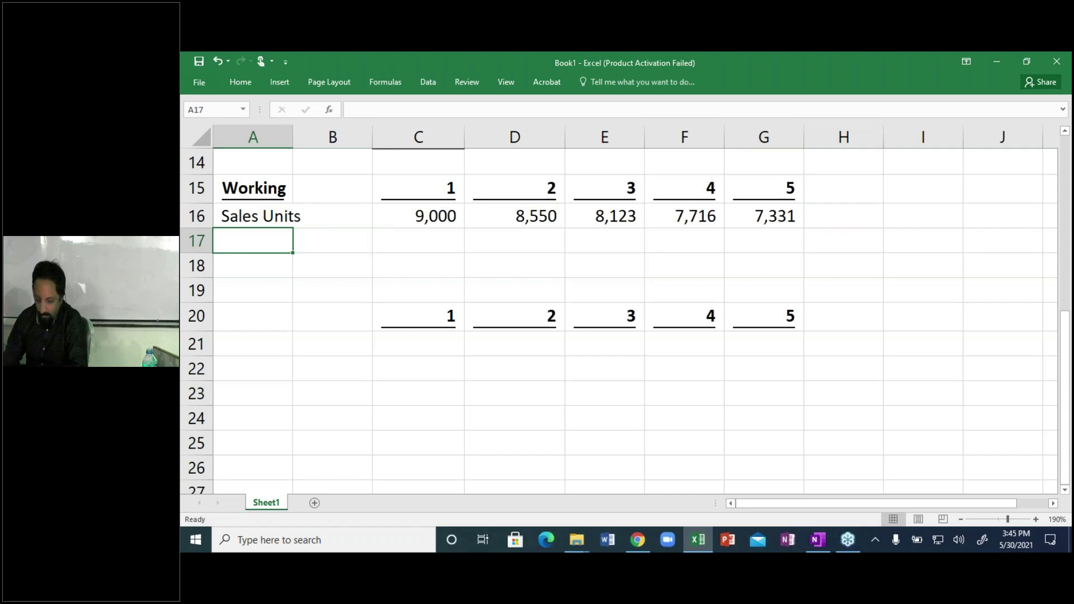
{"action": "type", "text": "Selling Price"}
{"action": "left_click", "coordinate": [418, 241]}
{"action": "type", "text": "500"}
Calculate the selling prices for years 2 and 3 in D17 and E17 as the preceding year's price times 1.04.
{"action": "left_click", "coordinate": [514, 241]}
{"action": "type", "text": "+"}
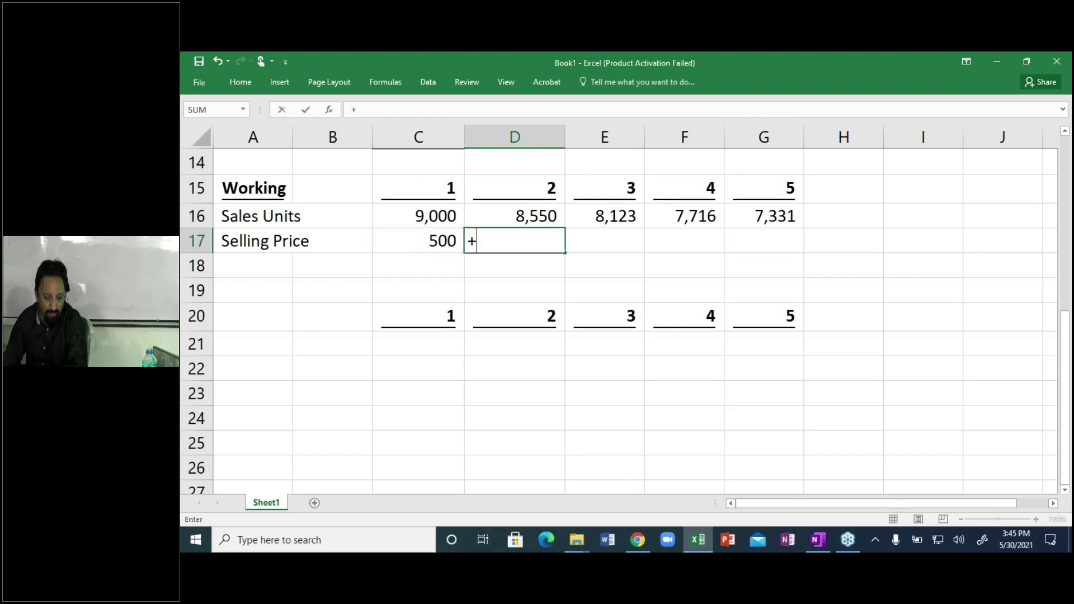
{"action": "key", "text": "Left"}
{"action": "type", "text": "*1.04"}
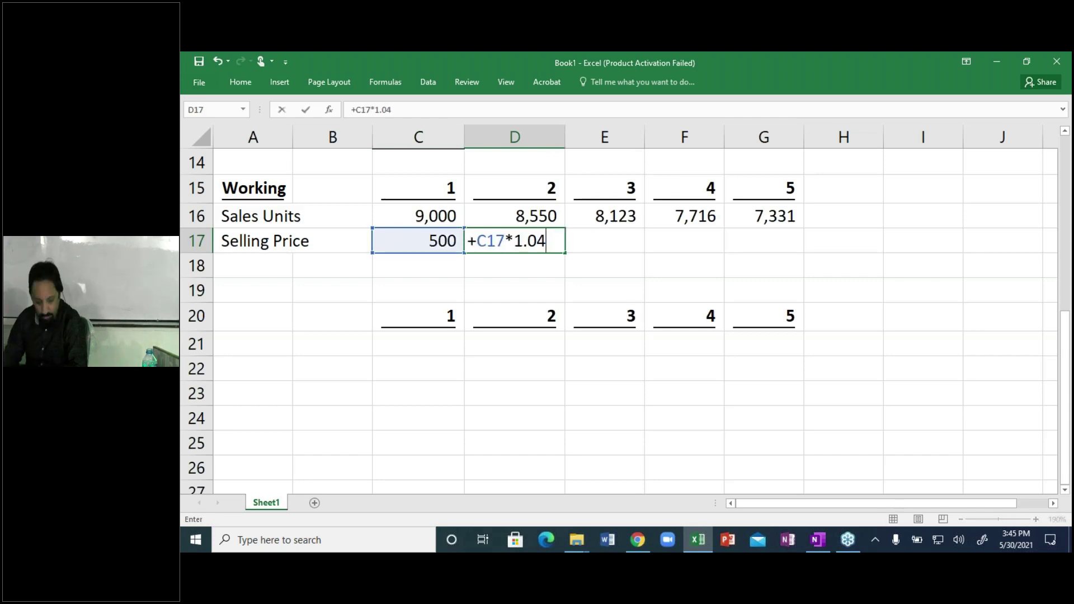
{"action": "left_click", "coordinate": [605, 241]}
{"action": "type", "text": "+"}
{"action": "key", "text": "Left"}
{"action": "type", "text": "*1.05"}
{"action": "key", "text": "BackSpace"}
{"action": "type", "text": "4"}
{"action": "key", "text": "Tab"}
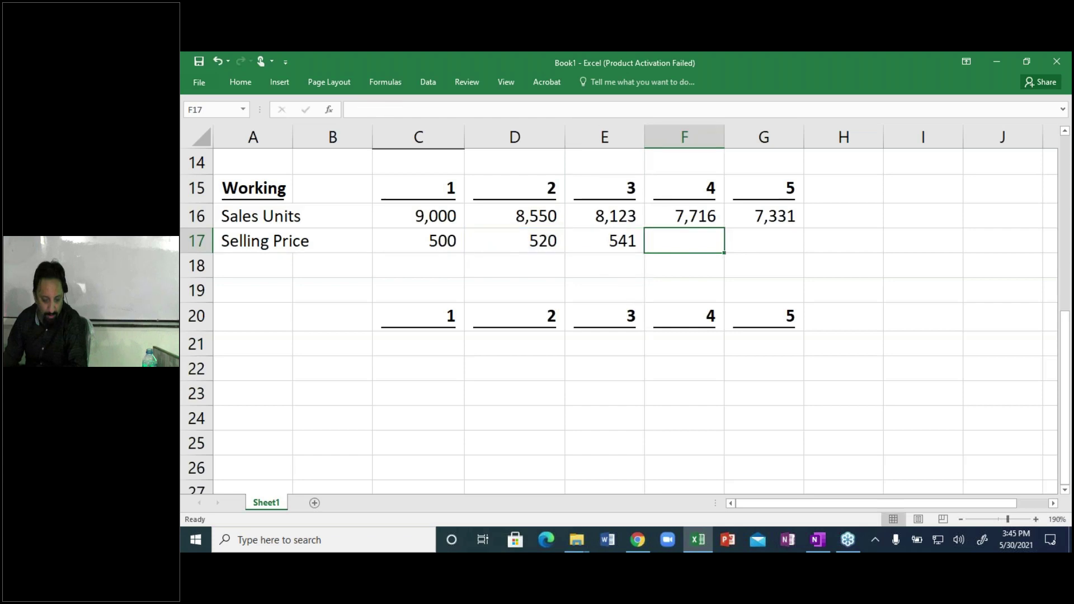
Calculate the year 4 selling price in F17 as E17*1.04.
{"action": "type", "text": "+"}
{"action": "key", "text": "Left"}
{"action": "type", "text": "*1.04"}
{"action": "key", "text": "Tab"}
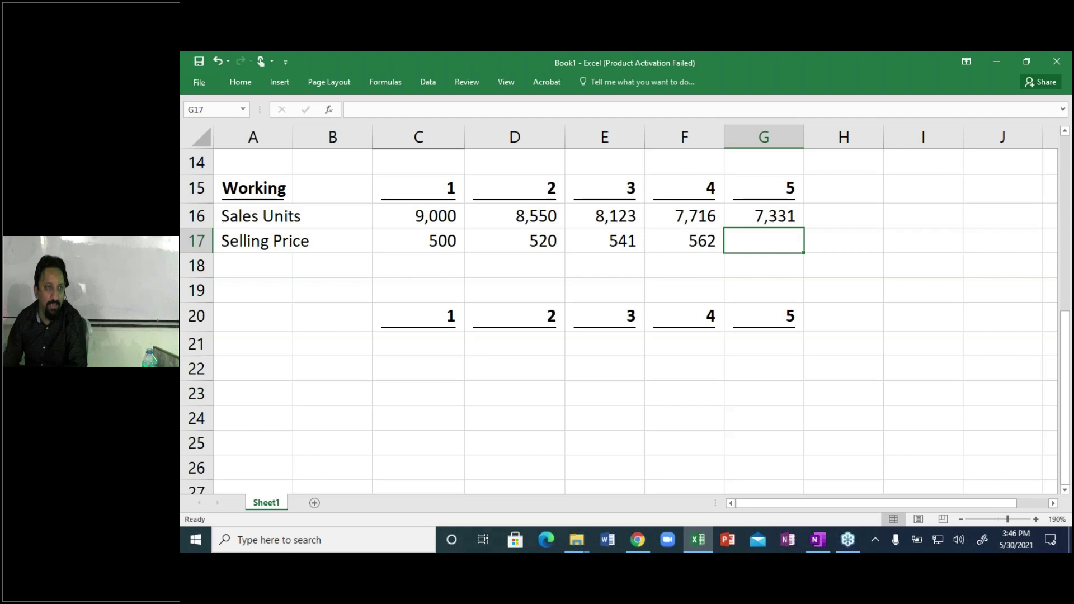
Set the selling prices for years 4 and 5 in F17 and G17 to the maximum of 550.
{"action": "left_click", "coordinate": [684, 240]}
{"action": "type", "text": "550"}
{"action": "key", "text": "Tab"}
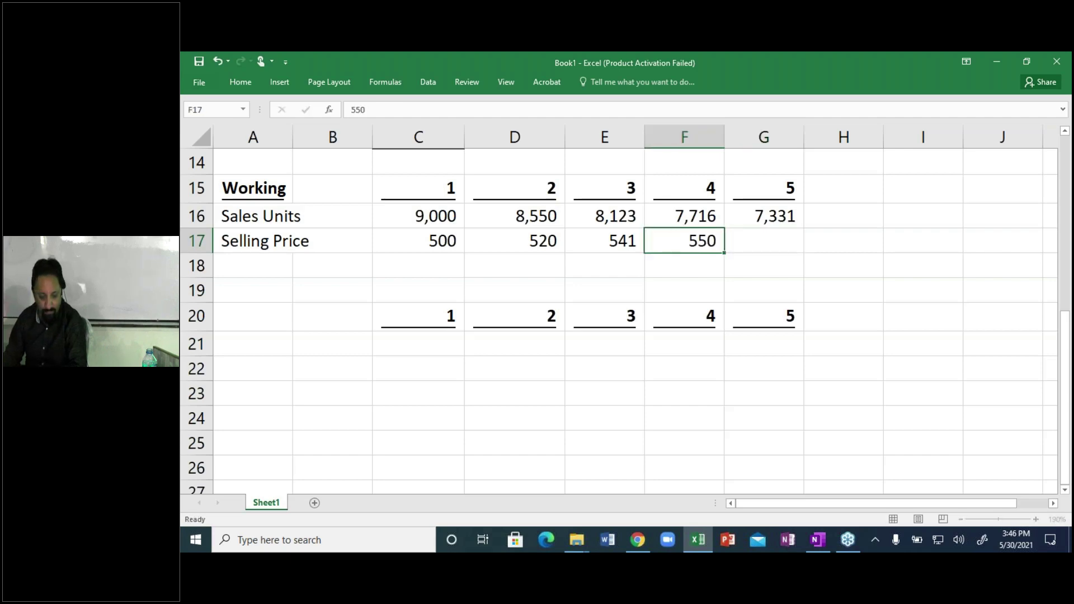
{"action": "type", "text": "550"}
{"action": "key", "text": "Return"}
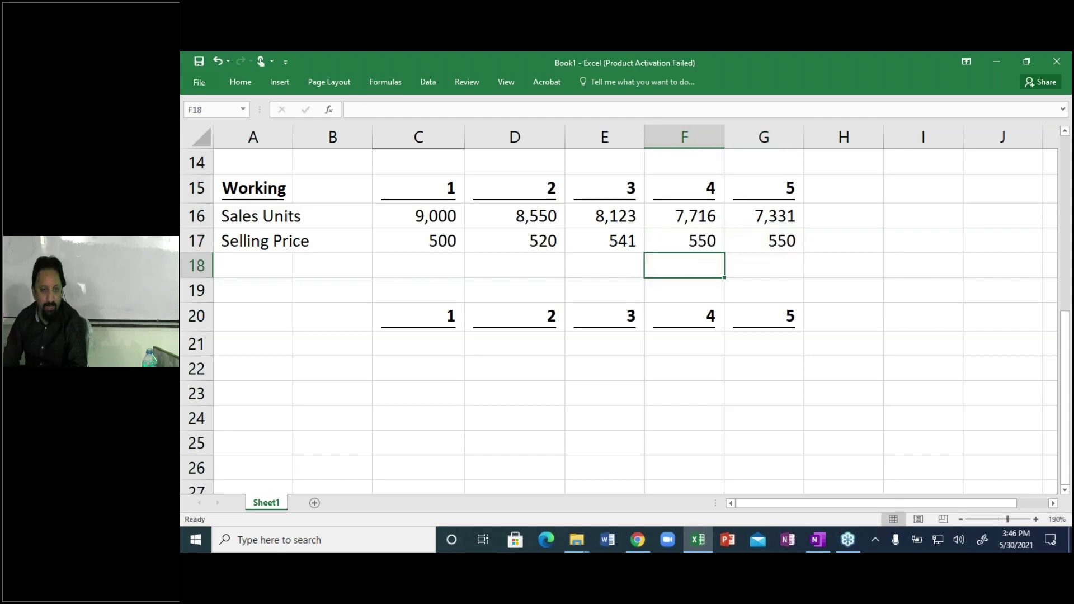
Enter the row label "Sales" in A21, below the second row of year numbers.
{"action": "key", "text": "Left"}
{"action": "key", "text": "Down"}
{"action": "key", "text": "Left"}
{"action": "key", "text": "Left"}
{"action": "key", "text": "Left"}
{"action": "key", "text": "Down"}
{"action": "key", "text": "Down"}
{"action": "key", "text": "Left"}
{"action": "key", "text": "Down"}
{"action": "key", "text": "Up"}
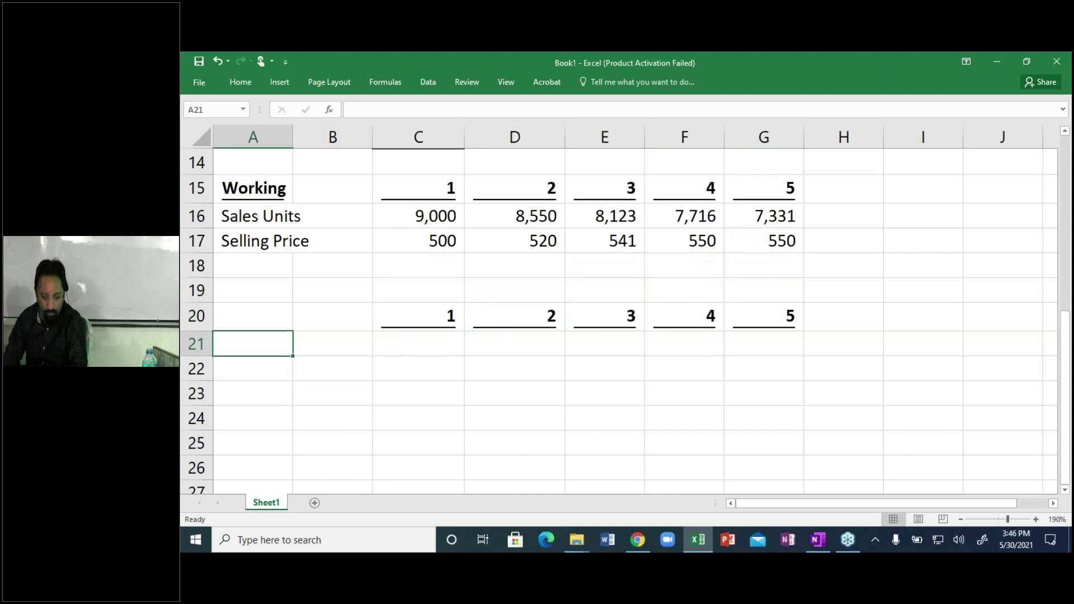
{"action": "type", "text": "SAles"}
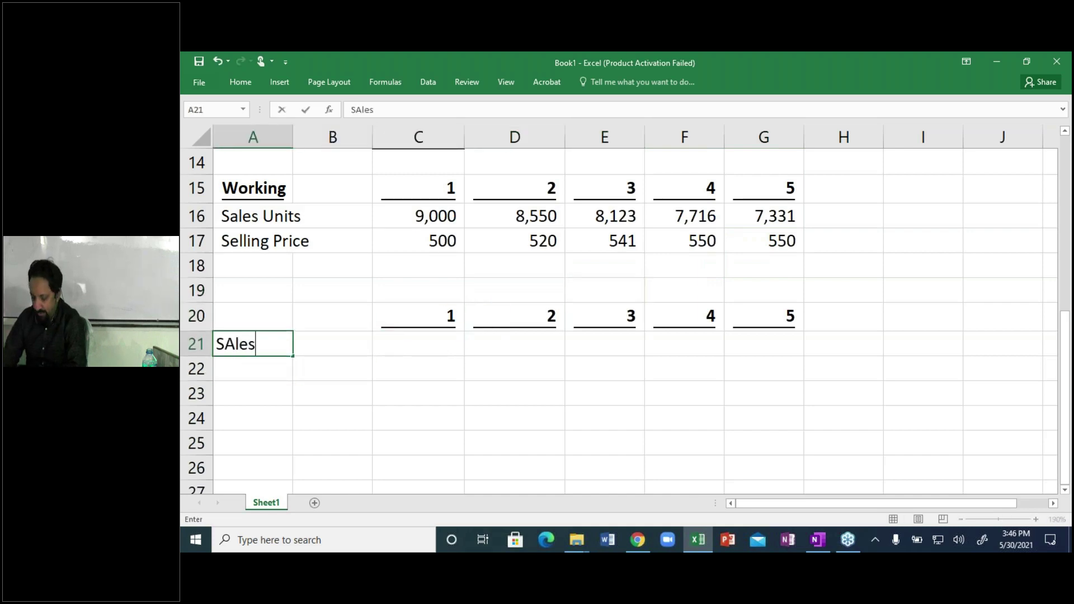
{"action": "key", "text": "Right"}
Calculate the year 1 sales in C21 as sales units times selling price, C16*C17.
{"action": "key", "text": "Right"}
{"action": "key", "text": "Right"}
{"action": "key", "text": "Left"}
{"action": "type", "text": "+"}
{"action": "key", "text": "Up"}
{"action": "key", "text": "Up"}
{"action": "key", "text": "Up"}
{"action": "key", "text": "Up"}
{"action": "key", "text": "Up"}
{"action": "type", "text": "*"}
{"action": "key", "text": "Up"}
{"action": "key", "text": "Up"}
{"action": "key", "text": "Up"}
{"action": "key", "text": "Up"}
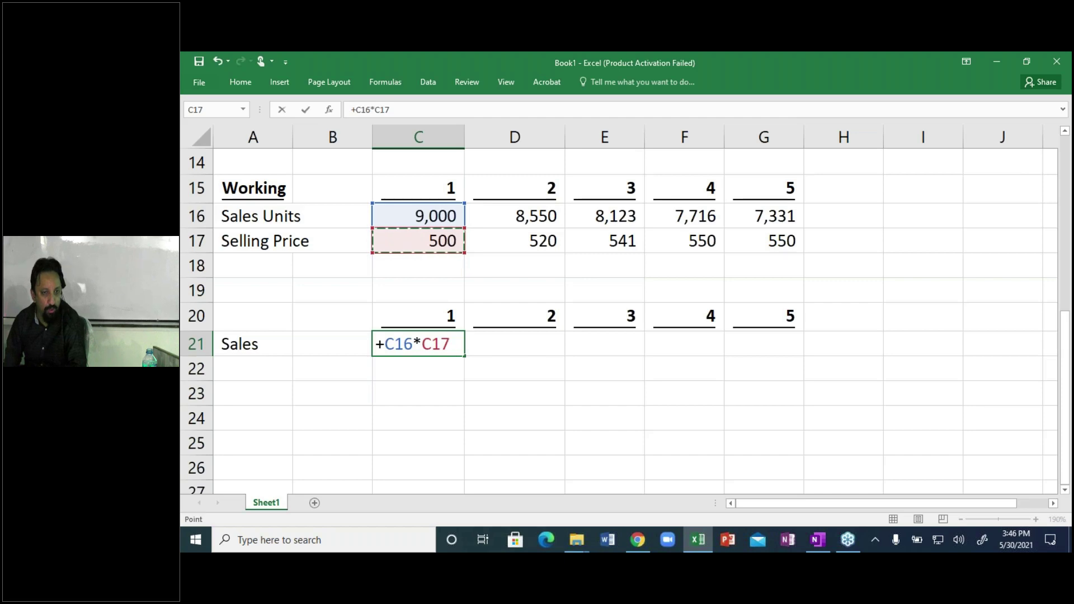
{"action": "key", "text": "Tab"}
Copy the year 1 sales formula from C21 into D21:G21 for years 2 to 5.
{"action": "left_click", "coordinate": [419, 343]}
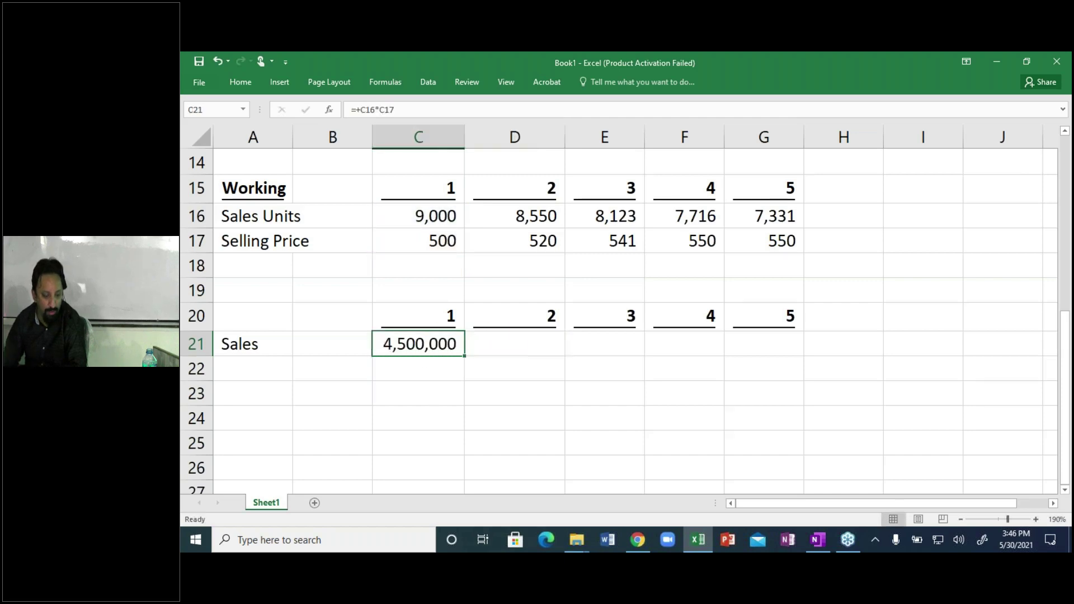
{"action": "key", "text": "ctrl+c"}
{"action": "key", "text": "Right"}
{"action": "key", "text": "shift+Right"}
{"action": "key", "text": "shift+Right"}
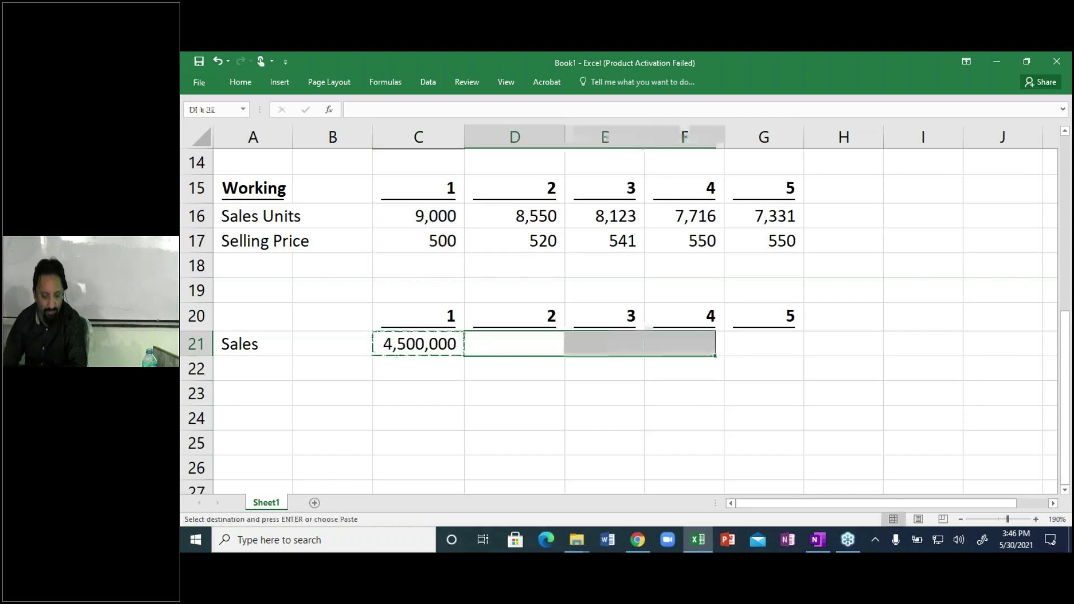
{"action": "key", "text": "shift+Right"}
{"action": "key", "text": "Return"}
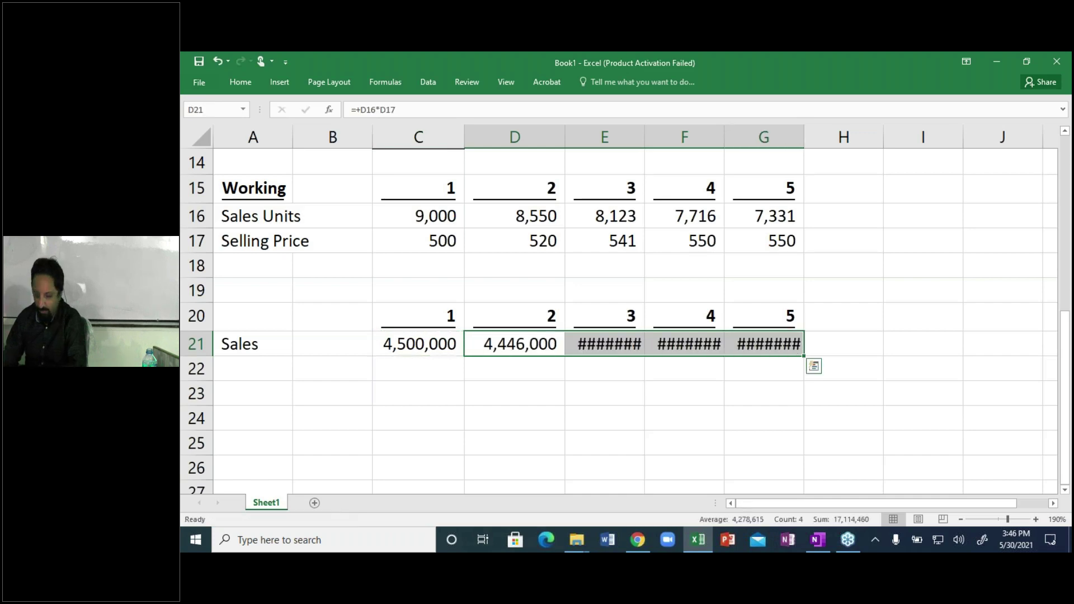
Re-enter the sales formulas in E21:G21 so that their columns widen to fit the amounts.
{"action": "key", "text": "Return"}
{"action": "key", "text": "F2"}
{"action": "key", "text": "Return"}
{"action": "key", "text": "F2"}
{"action": "key", "text": "Return"}
{"action": "key", "text": "F2"}
{"action": "key", "text": "Return"}
Format the sales amounts in C21:G21 to show no decimal places.
{"action": "key", "text": "Left"}
{"action": "key", "text": "Up"}
{"action": "key", "text": "Down"}
{"action": "key", "text": "shift+Right"}
{"action": "key", "text": "shift+Right"}
{"action": "key", "text": "shift+Right"}
{"action": "key", "text": "shift+Right"}
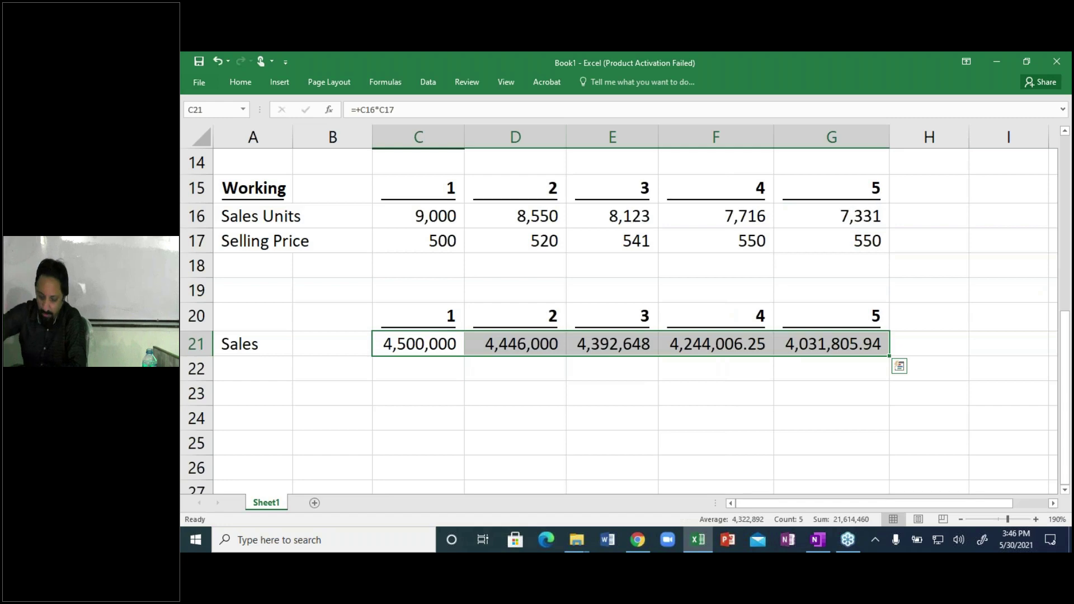
{"action": "left_click", "coordinate": [240, 82]}
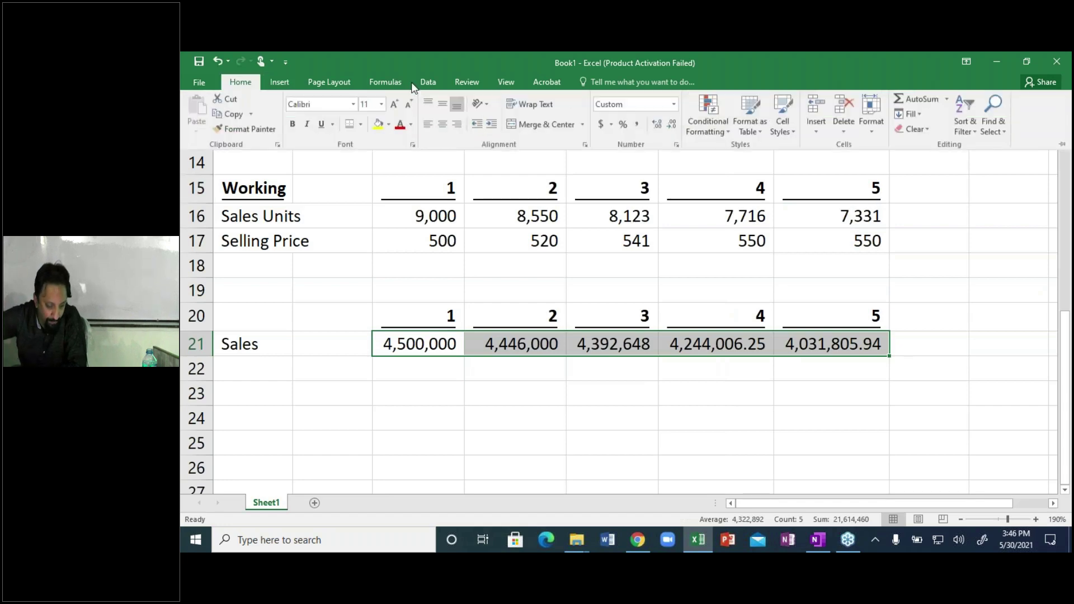
{"action": "left_click", "coordinate": [665, 128]}
{"action": "left_click", "coordinate": [665, 128]}
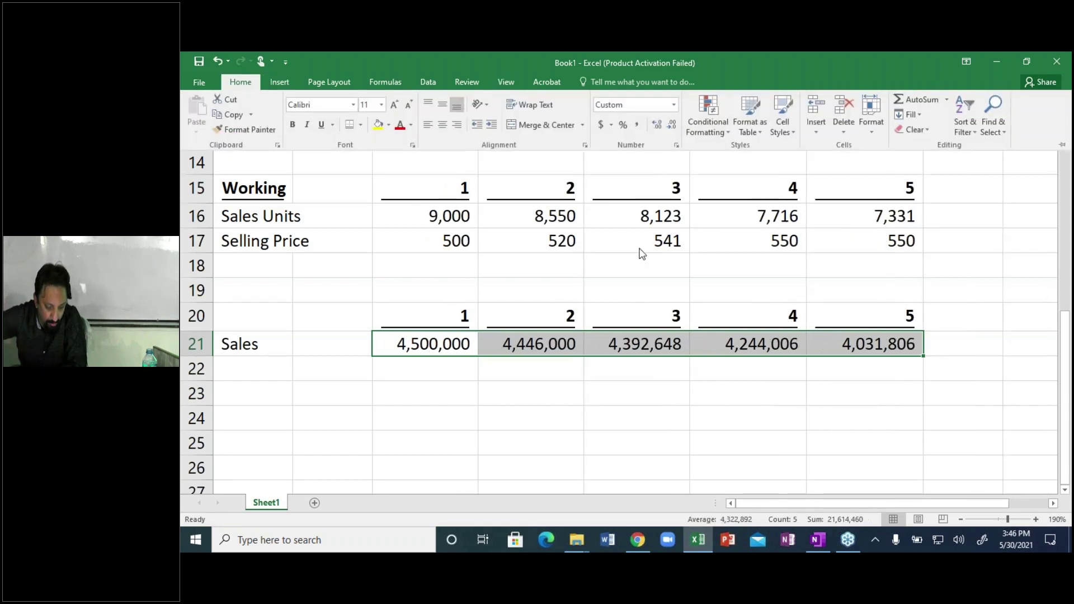
{"action": "left_click", "coordinate": [420, 368]}
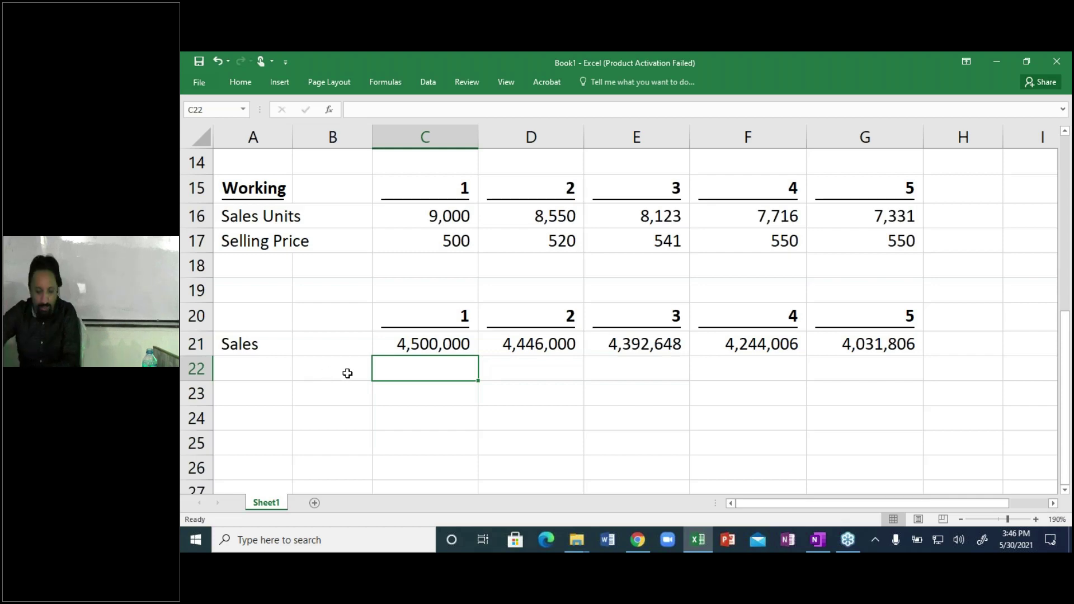
Switch to OneNote and circle the Rs 550 maximum selling price in item 2 of the question.
{"action": "key", "text": "alt+Tab"}
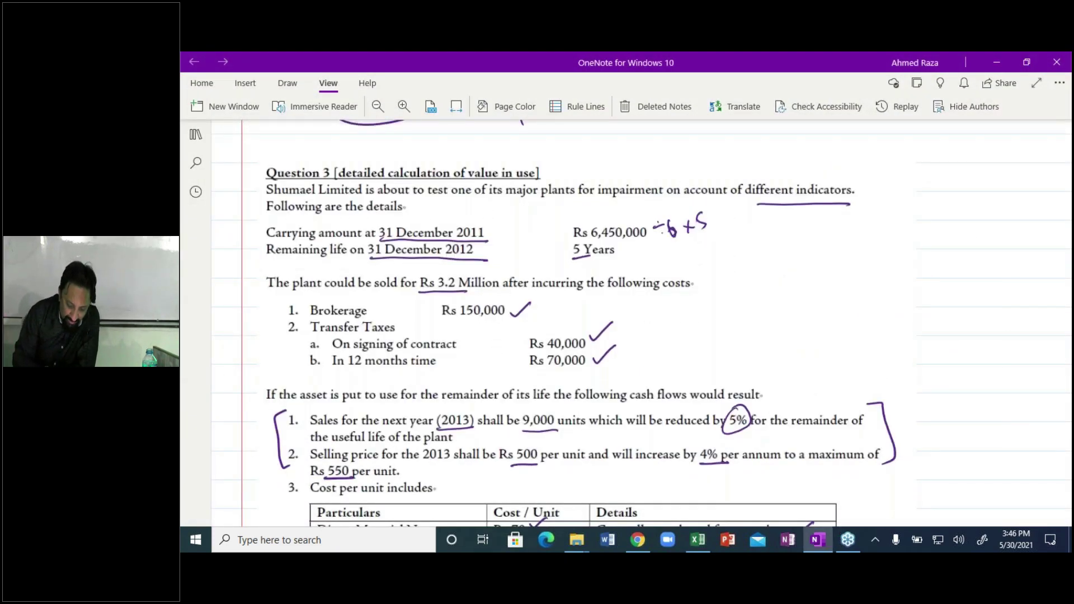
{"action": "scroll", "coordinate": [641, 323], "scroll_direction": "down", "scroll_amount": 1}
{"action": "mouse_move", "coordinate": [336, 398]}
{"action": "left_mouse_down"}
{"action": "mouse_move", "coordinate": [305, 416]}
{"action": "mouse_move", "coordinate": [330, 398]}
{"action": "left_mouse_up"}
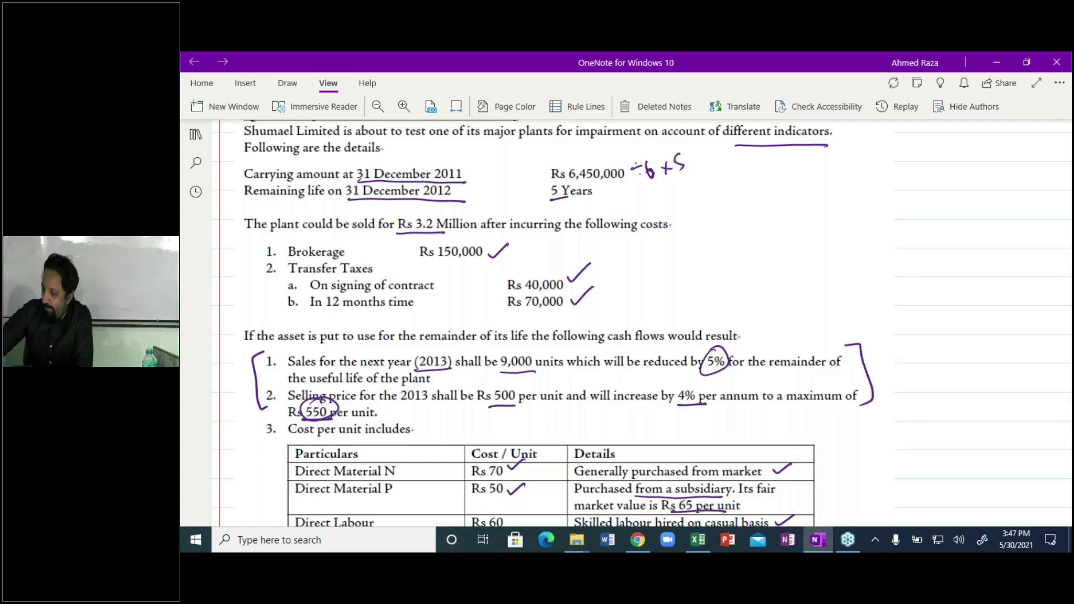
Switch back to Excel and enter the label "VC" in A22 below Sales and in A18 below Selling Price.
{"action": "key", "text": "alt+Tab"}
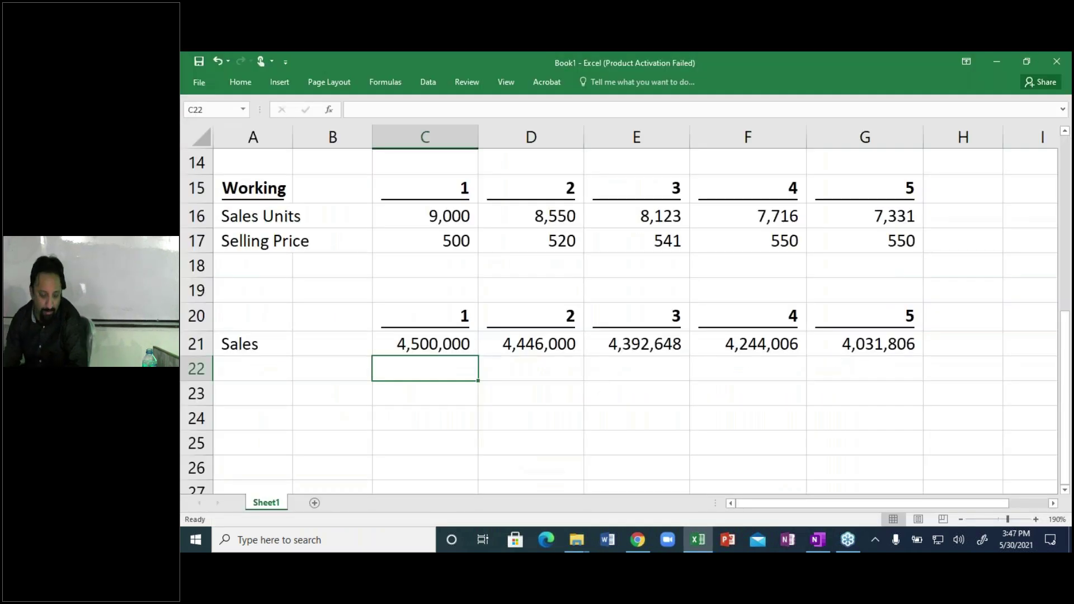
{"action": "key", "text": "Left"}
{"action": "key", "text": "Left"}
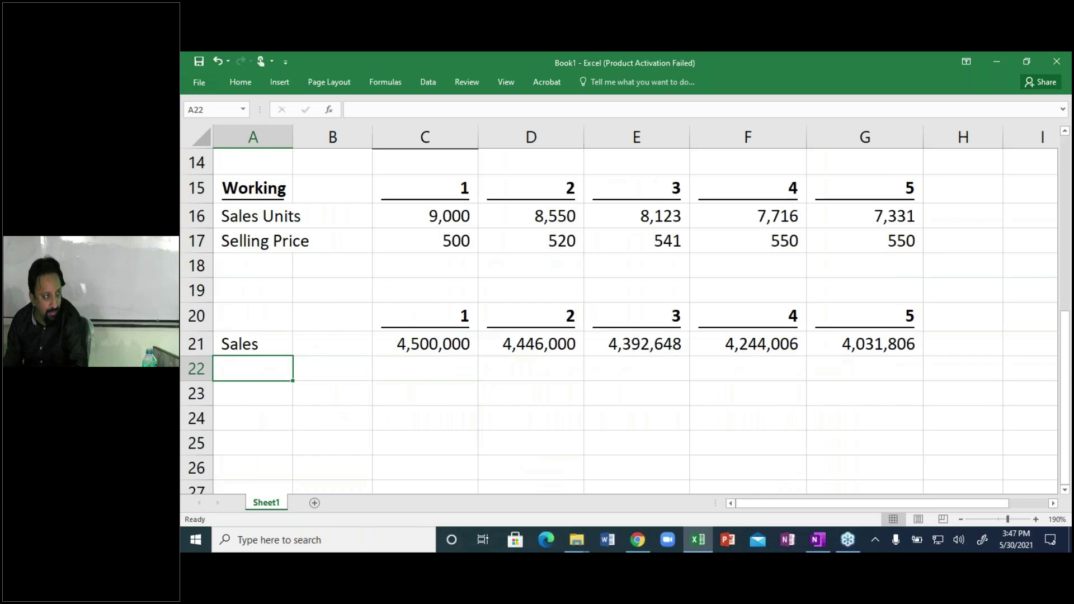
{"action": "type", "text": "VC"}
{"action": "key", "text": "Right"}
{"action": "key", "text": "Up"}
{"action": "key", "text": "Up"}
{"action": "key", "text": "Up"}
{"action": "key", "text": "Up"}
{"action": "key", "text": "Left"}
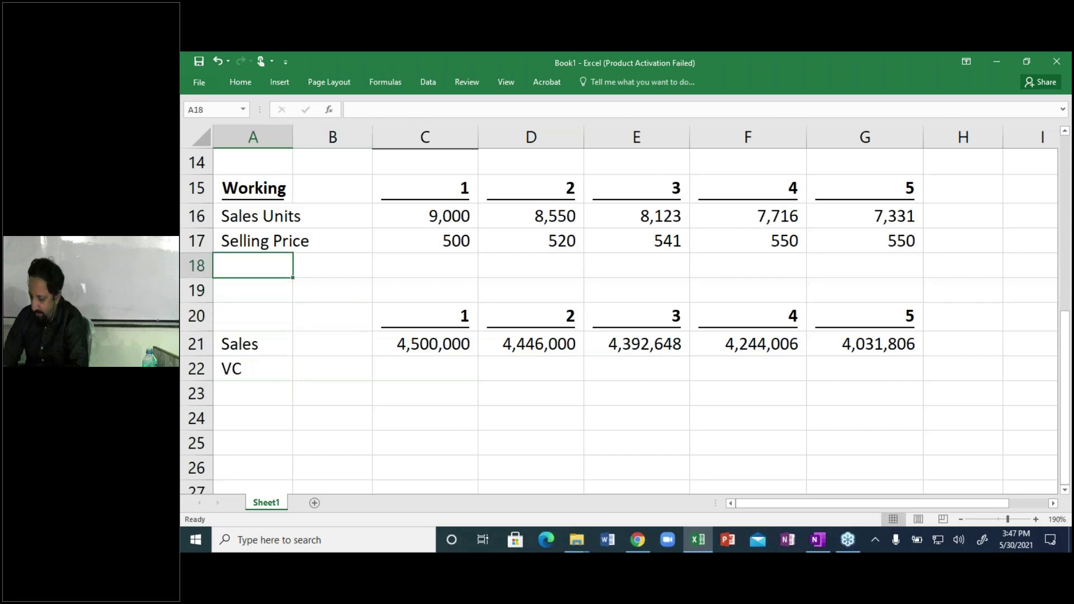
{"action": "type", "text": "VC"}
{"action": "key", "text": "Right"}
{"action": "key", "text": "Right"}
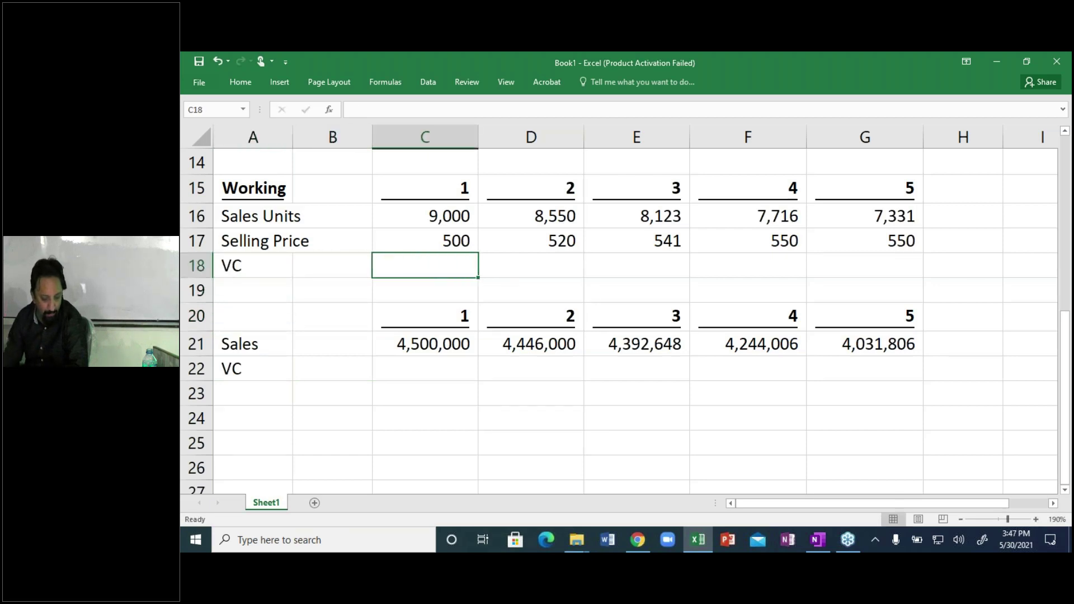
Switch to OneNote and, in the cost per unit table, circle 70, 65, 60 and 40 and strike out the 50.
{"action": "key", "text": "alt+Tab"}
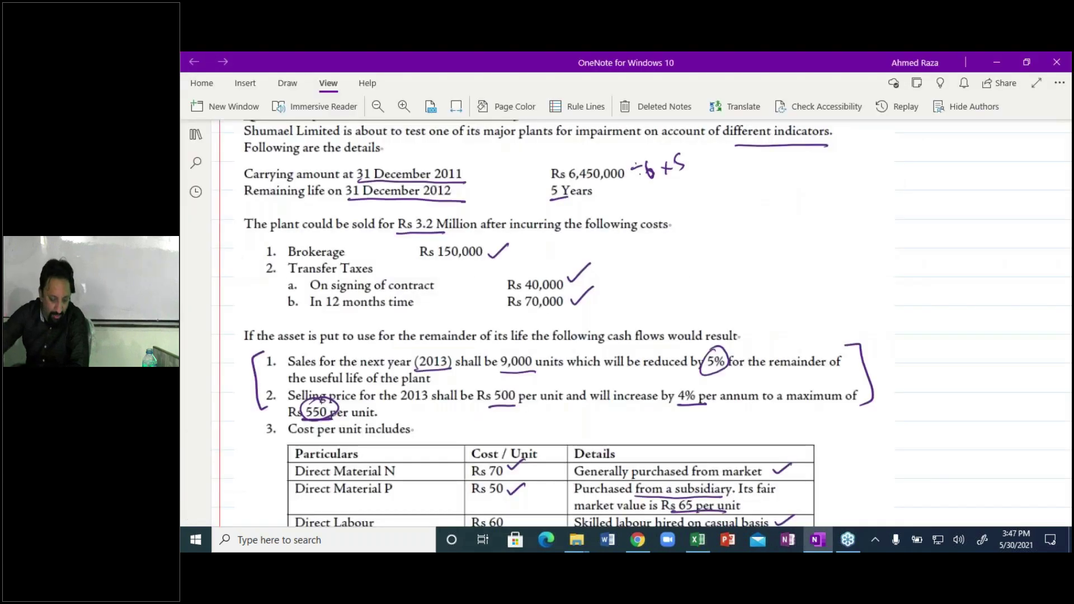
{"action": "left_click", "coordinate": [345, 398]}
{"action": "scroll", "coordinate": [346, 397], "scroll_direction": "down", "scroll_amount": 3}
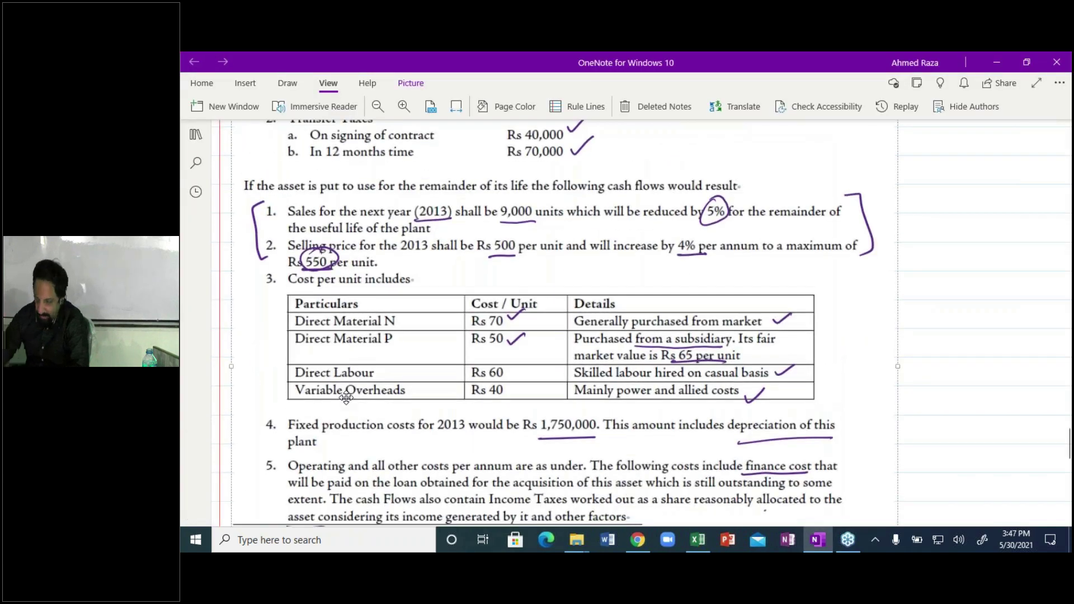
{"action": "mouse_move", "coordinate": [503, 305]}
{"action": "left_mouse_down"}
{"action": "mouse_move", "coordinate": [497, 353]}
{"action": "mouse_move", "coordinate": [520, 336]}
{"action": "left_mouse_up"}
{"action": "mouse_move", "coordinate": [678, 342]}
{"action": "left_mouse_down"}
{"action": "mouse_move", "coordinate": [690, 367]}
{"action": "mouse_move", "coordinate": [677, 348]}
{"action": "left_mouse_up"}
{"action": "mouse_move", "coordinate": [486, 362]}
{"action": "left_mouse_down"}
{"action": "mouse_move", "coordinate": [514, 404]}
{"action": "mouse_move", "coordinate": [492, 385]}
{"action": "left_mouse_up"}
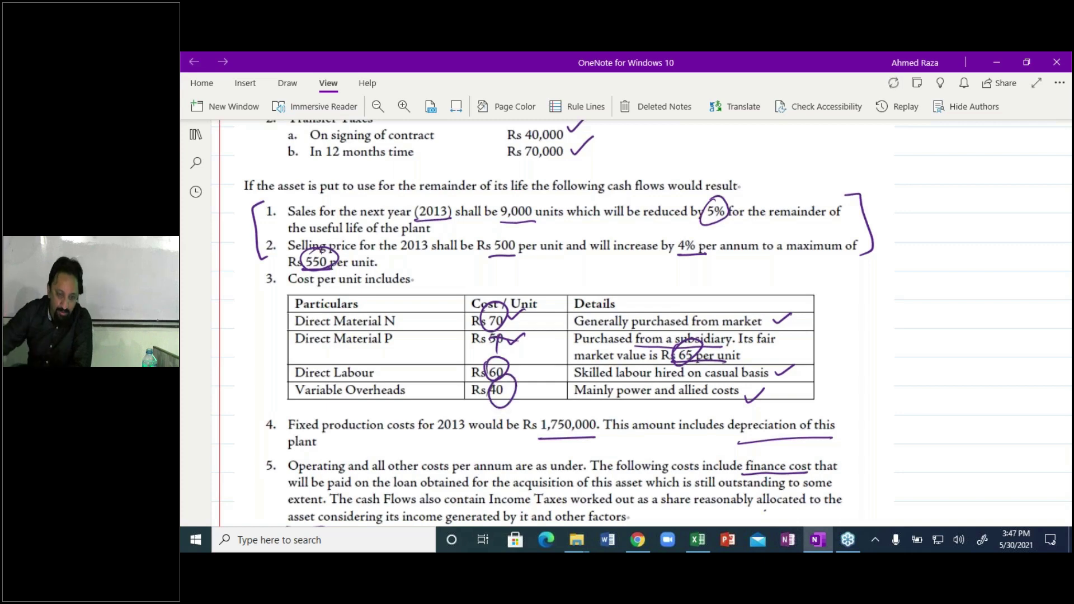
Switch back to Excel and enter the year 1 variable cost per unit in C18 as +70+65+60+40.
{"action": "key", "text": "alt+Tab"}
{"action": "type", "text": "+70+65+60+40"}
{"action": "key", "text": "ctrl+Return"}
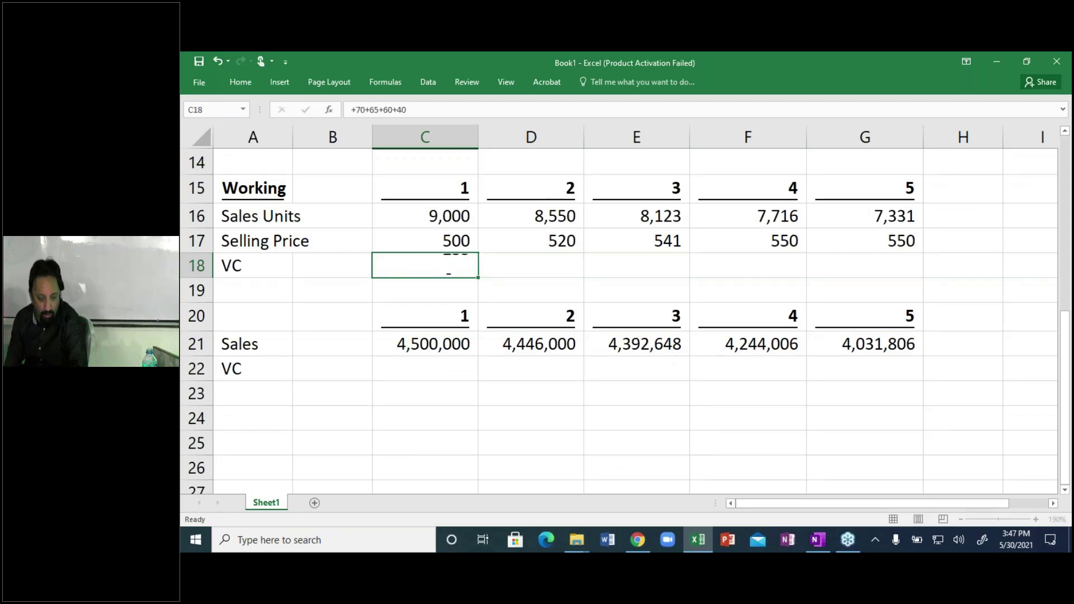
Switch to OneNote and look up the annual cost increase rate in item 6 of the question.
{"action": "left_click", "coordinate": [530, 265]}
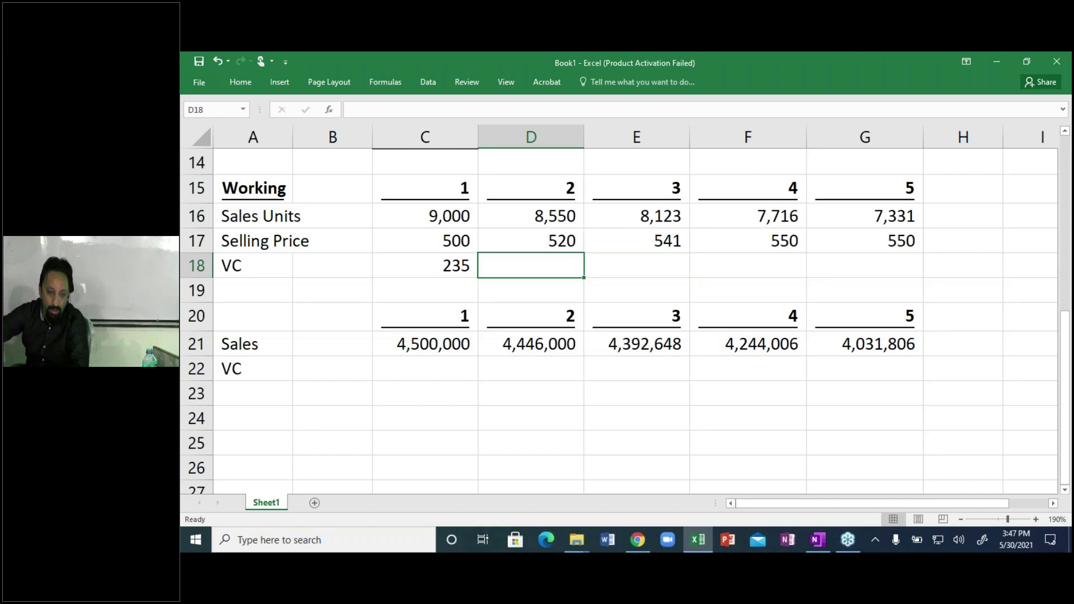
{"action": "key", "text": "alt+Tab"}
{"action": "scroll", "coordinate": [538, 324], "scroll_direction": "down", "scroll_amount": 5}
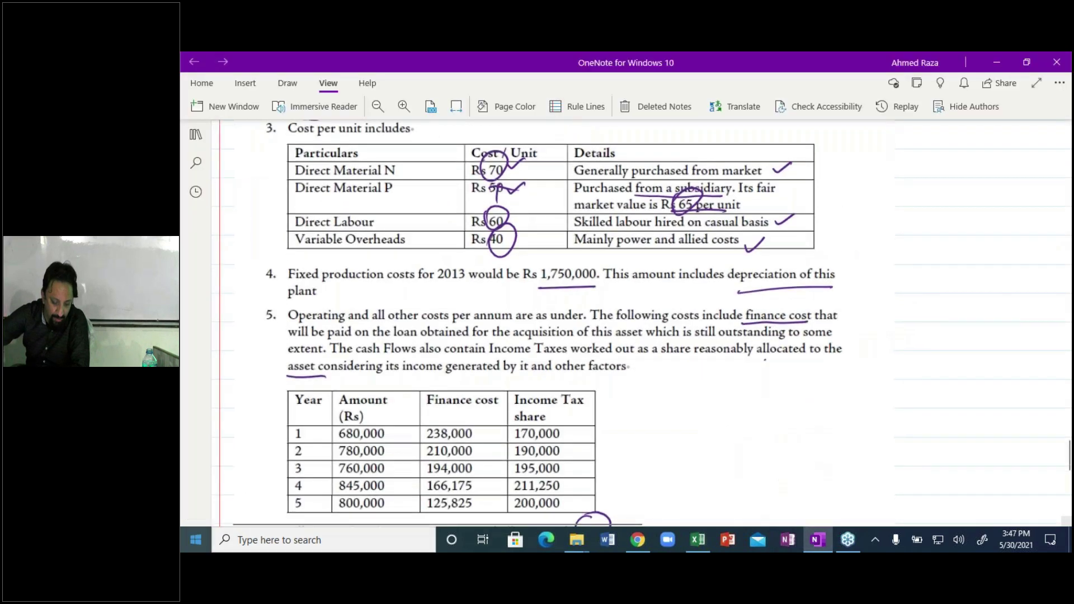
{"action": "scroll", "coordinate": [424, 407], "scroll_direction": "down", "scroll_amount": 3}
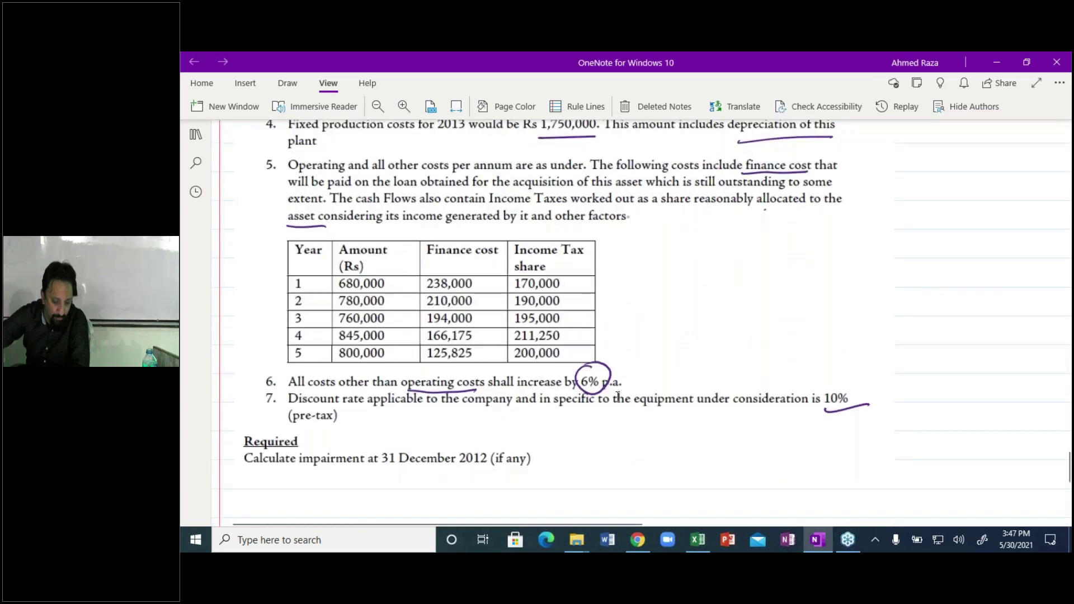
Switch back to Excel and enter the year 2 variable cost per unit in D18 as +C18*1.06.
{"action": "key", "text": "alt+Tab"}
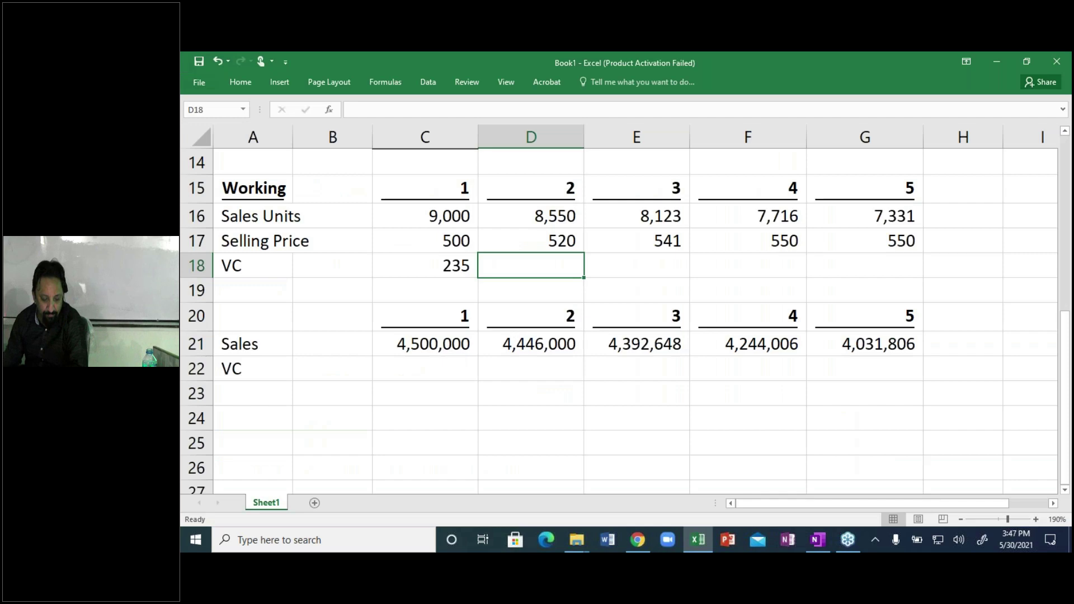
{"action": "type", "text": "+"}
{"action": "key", "text": "Left"}
{"action": "type", "text": "*1.0"}
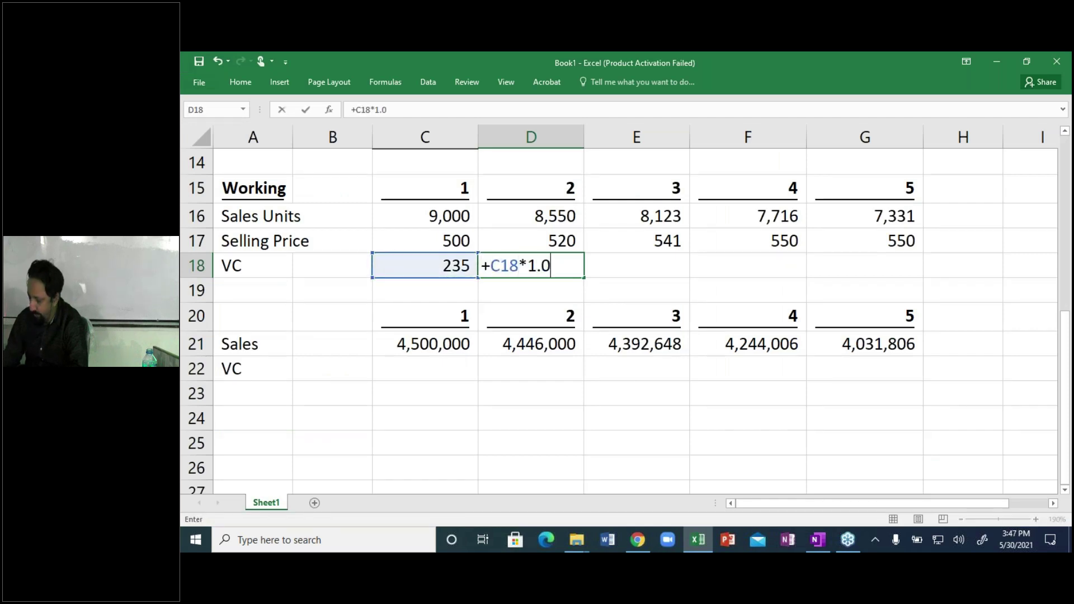
{"action": "type", "text": "6"}
{"action": "key", "text": "ctrl+Return"}
{"action": "key", "text": "Right"}
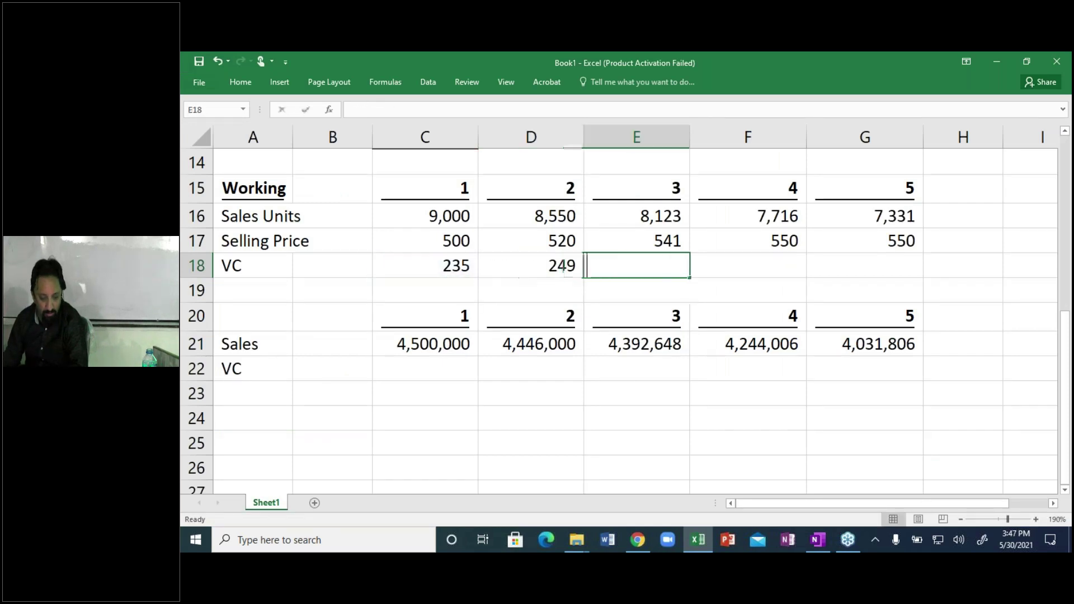
Enter the year 3 variable cost per unit in E18 as +D18*1.06.
{"action": "type", "text": "+"}
{"action": "key", "text": "Left"}
{"action": "type", "text": "*1.06"}
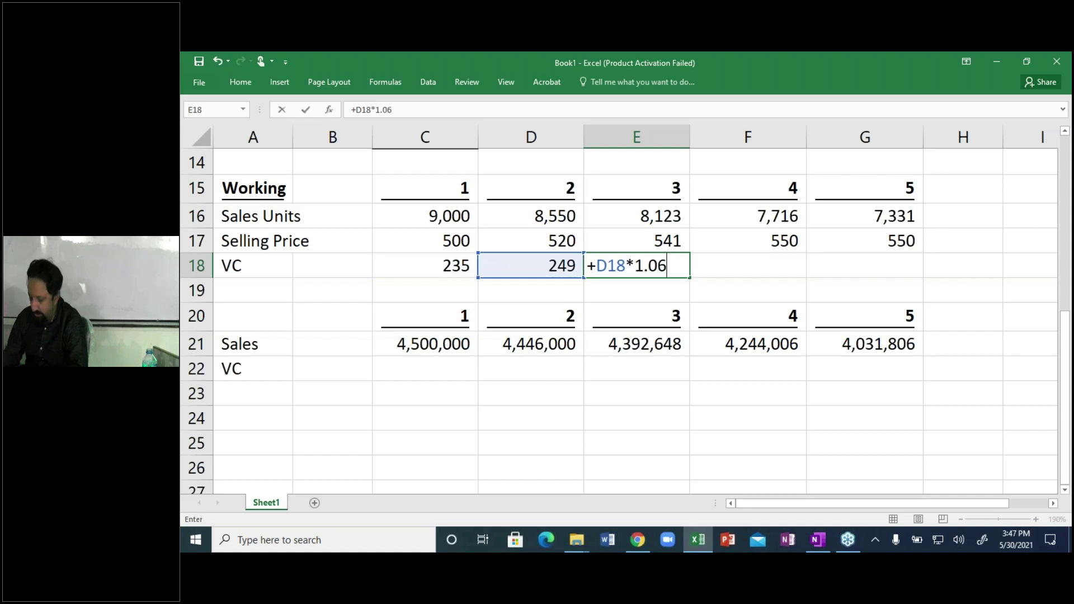
{"action": "key", "text": "ctrl+Return"}
Try to carry the year 3 variable cost formula from E18 over to F18, and undo it.
{"action": "key", "text": "ctrl+c"}
{"action": "key", "text": "Right"}
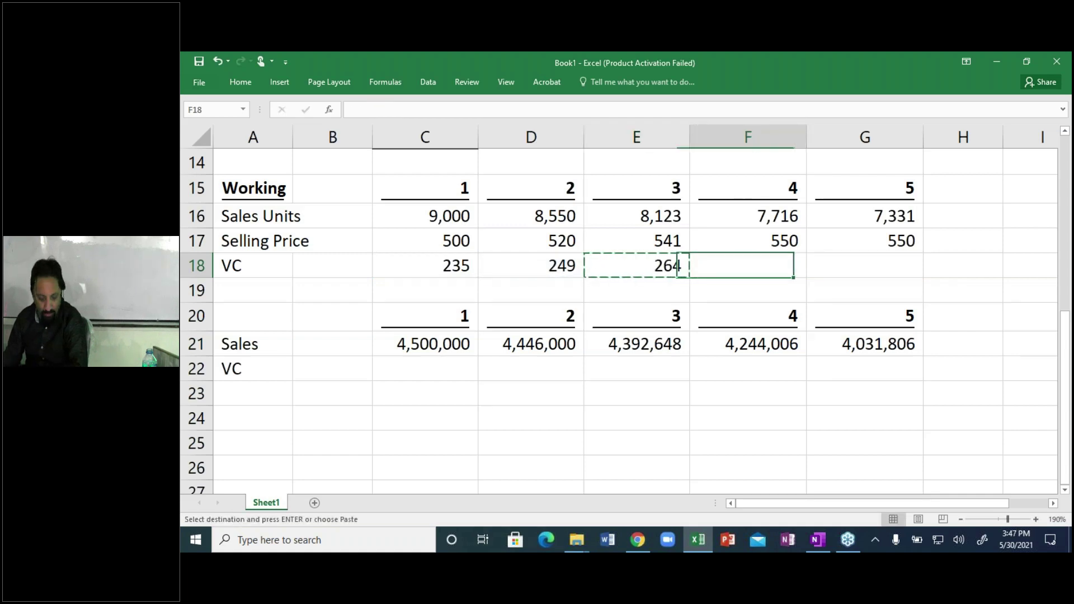
{"action": "key", "text": "shift+Right"}
{"action": "key", "text": "shift+Right"}
{"action": "key", "text": "shift+Left"}
{"action": "key", "text": "shift+Left"}
{"action": "key", "text": "ctrl+v"}
{"action": "key", "text": "Left"}
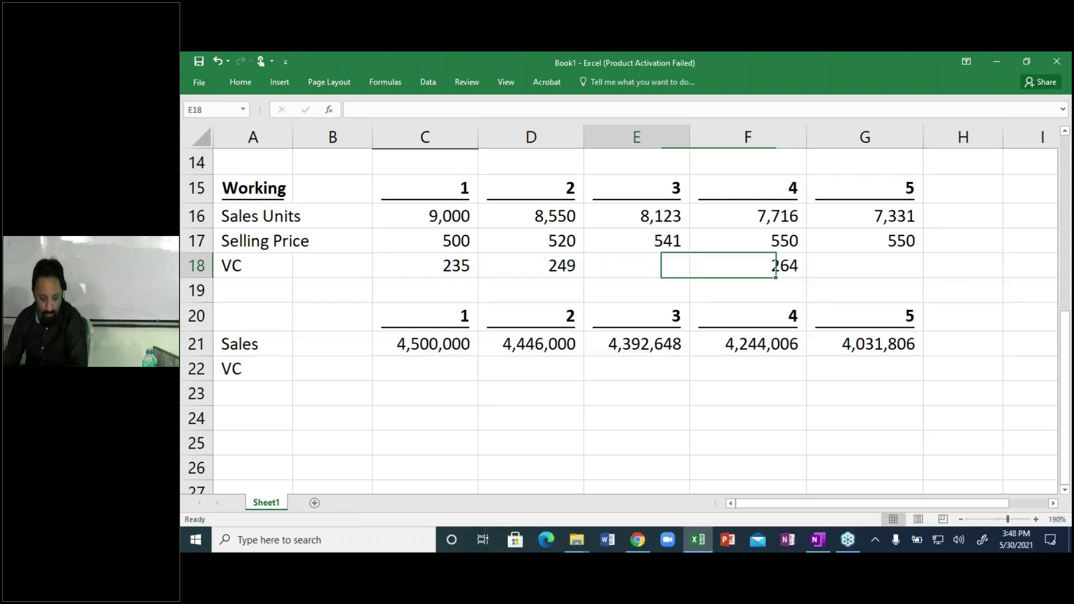
{"action": "key", "text": "ctrl+z"}
Copy the variable cost per unit formula from E18 into F18:G18 for years 4 and 5.
{"action": "key", "text": "ctrl+c"}
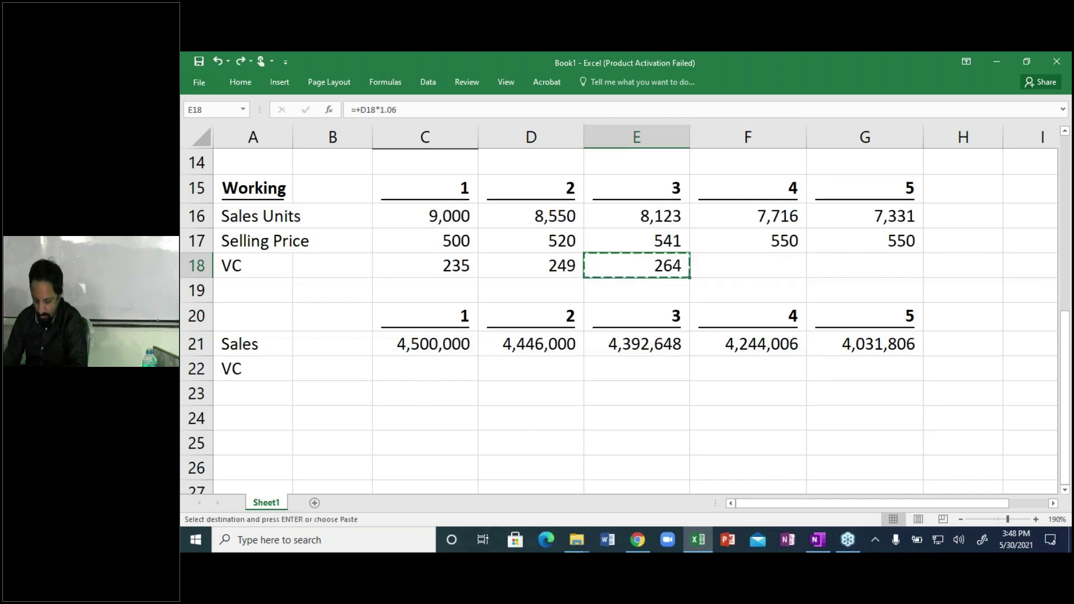
{"action": "key", "text": "Right"}
{"action": "key", "text": "shift+Right"}
{"action": "key", "text": "shift+Right"}
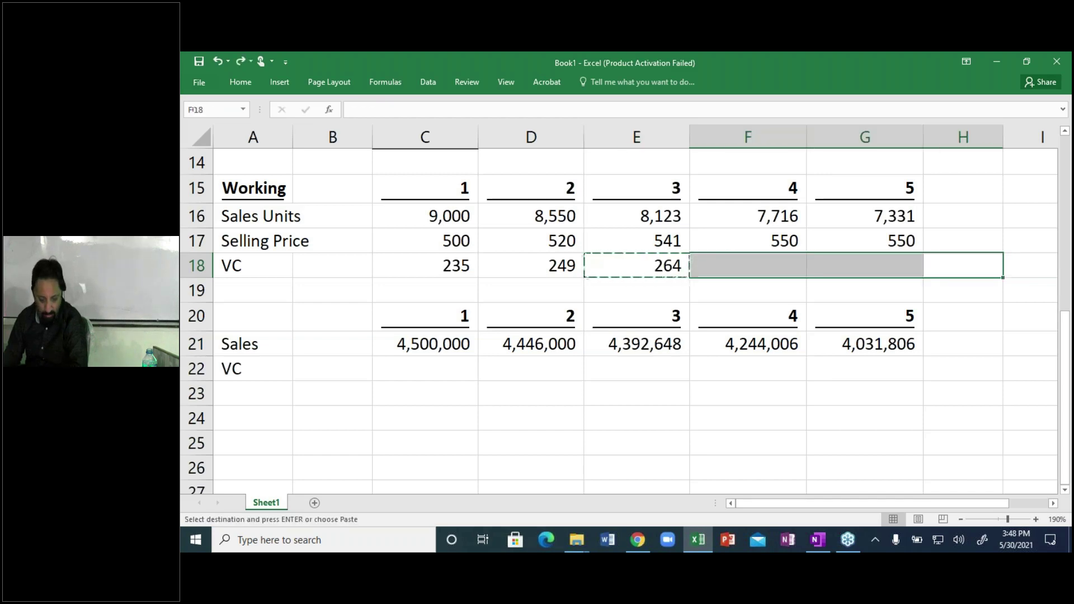
{"action": "key", "text": "Right"}
{"action": "key", "text": "Left"}
{"action": "key", "text": "shift+Right"}
{"action": "key", "text": "Return"}
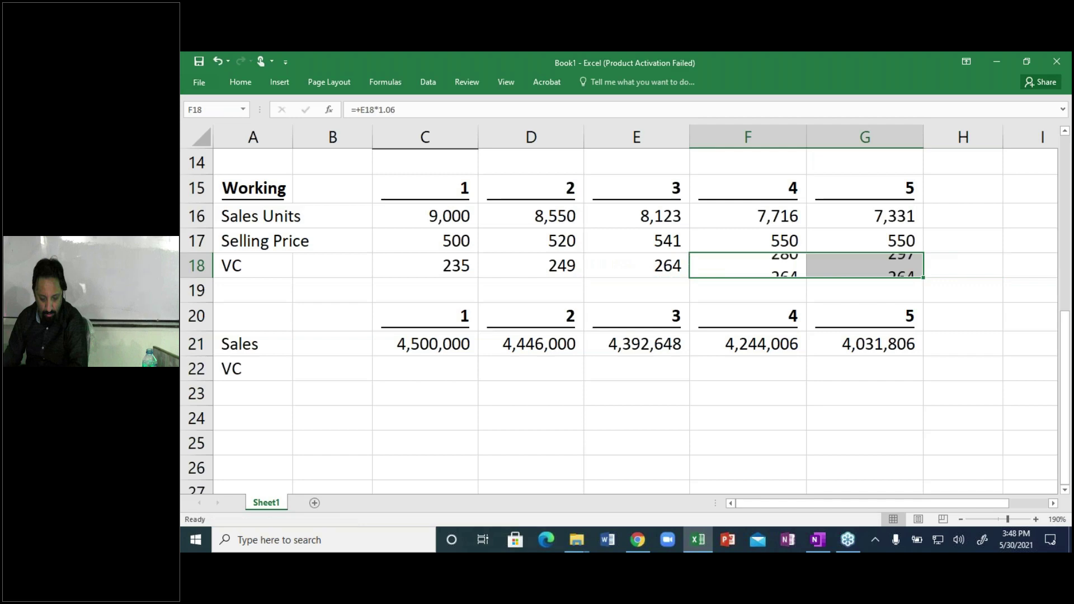
Format the variable cost per unit values in C18:G18 as numbers with two decimal places.
{"action": "left_click", "coordinate": [426, 265]}
{"action": "key", "text": "shift+Right"}
{"action": "key", "text": "shift+Right"}
{"action": "key", "text": "shift+Right"}
{"action": "key", "text": "shift+Right"}
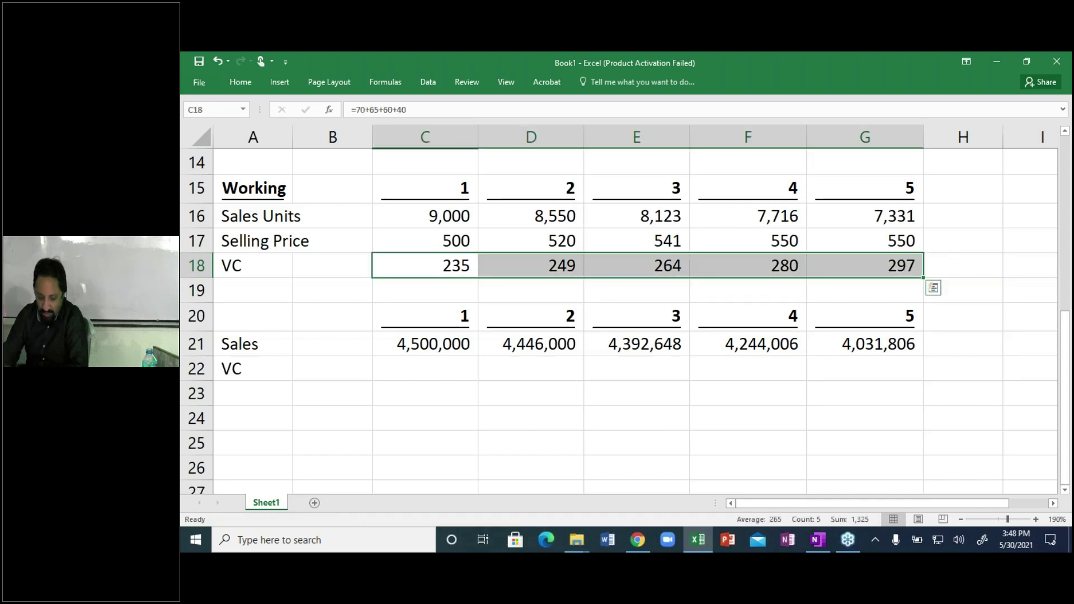
{"action": "key", "text": "ctrl+shift+1"}
Format the selling prices in C17:G17 as numbers with two decimal places.
{"action": "key", "text": "Up"}
{"action": "key", "text": "shift+Right"}
{"action": "key", "text": "shift+Right"}
{"action": "key", "text": "shift+Right"}
{"action": "key", "text": "shift+Right"}
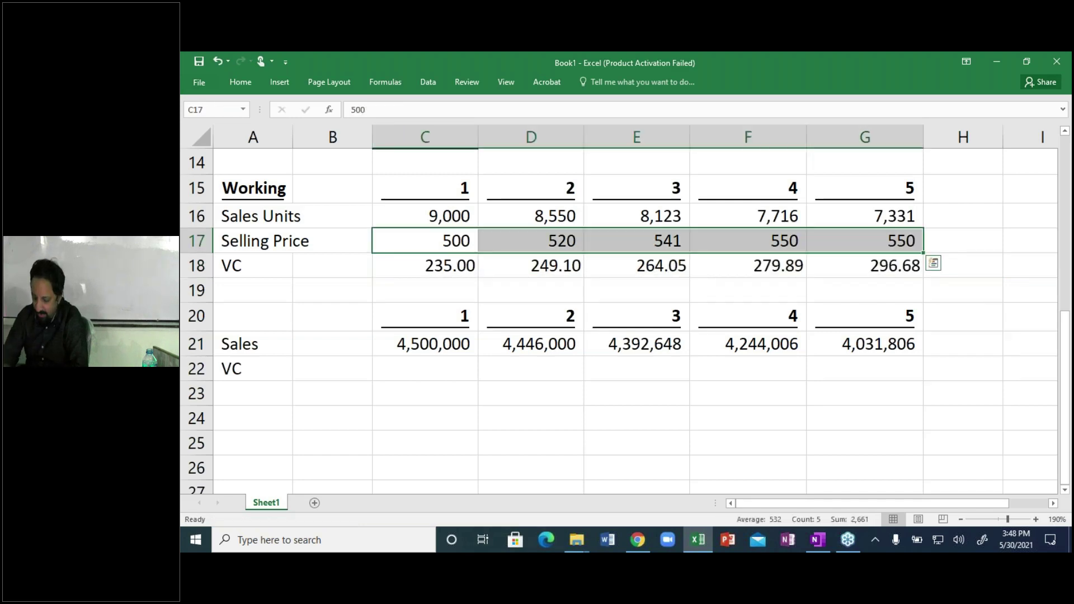
{"action": "key", "text": "ctrl+shift+1"}
Enter the year 1 total variable cost in C22 as a negative, multiplying sales units by unit cost: -C16*C18.
{"action": "key", "text": "Down"}
{"action": "key", "text": "Down"}
{"action": "key", "text": "Down"}
{"action": "key", "text": "Down"}
{"action": "key", "text": "Down"}
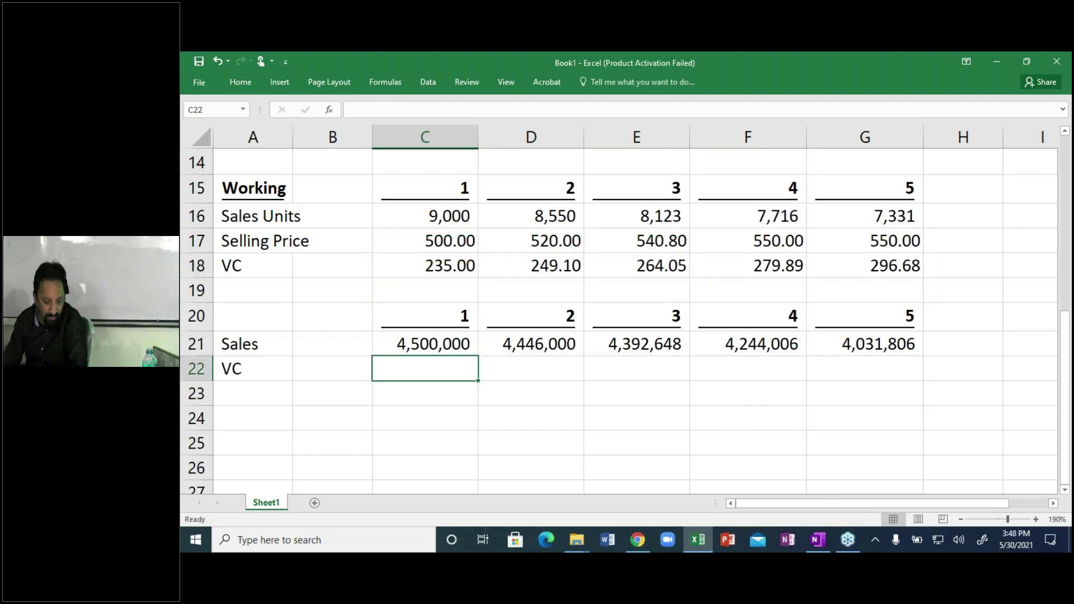
{"action": "type", "text": "-"}
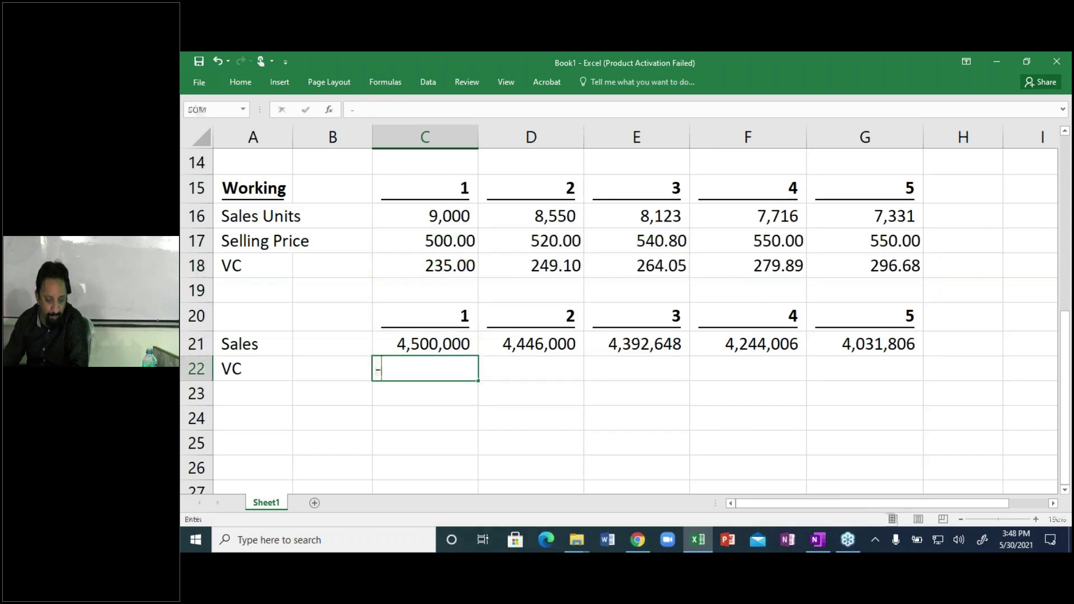
{"action": "key", "text": "Up"}
{"action": "key", "text": "Up"}
{"action": "key", "text": "Up"}
{"action": "key", "text": "Up"}
{"action": "key", "text": "Up"}
{"action": "key", "text": "Up"}
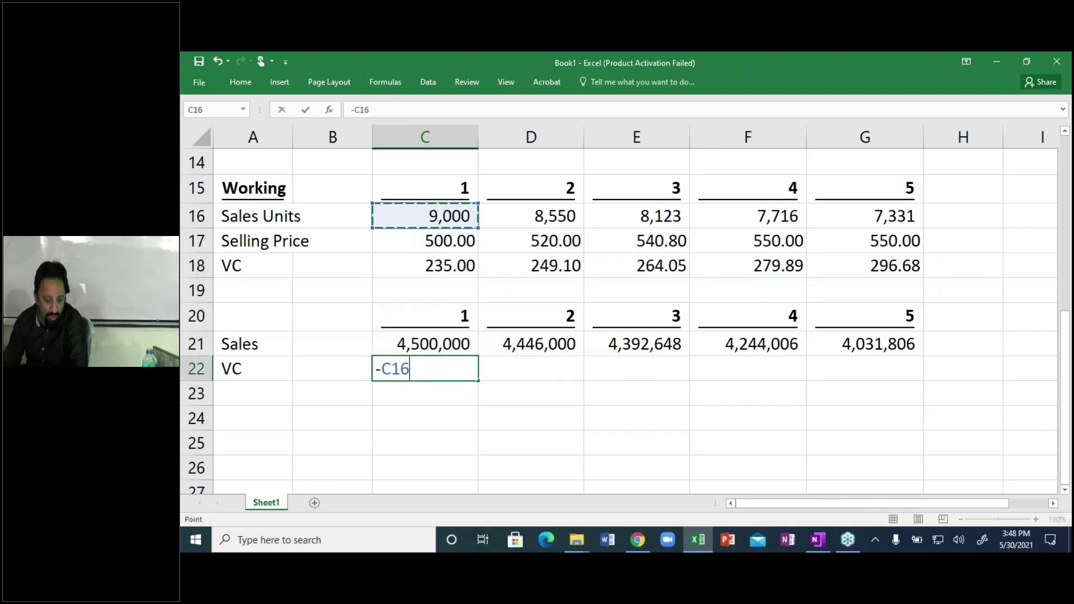
{"action": "type", "text": "*"}
{"action": "key", "text": "Up"}
{"action": "key", "text": "Up"}
{"action": "key", "text": "Up"}
{"action": "key", "text": "Up"}
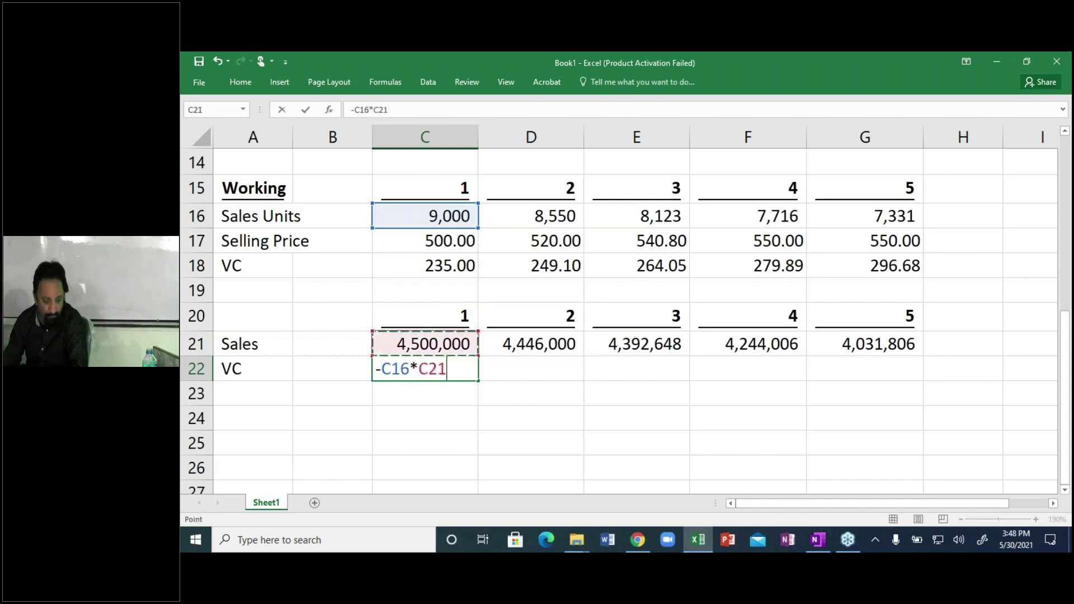
{"action": "key", "text": "Tab"}
Copy the total variable cost formula from C22 into D22 and E22 for years 2 and 3.
{"action": "key", "text": "Left"}
{"action": "key", "text": "ctrl+c"}
{"action": "key", "text": "Right"}
{"action": "key", "text": "Return"}
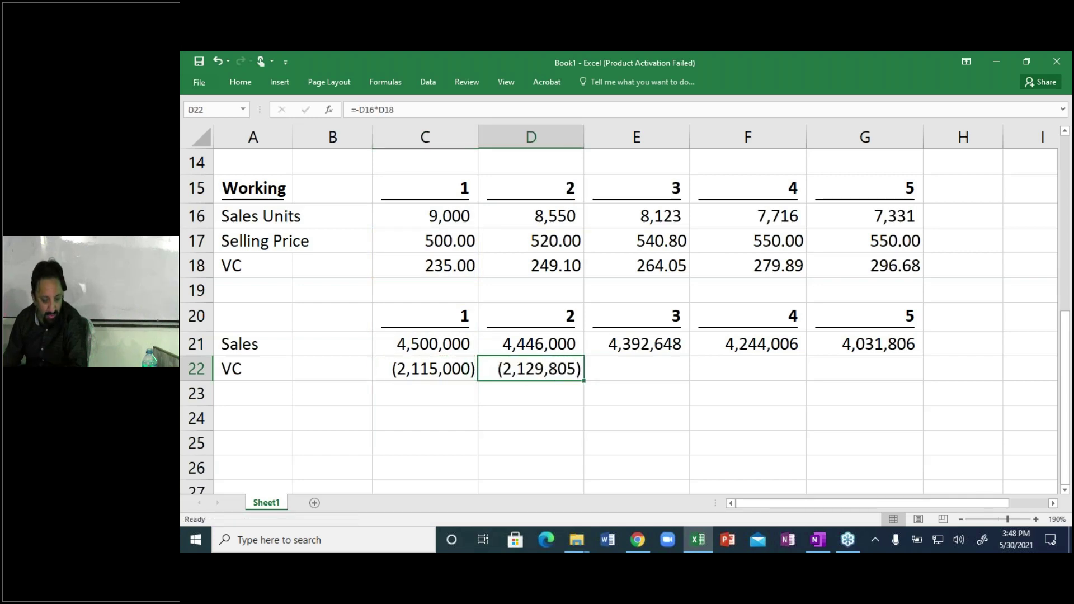
{"action": "key", "text": "ctrl+c"}
{"action": "key", "text": "Right"}
{"action": "key", "text": "Return"}
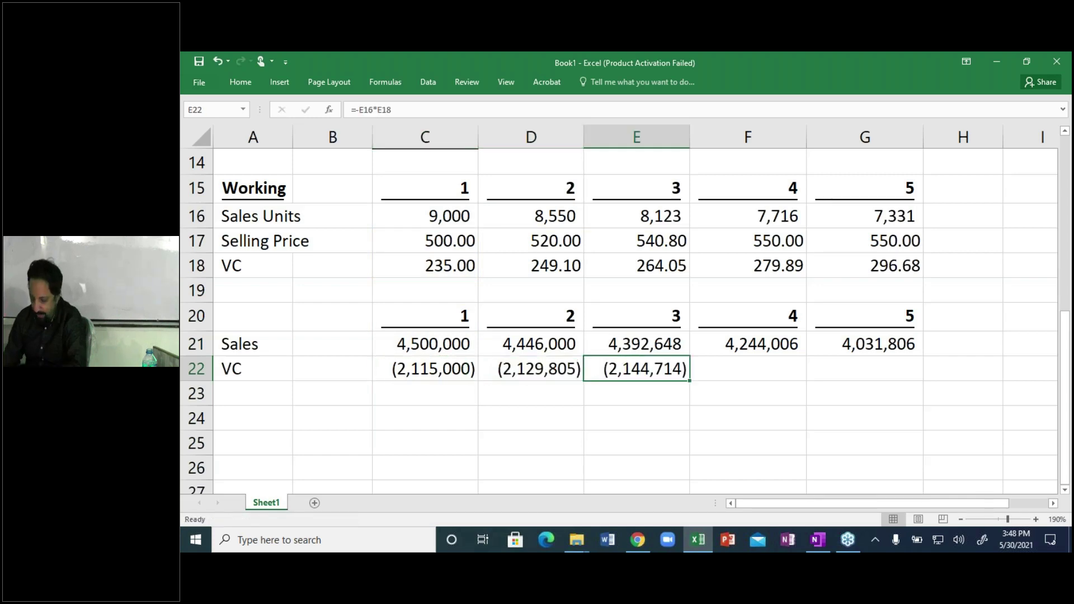
Check the formula in E22 and copy it into F22:G22 for years 4 and 5.
{"action": "key", "text": "F2"}
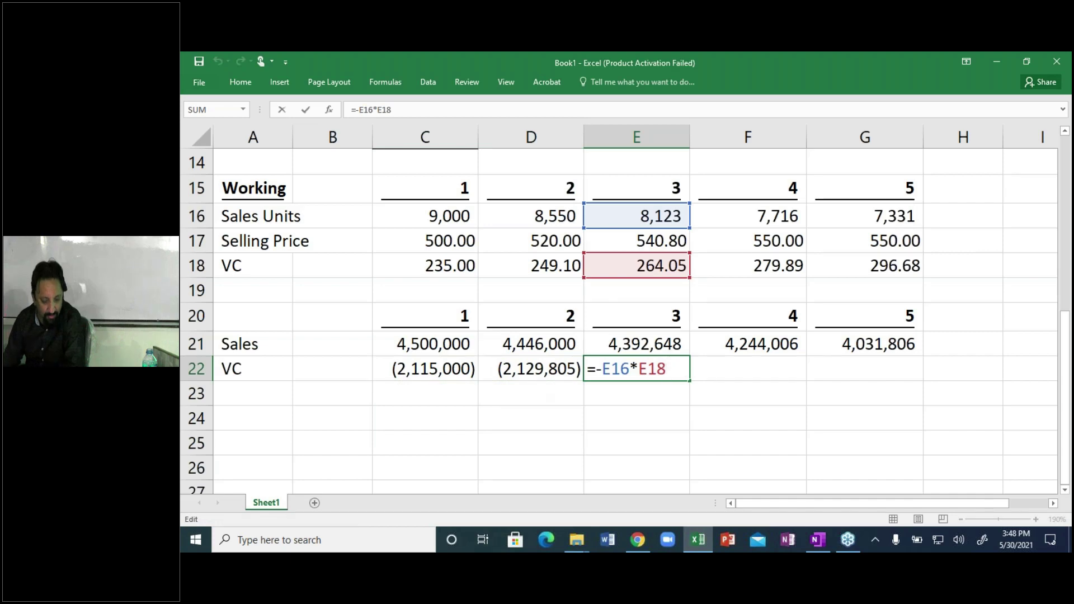
{"action": "key", "text": "Escape"}
{"action": "key", "text": "ctrl+c"}
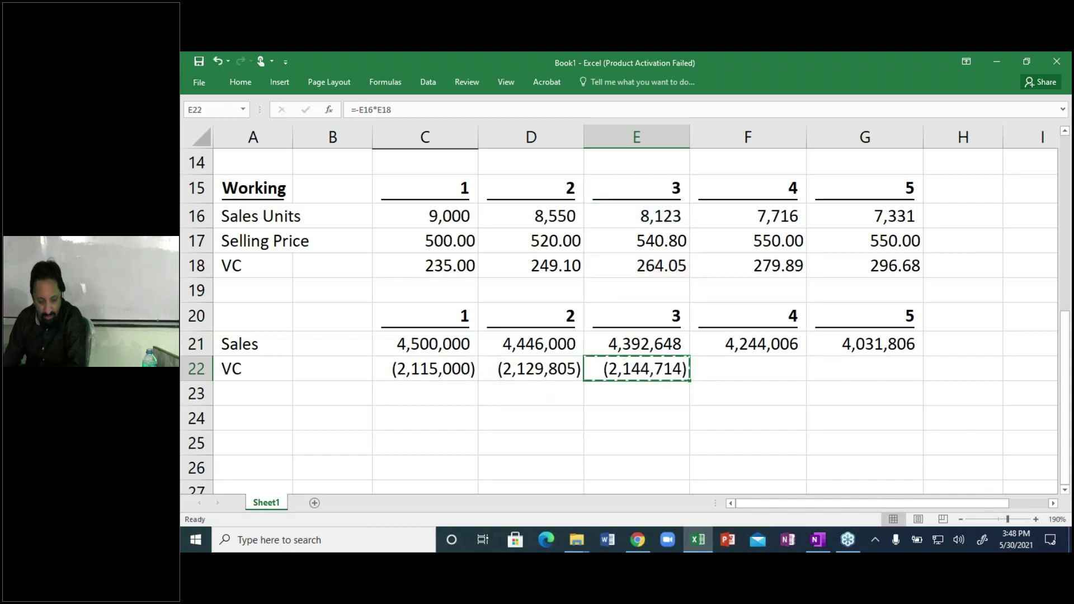
{"action": "key", "text": "Right"}
{"action": "key", "text": "shift+Right"}
{"action": "key", "text": "Return"}
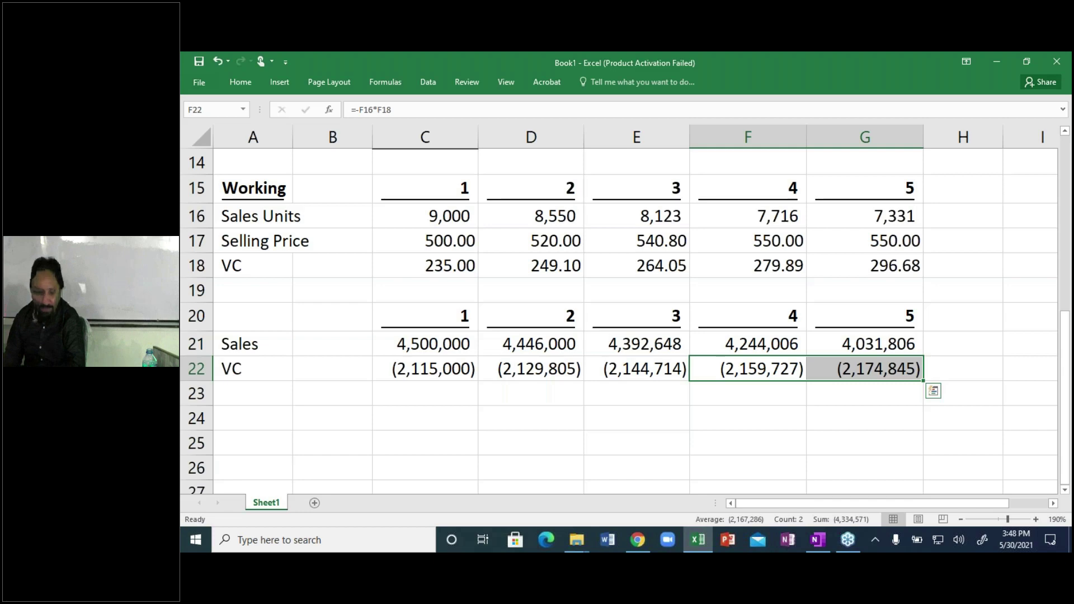
{"action": "key", "text": "ctrl+c"}
{"action": "key", "text": "Escape"}
{"action": "left_click", "coordinate": [332, 443]}
{"action": "left_click", "coordinate": [333, 394]}
Switch to OneNote and handwrite the fixed production cost 1,750,000 beside the cost per unit table.
{"action": "key", "text": "alt+Tab"}
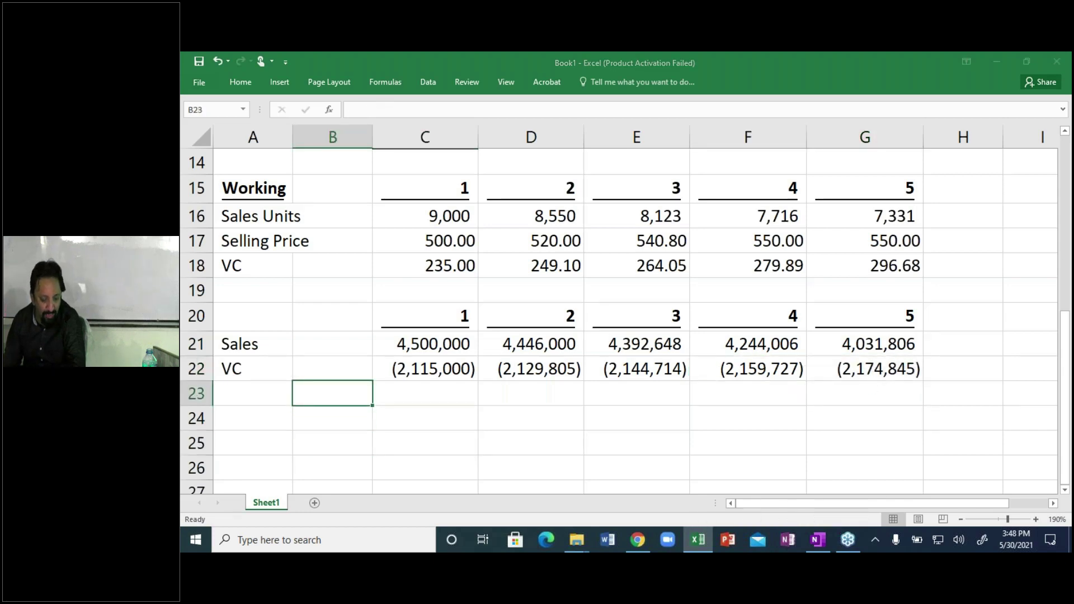
{"action": "scroll", "coordinate": [484, 147], "scroll_direction": "down", "scroll_amount": 10}
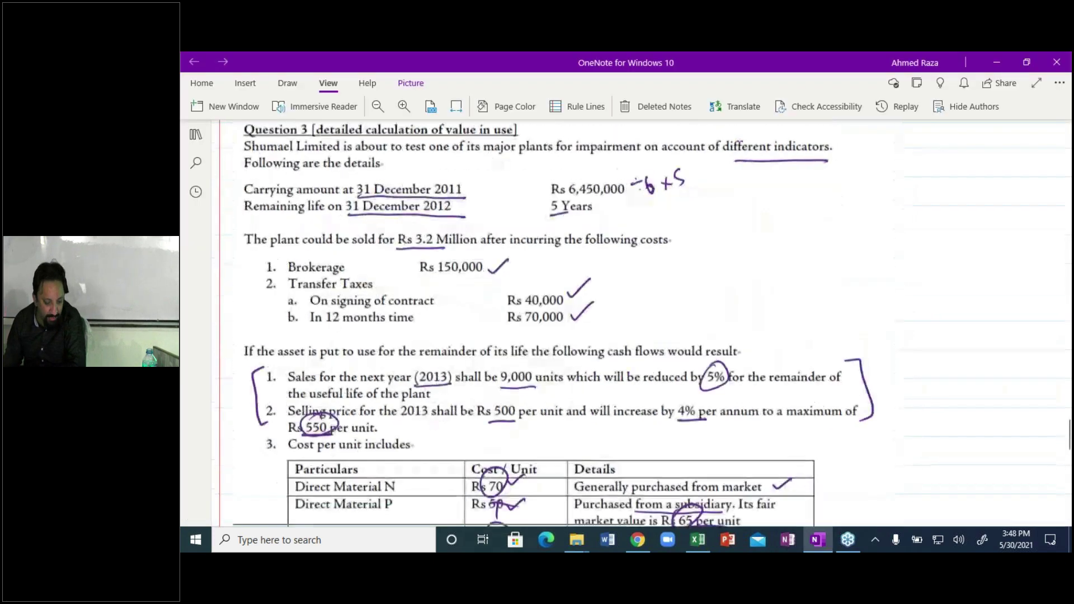
{"action": "scroll", "coordinate": [484, 147], "scroll_direction": "up", "scroll_amount": 2}
{"action": "scroll", "coordinate": [699, 412], "scroll_direction": "down", "scroll_amount": 3}
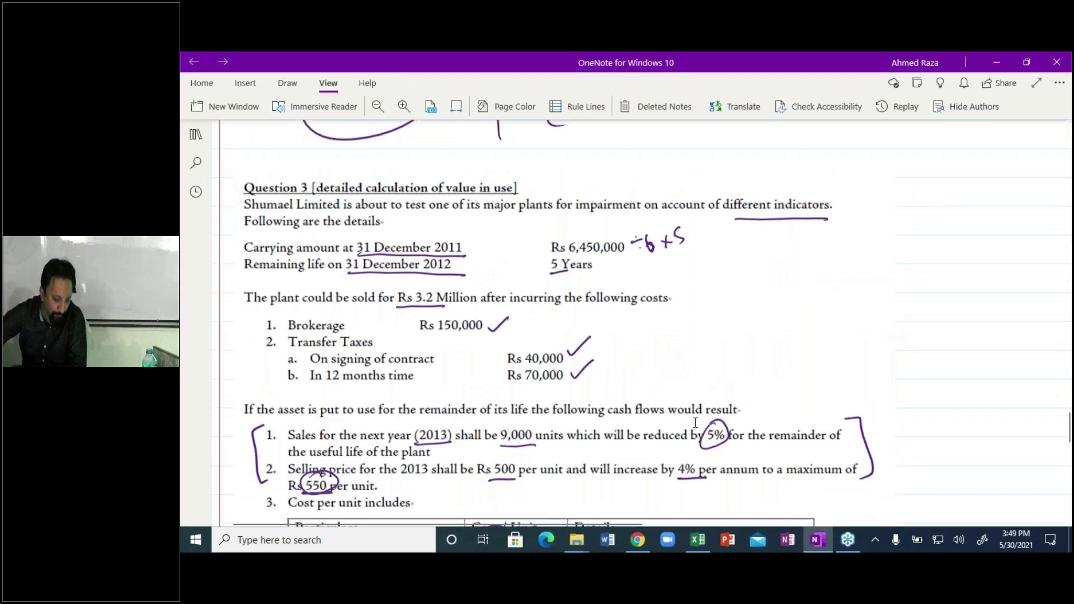
{"action": "mouse_move", "coordinate": [586, 529]}
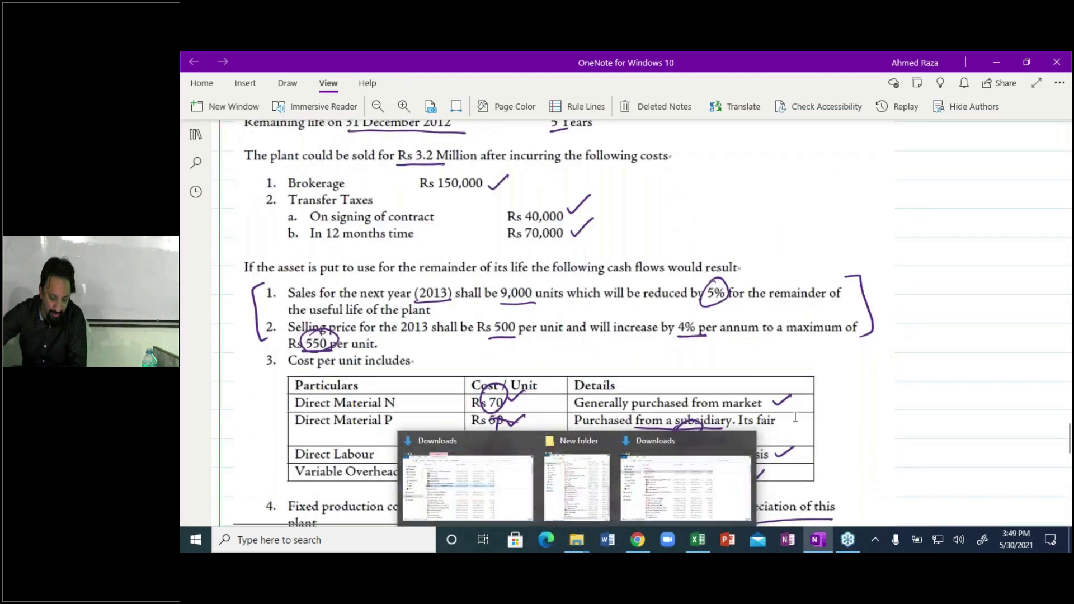
{"action": "scroll", "coordinate": [811, 392], "scroll_direction": "down", "scroll_amount": 3}
{"action": "left_click", "coordinate": [846, 401]}
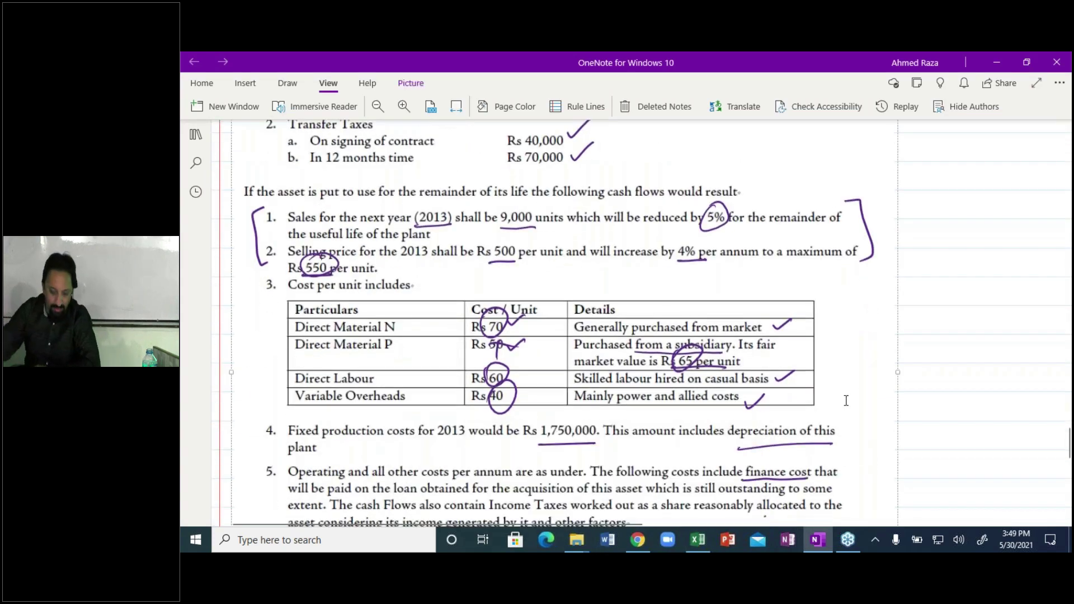
{"action": "mouse_move", "coordinate": [834, 338]}
{"action": "left_mouse_down"}
{"action": "mouse_move", "coordinate": [837, 353]}
{"action": "mouse_move", "coordinate": [871, 331]}
{"action": "mouse_move", "coordinate": [848, 358]}
{"action": "left_mouse_up"}
{"action": "left_click_drag", "start_coordinate": [876, 333], "coordinate": [902, 309]}
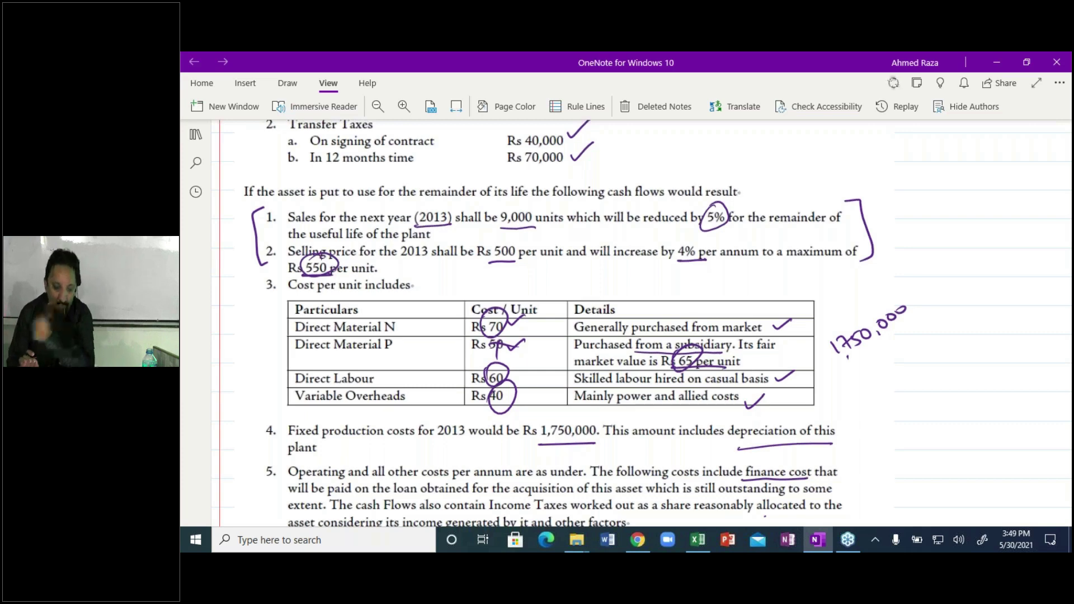
Beside the carrying amount, handwrite 6,450,000 over 6 and 1,075,000 labelled as annual depreciation.
{"action": "scroll", "coordinate": [845, 401], "scroll_direction": "up", "scroll_amount": 5}
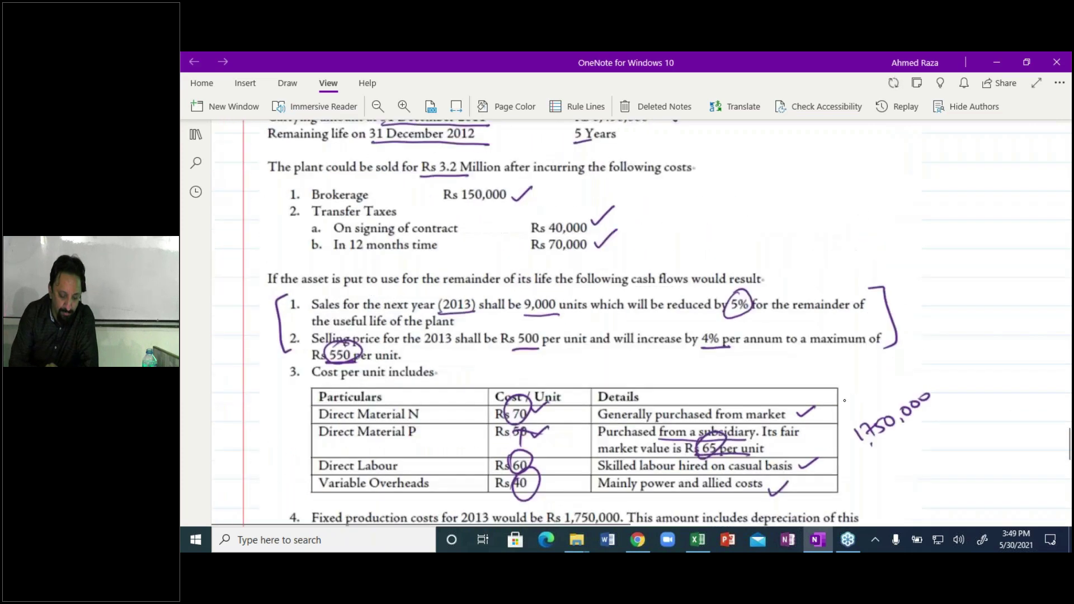
{"action": "scroll", "coordinate": [845, 400], "scroll_direction": "up", "scroll_amount": 2}
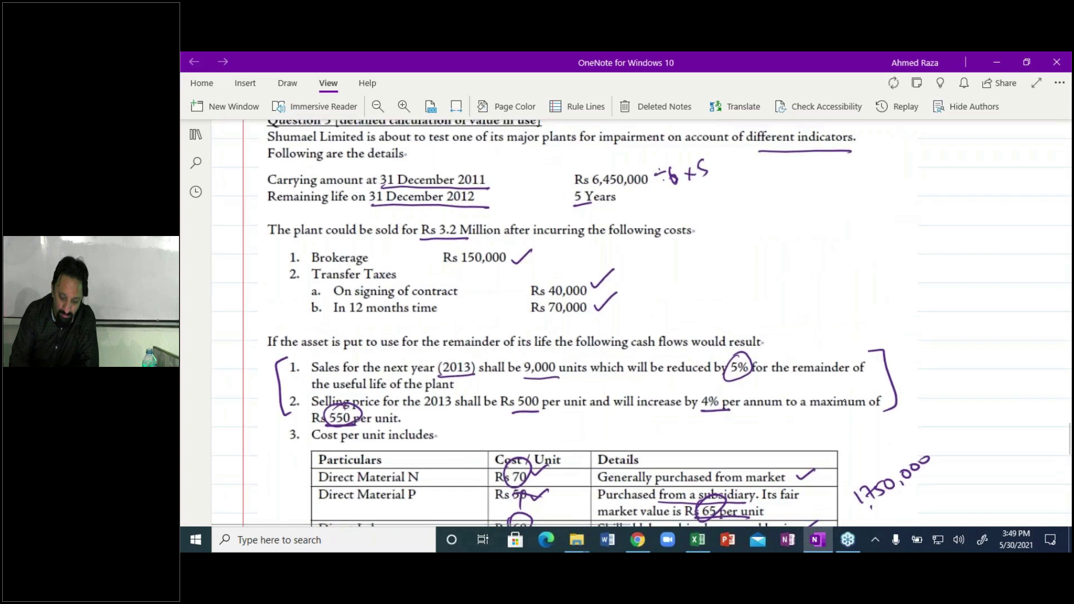
{"action": "scroll", "coordinate": [845, 400], "scroll_direction": "down", "scroll_amount": 2}
{"action": "mouse_move", "coordinate": [724, 170]}
{"action": "left_mouse_down"}
{"action": "mouse_move", "coordinate": [715, 187]}
{"action": "mouse_move", "coordinate": [784, 163]}
{"action": "left_mouse_up"}
{"action": "left_click_drag", "start_coordinate": [715, 207], "coordinate": [788, 163]}
{"action": "mouse_move", "coordinate": [762, 193]}
{"action": "left_mouse_down"}
{"action": "mouse_move", "coordinate": [757, 206]}
{"action": "mouse_move", "coordinate": [783, 230]}
{"action": "mouse_move", "coordinate": [813, 205]}
{"action": "left_mouse_up"}
{"action": "left_click_drag", "start_coordinate": [797, 205], "coordinate": [811, 222]}
{"action": "mouse_move", "coordinate": [816, 201]}
{"action": "left_mouse_down"}
{"action": "mouse_move", "coordinate": [820, 215]}
{"action": "mouse_move", "coordinate": [820, 193]}
{"action": "mouse_move", "coordinate": [854, 180]}
{"action": "left_mouse_up"}
{"action": "mouse_move", "coordinate": [828, 249]}
{"action": "left_mouse_down"}
{"action": "mouse_move", "coordinate": [863, 230]}
{"action": "mouse_move", "coordinate": [882, 199]}
{"action": "left_mouse_up"}
{"action": "left_click_drag", "start_coordinate": [886, 241], "coordinate": [905, 239]}
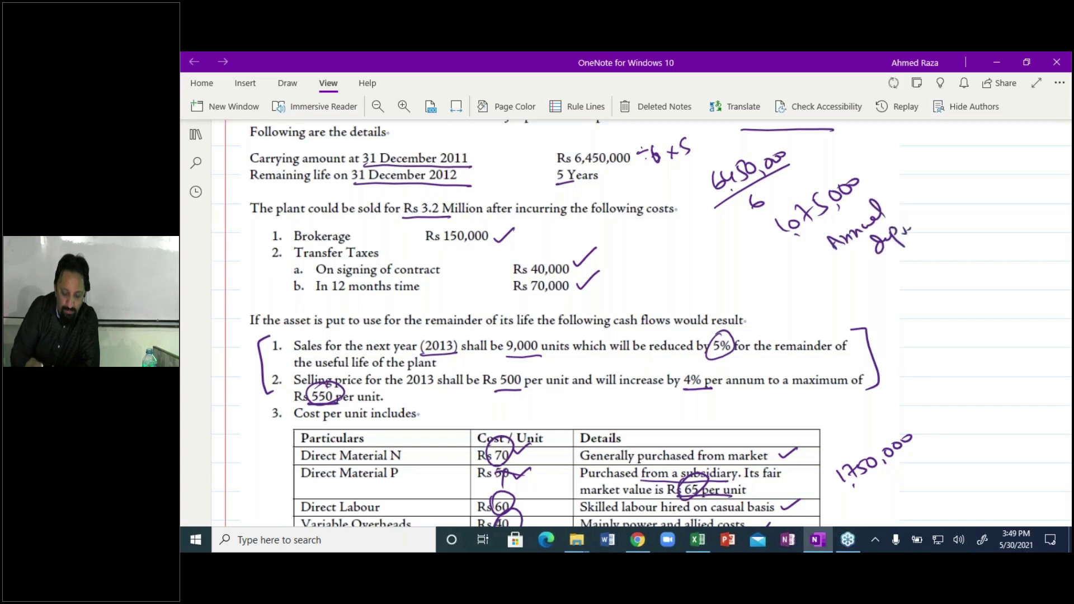
Handwrite (1,075,000) below 1,750,000, rule it off with 675,000 double-underlined, and switch back to Excel.
{"action": "scroll", "coordinate": [845, 400], "scroll_direction": "down", "scroll_amount": 4}
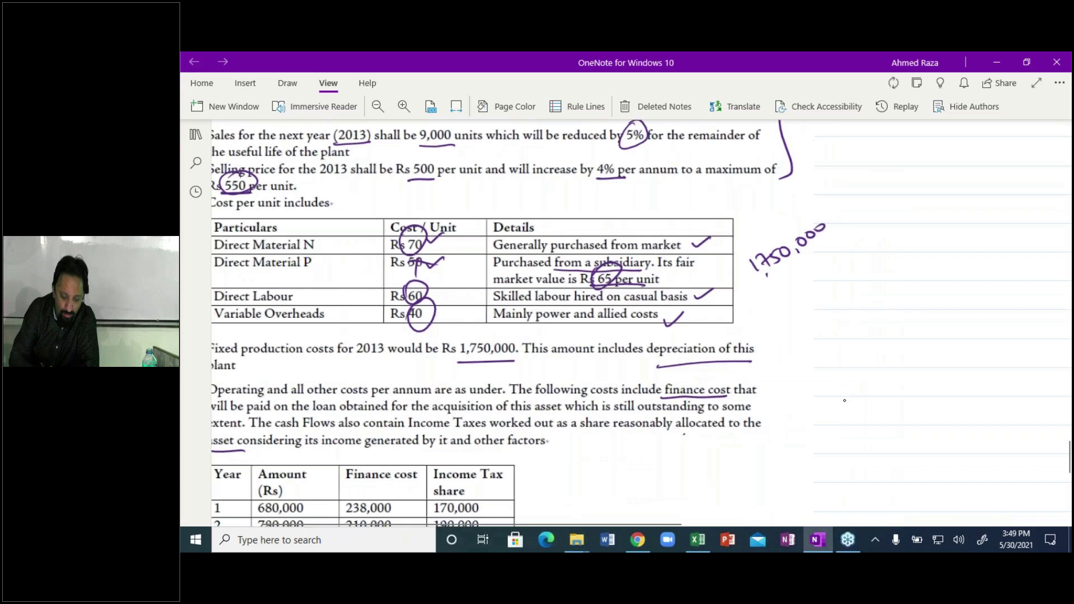
{"action": "left_click_drag", "start_coordinate": [774, 275], "coordinate": [767, 300]}
{"action": "mouse_move", "coordinate": [779, 280]}
{"action": "left_mouse_down"}
{"action": "mouse_move", "coordinate": [784, 292]}
{"action": "mouse_move", "coordinate": [806, 267]}
{"action": "left_mouse_up"}
{"action": "mouse_move", "coordinate": [810, 264]}
{"action": "left_mouse_down"}
{"action": "mouse_move", "coordinate": [821, 275]}
{"action": "mouse_move", "coordinate": [846, 242]}
{"action": "left_mouse_up"}
{"action": "mouse_move", "coordinate": [835, 227]}
{"action": "left_mouse_down"}
{"action": "mouse_move", "coordinate": [842, 263]}
{"action": "mouse_move", "coordinate": [784, 321]}
{"action": "left_mouse_up"}
{"action": "mouse_move", "coordinate": [835, 294]}
{"action": "left_mouse_down"}
{"action": "mouse_move", "coordinate": [827, 308]}
{"action": "mouse_move", "coordinate": [875, 275]}
{"action": "left_mouse_up"}
{"action": "left_click_drag", "start_coordinate": [883, 267], "coordinate": [892, 264]}
{"action": "left_click_drag", "start_coordinate": [879, 300], "coordinate": [864, 322]}
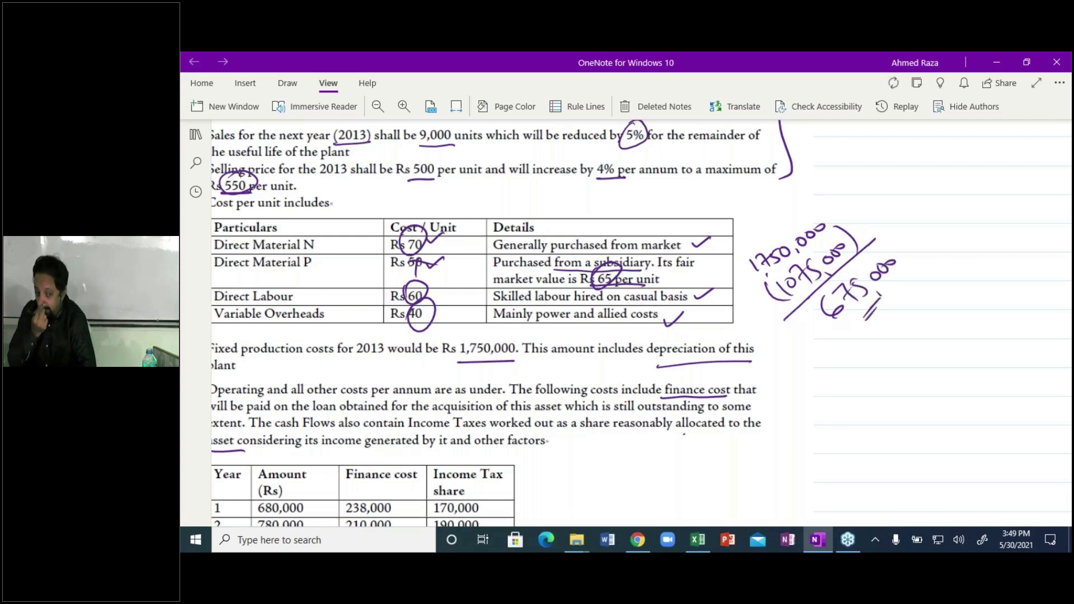
{"action": "key", "text": "alt+Tab"}
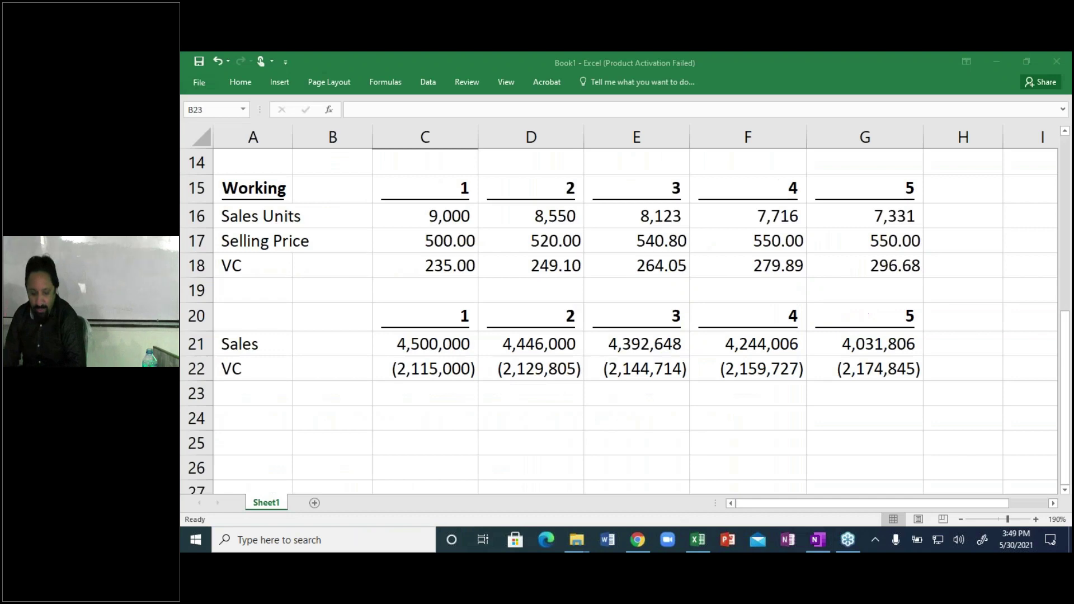
Label A23 "Fixed Cost" and enter -675000 as the year 1 amount in C23.
{"action": "left_click", "coordinate": [333, 394]}
{"action": "left_click", "coordinate": [253, 393]}
{"action": "type", "text": "Fixed Cost"}
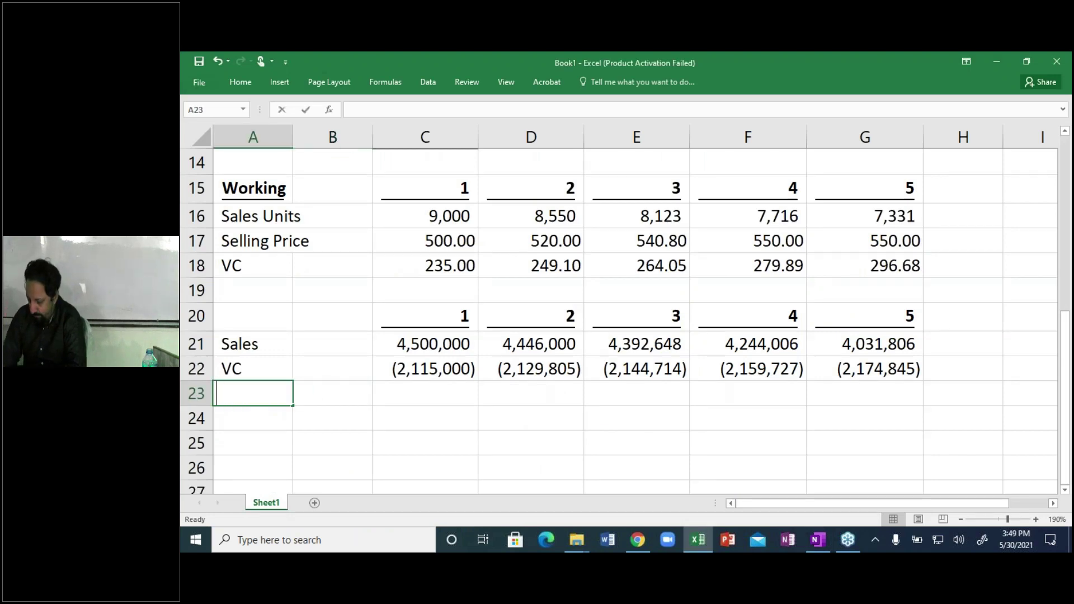
{"action": "key", "text": "Tab"}
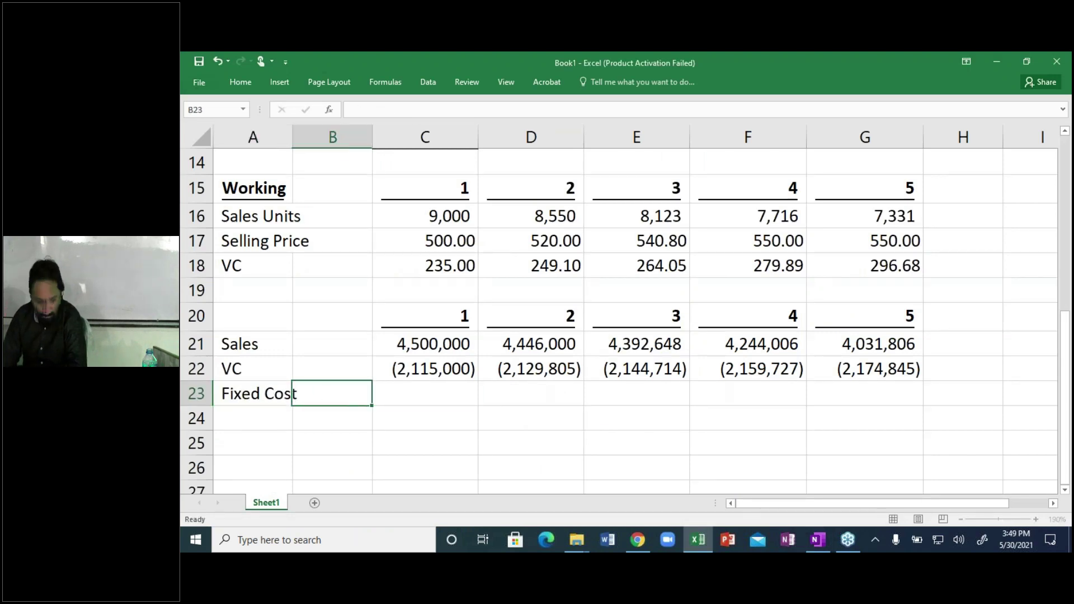
{"action": "key", "text": "Tab"}
{"action": "type", "text": "-675000"}
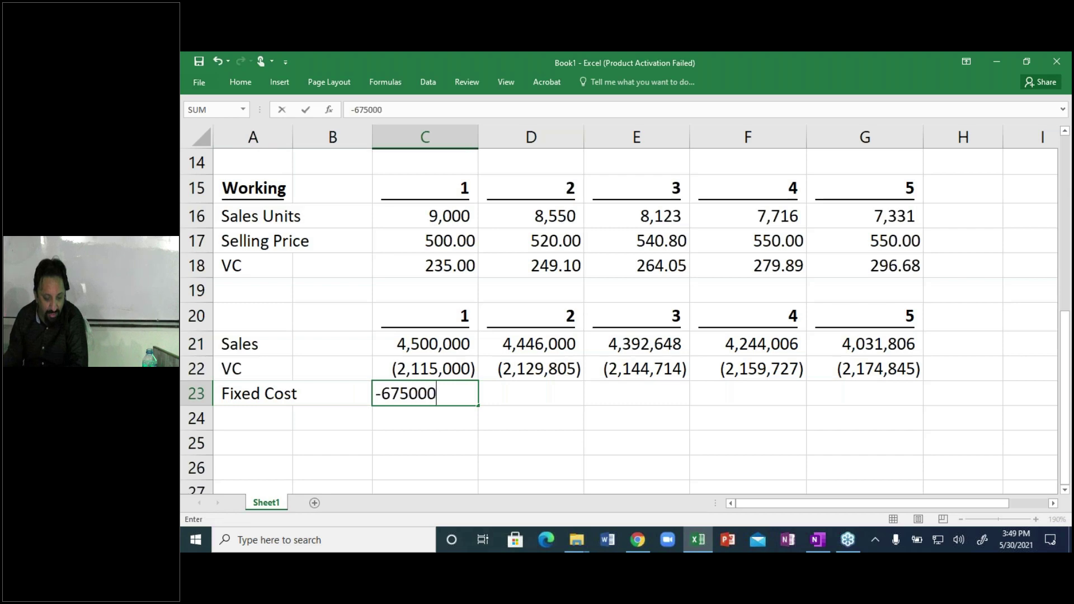
Calculate the year 2 fixed cost in D23 as the year 1 amount times 1.06 (+C23*1.06).
{"action": "key", "text": "Tab"}
{"action": "type", "text": "+"}
{"action": "key", "text": "Left"}
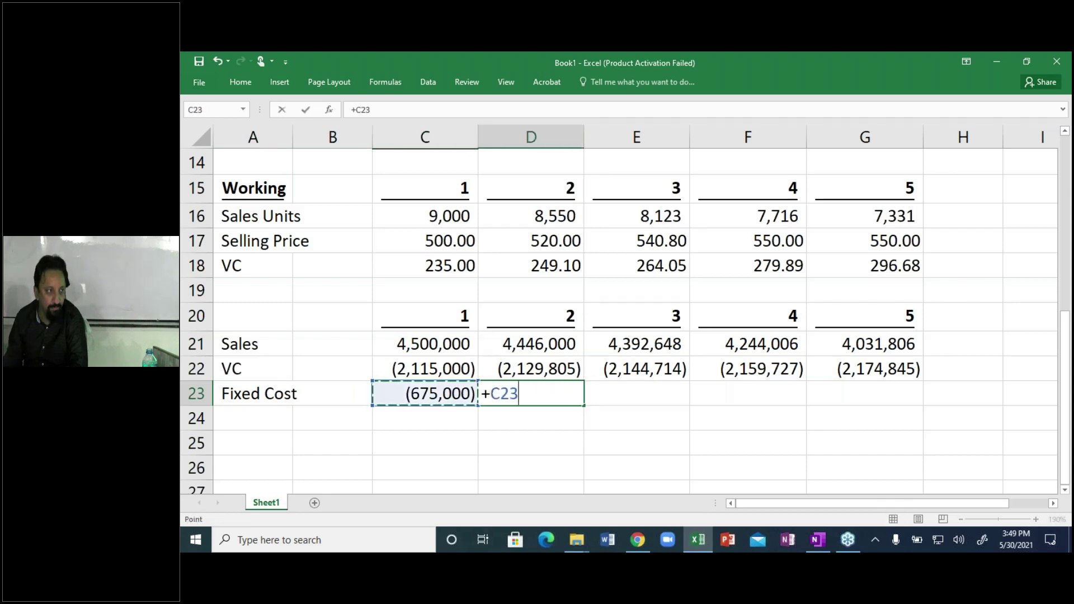
{"action": "type", "text": "*1.06"}
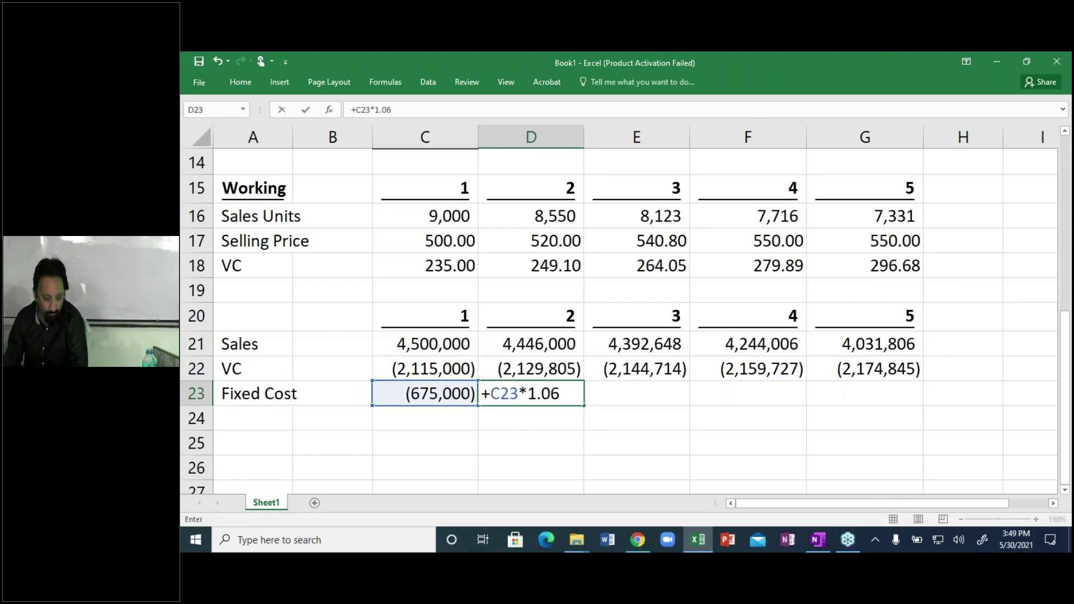
{"action": "key", "text": "ctrl+Return"}
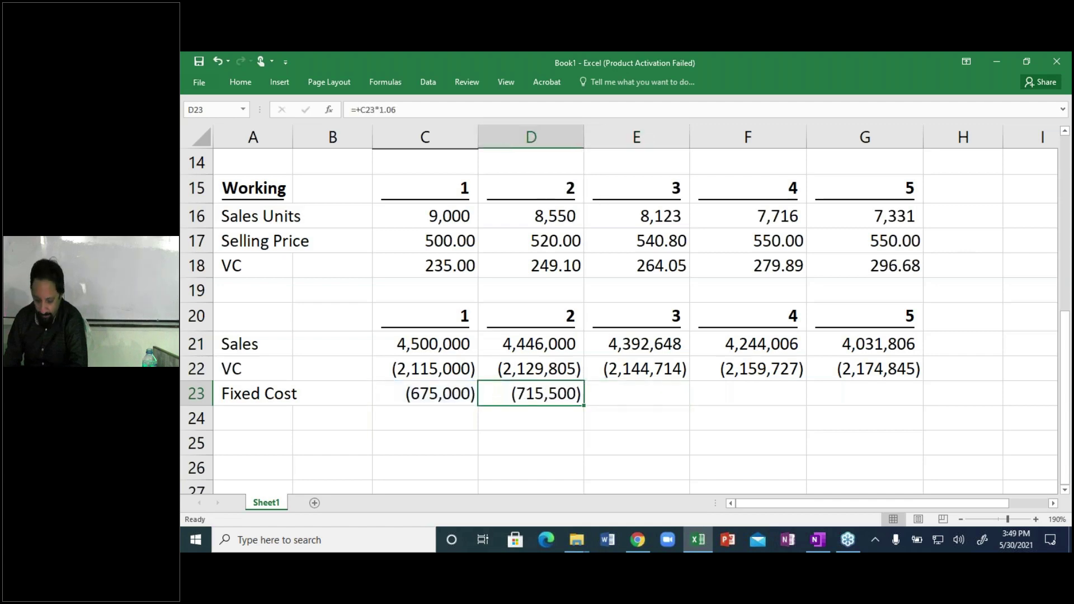
Copy the D23 fixed cost formula into E23:G23 for years 3 to 5.
{"action": "key", "text": "ctrl+c"}
{"action": "key", "text": "Right"}
{"action": "key", "text": "shift+Right"}
{"action": "key", "text": "shift+Right"}
{"action": "key", "text": "ctrl+v"}
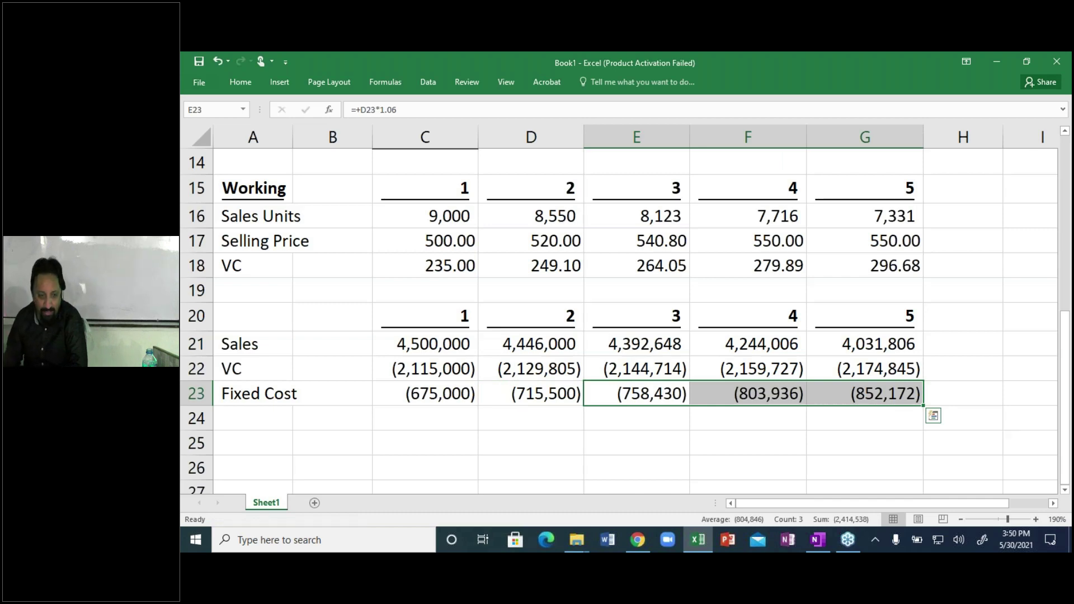
Label the row below the fixed costs "Operating Cost" in A24.
{"action": "key", "text": "Down"}
{"action": "key", "text": "Home"}
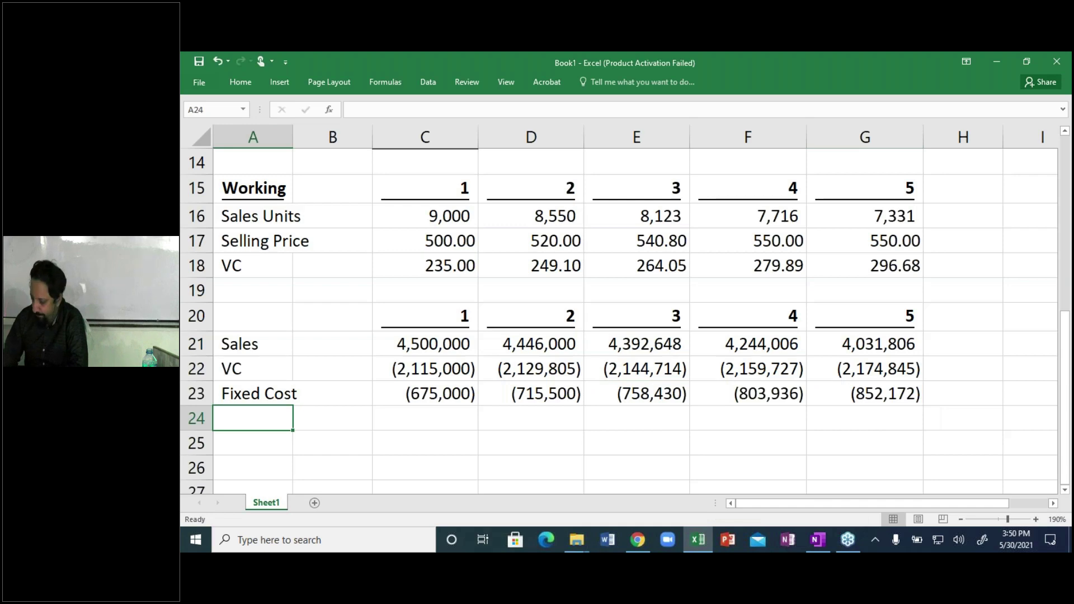
{"action": "type", "text": "Operating"}
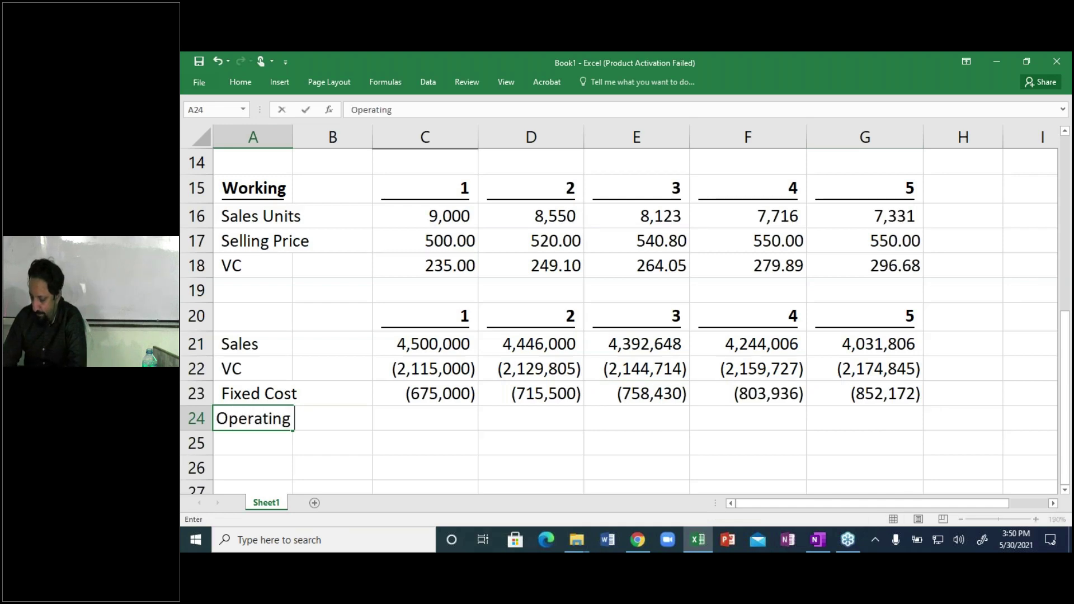
{"action": "type", "text": " Cost"}
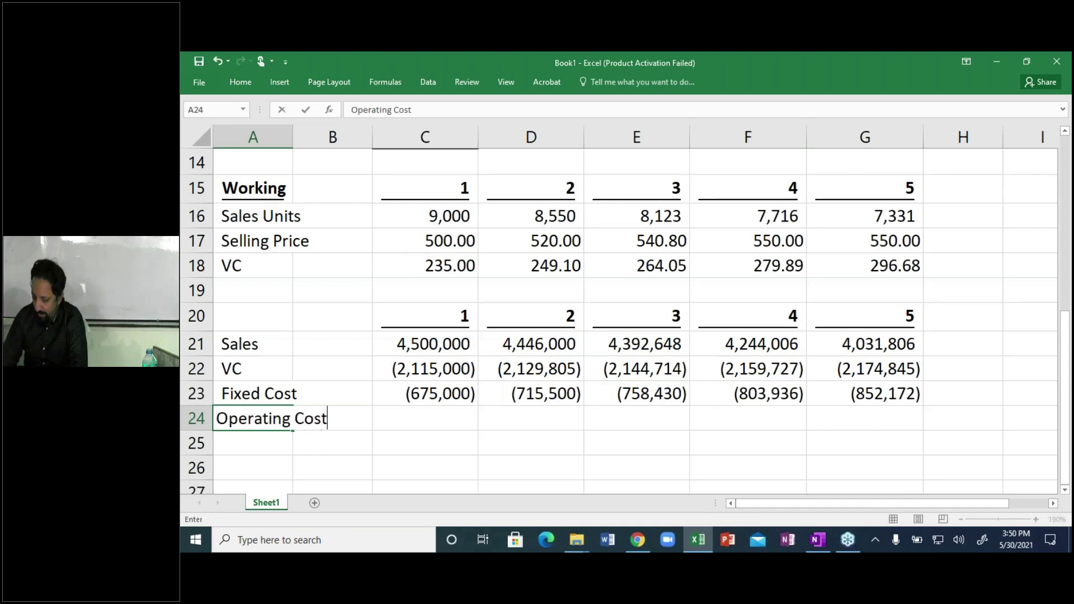
{"action": "key", "text": "ctrl+Return"}
{"action": "key", "text": "Right"}
{"action": "key", "text": "Right"}
Switch to OneNote and draw minus signs between the year 1 amount, finance cost and income tax share in the operating cost table.
{"action": "key", "text": "alt+Tab"}
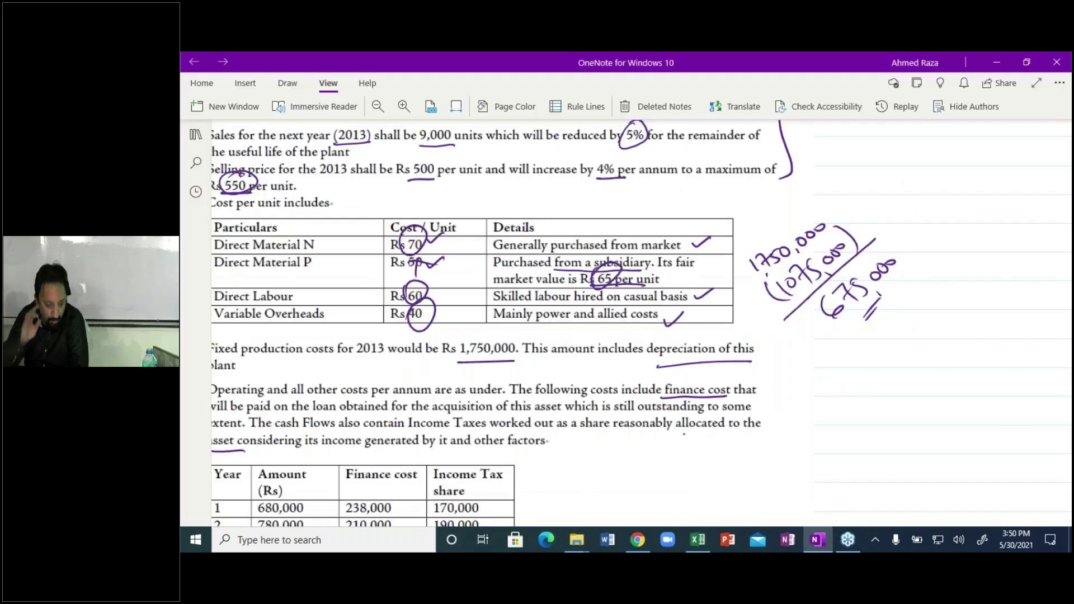
{"action": "scroll", "coordinate": [846, 404], "scroll_direction": "down", "scroll_amount": 3}
{"action": "right_click", "coordinate": [727, 223]}
{"action": "scroll", "coordinate": [848, 406], "scroll_direction": "down", "scroll_amount": 1}
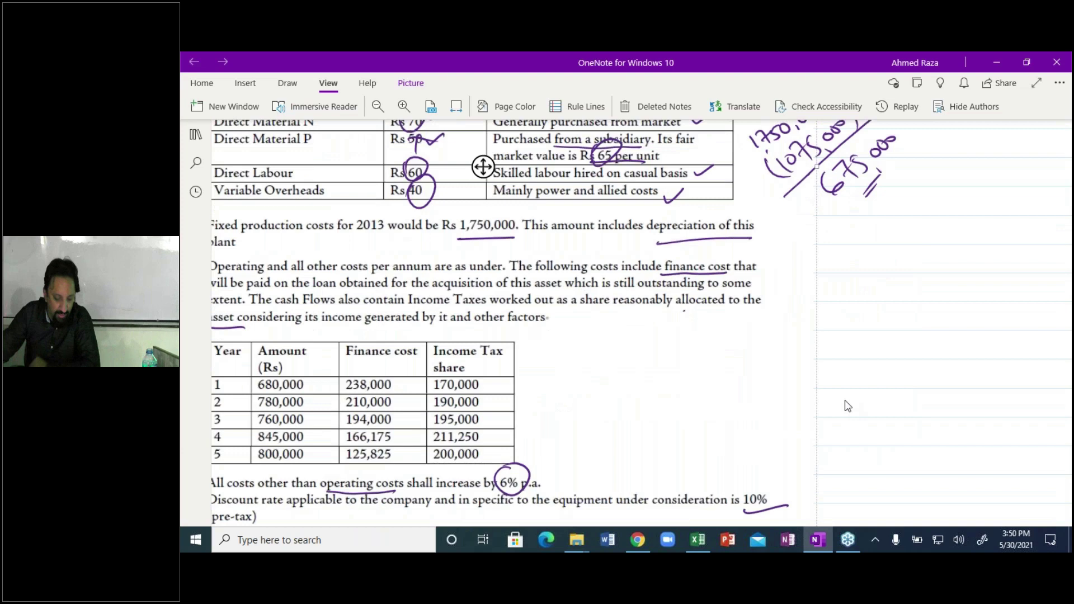
{"action": "left_click_drag", "start_coordinate": [322, 387], "coordinate": [335, 386]}
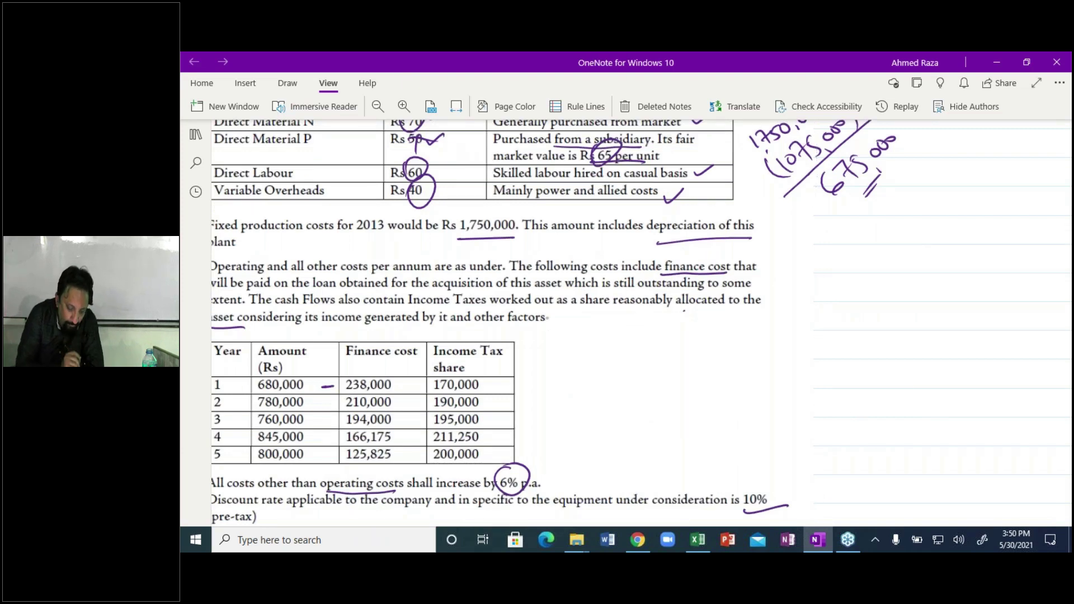
{"action": "left_click_drag", "start_coordinate": [412, 388], "coordinate": [422, 386]}
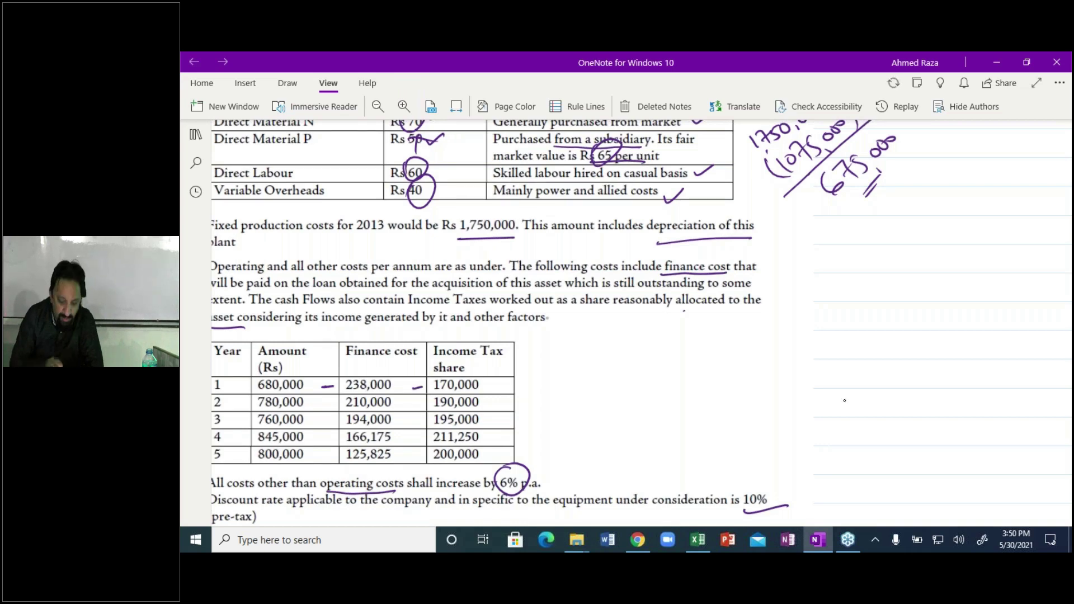
{"action": "scroll", "coordinate": [845, 400], "scroll_direction": "left", "scroll_amount": 2}
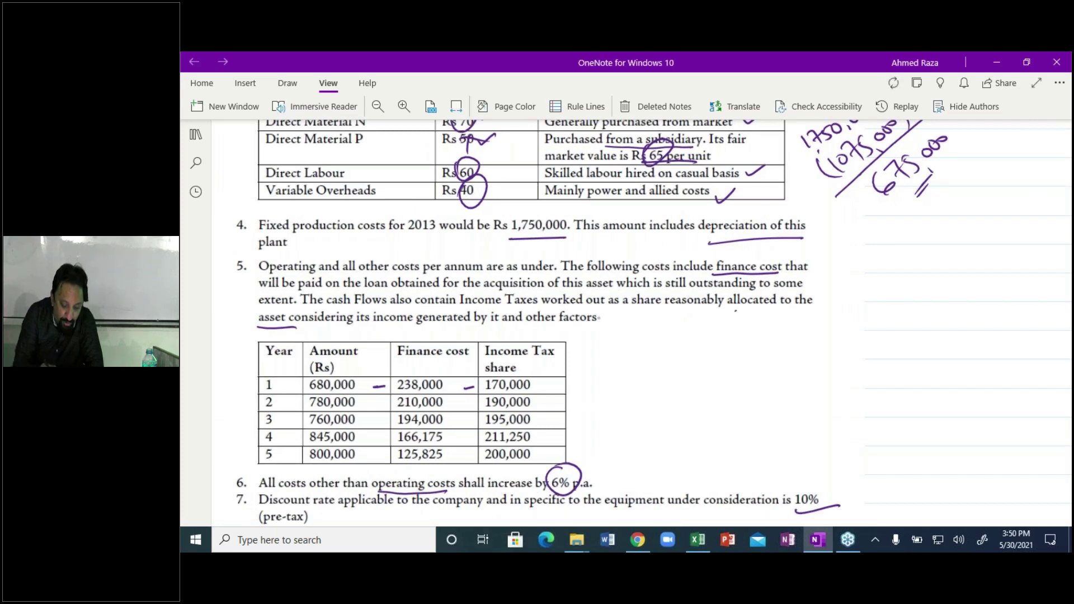
Circle "costs include" and underline "contain" in the note 5 text on operating costs.
{"action": "mouse_move", "coordinate": [697, 252]}
{"action": "left_mouse_down"}
{"action": "mouse_move", "coordinate": [683, 250]}
{"action": "mouse_move", "coordinate": [660, 281]}
{"action": "mouse_move", "coordinate": [694, 257]}
{"action": "left_mouse_up"}
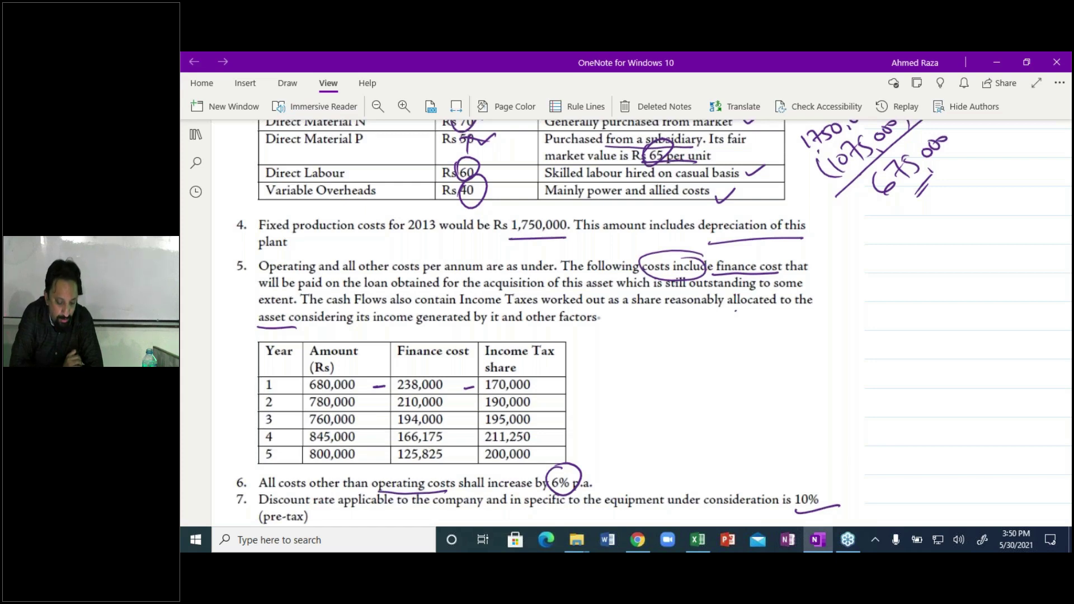
{"action": "left_click_drag", "start_coordinate": [416, 304], "coordinate": [461, 300]}
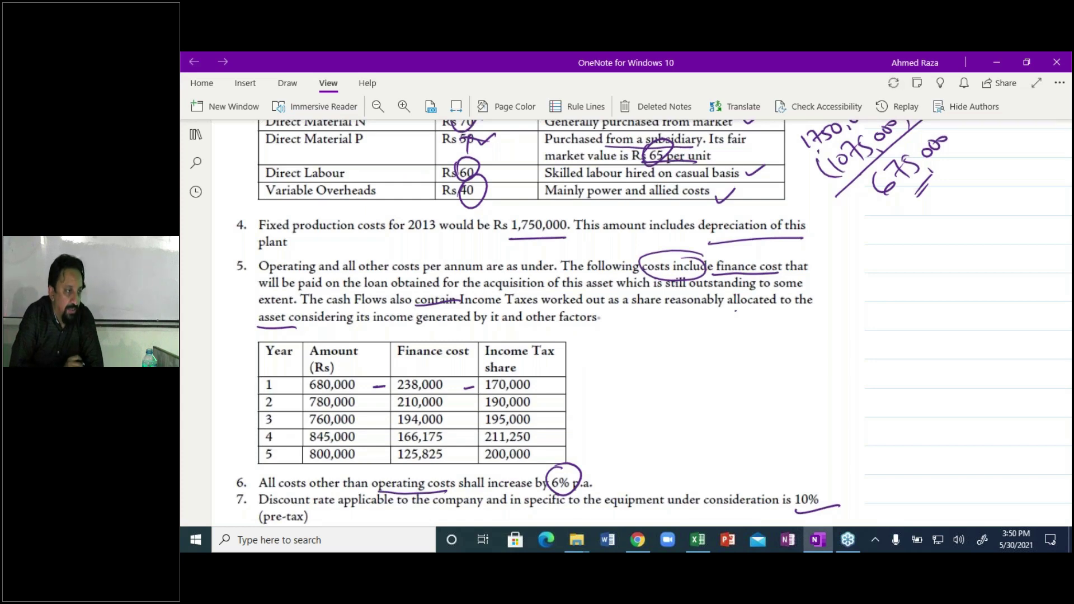
Circle the Amount column, draw arcs from it to the Finance cost and Income Tax headings, and add an equals sign after the year 1 row.
{"action": "mouse_move", "coordinate": [325, 339]}
{"action": "left_mouse_down"}
{"action": "mouse_move", "coordinate": [336, 339]}
{"action": "mouse_move", "coordinate": [291, 411]}
{"action": "mouse_move", "coordinate": [336, 336]}
{"action": "mouse_move", "coordinate": [304, 358]}
{"action": "mouse_move", "coordinate": [425, 337]}
{"action": "left_mouse_up"}
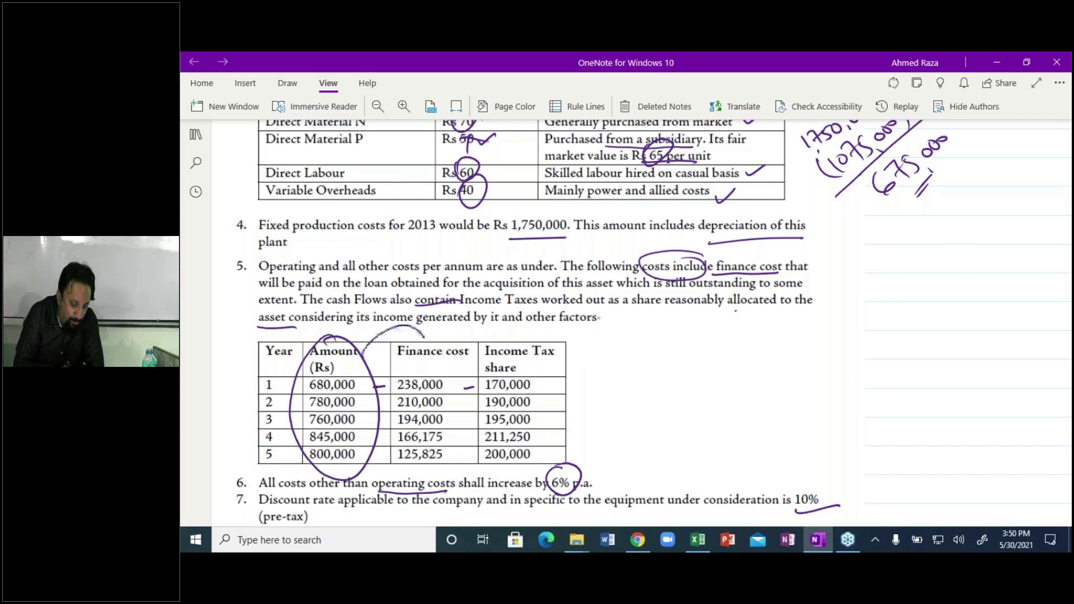
{"action": "left_click_drag", "start_coordinate": [364, 353], "coordinate": [512, 339]}
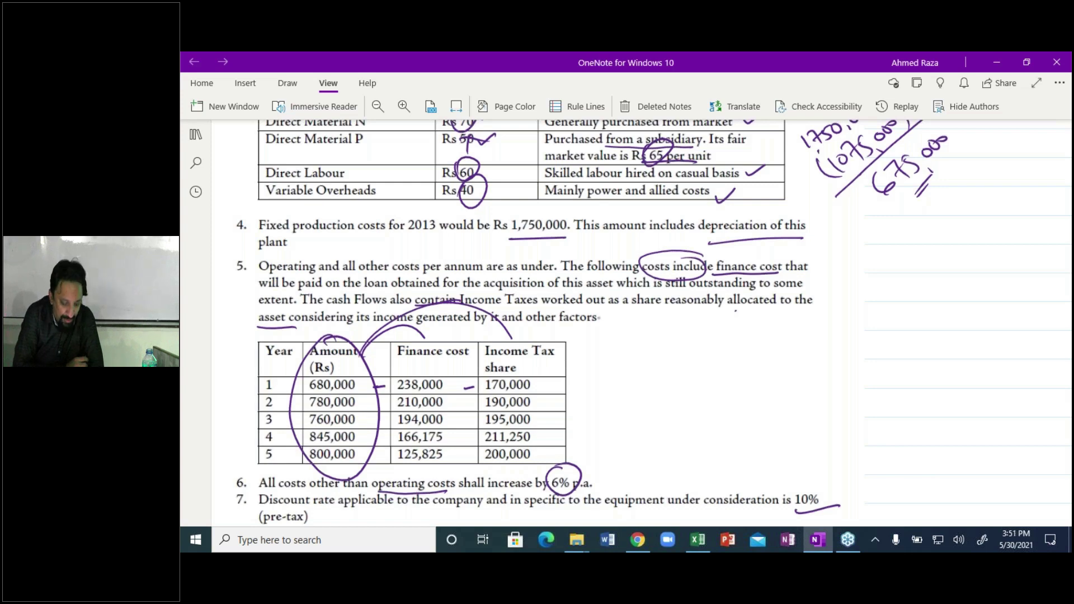
{"action": "left_click_drag", "start_coordinate": [473, 383], "coordinate": [481, 386]}
{"action": "left_click_drag", "start_coordinate": [567, 386], "coordinate": [571, 383]}
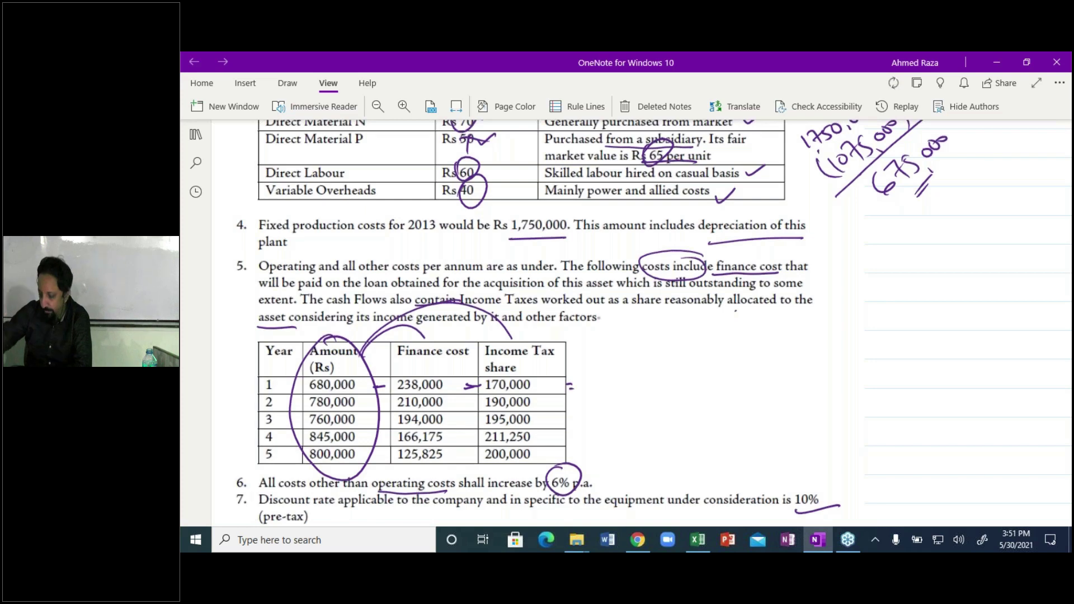
Switch back to Excel and enter the year 1 operating cost in C24 as -680000+238000+170000, consulting the OneNote table.
{"action": "key", "text": "alt+Tab"}
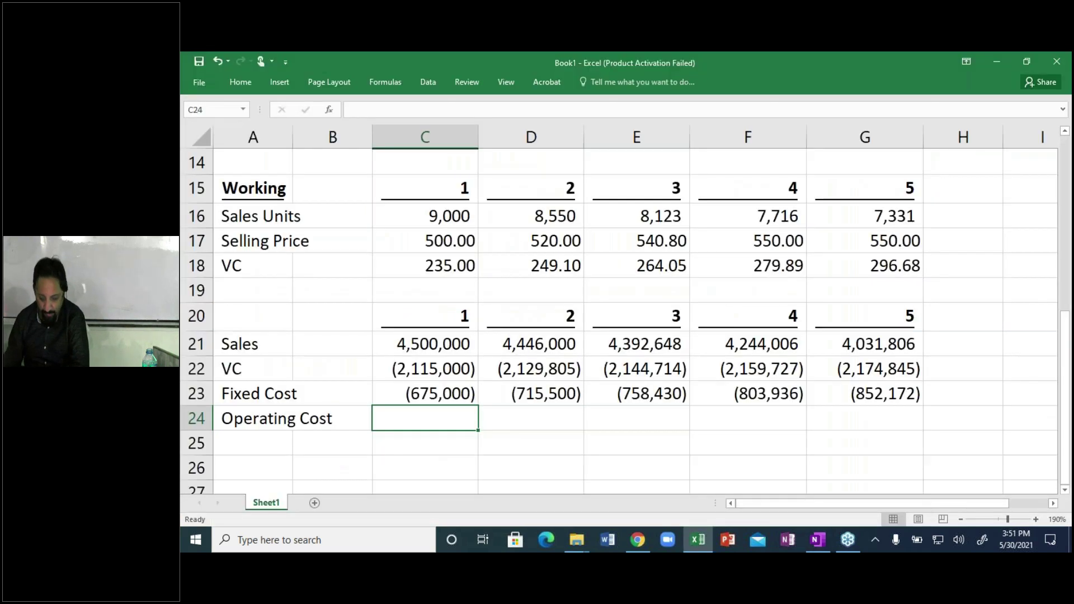
{"action": "type", "text": "-680000"}
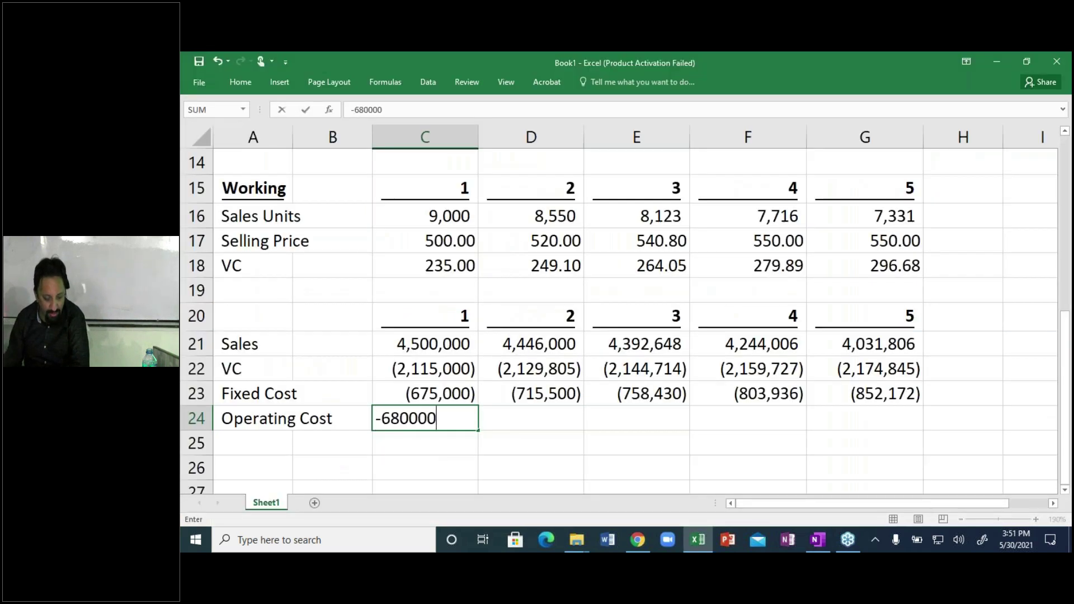
{"action": "type", "text": "+"}
{"action": "key", "text": "alt+Tab"}
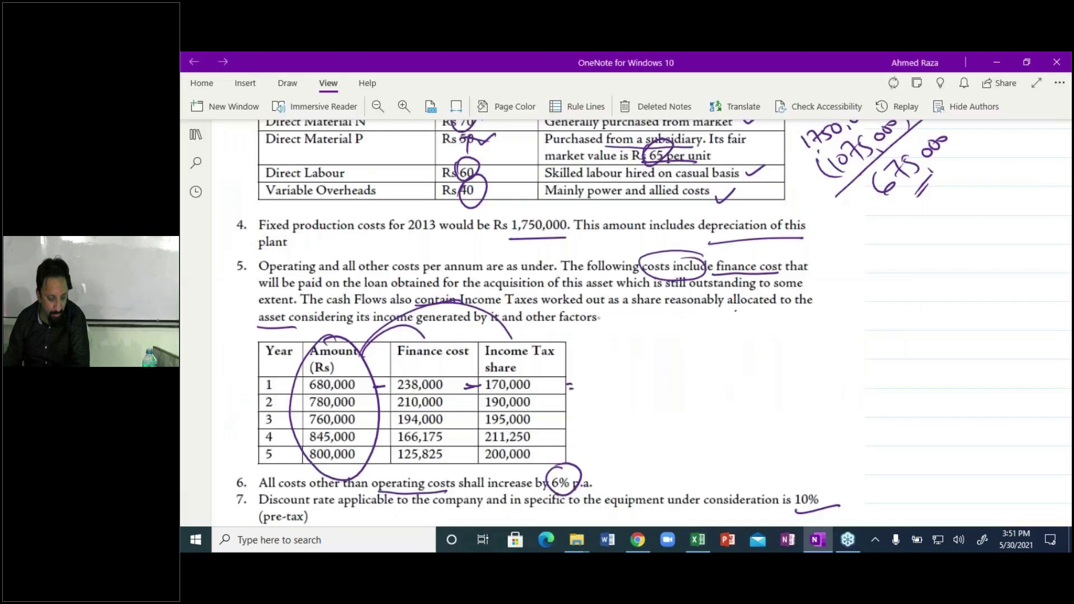
{"action": "key", "text": "alt+Tab"}
{"action": "type", "text": "238000+"}
{"action": "key", "text": "alt+Tab"}
{"action": "key", "text": "alt+Tab"}
{"action": "type", "text": "170000"}
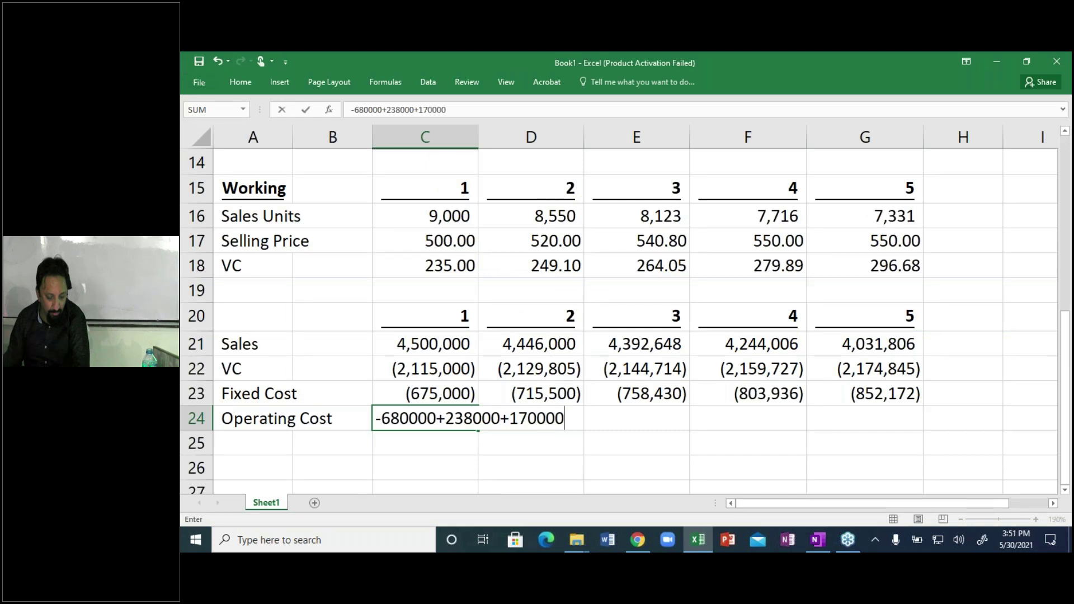
{"action": "key", "text": "Return"}
{"action": "key", "text": "Right"}
{"action": "key", "text": "Right"}
{"action": "key", "text": "Up"}
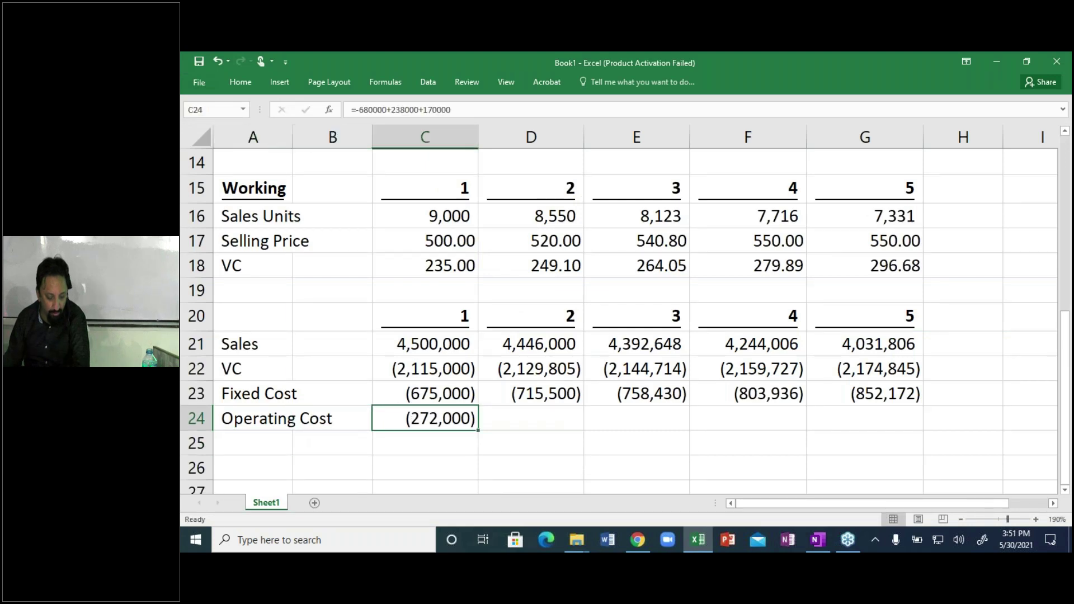
Check the year 2 row in OneNote and enter the operating cost in D24 as -780000+210000+190000.
{"action": "key", "text": "Right"}
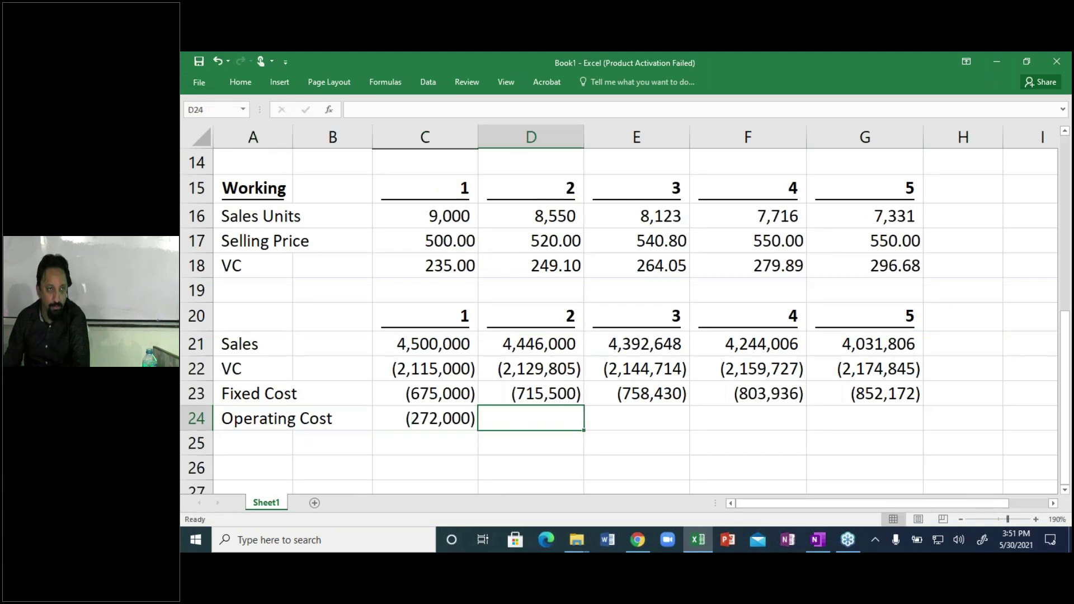
{"action": "key", "text": "alt+Tab"}
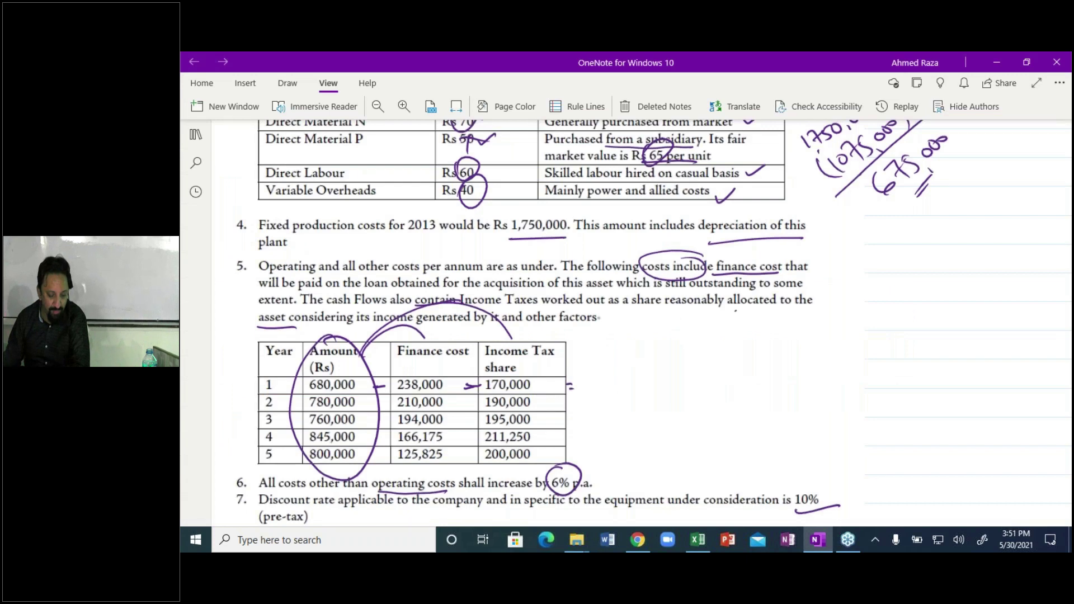
{"action": "key", "text": "alt+Tab"}
{"action": "type", "text": "-78"}
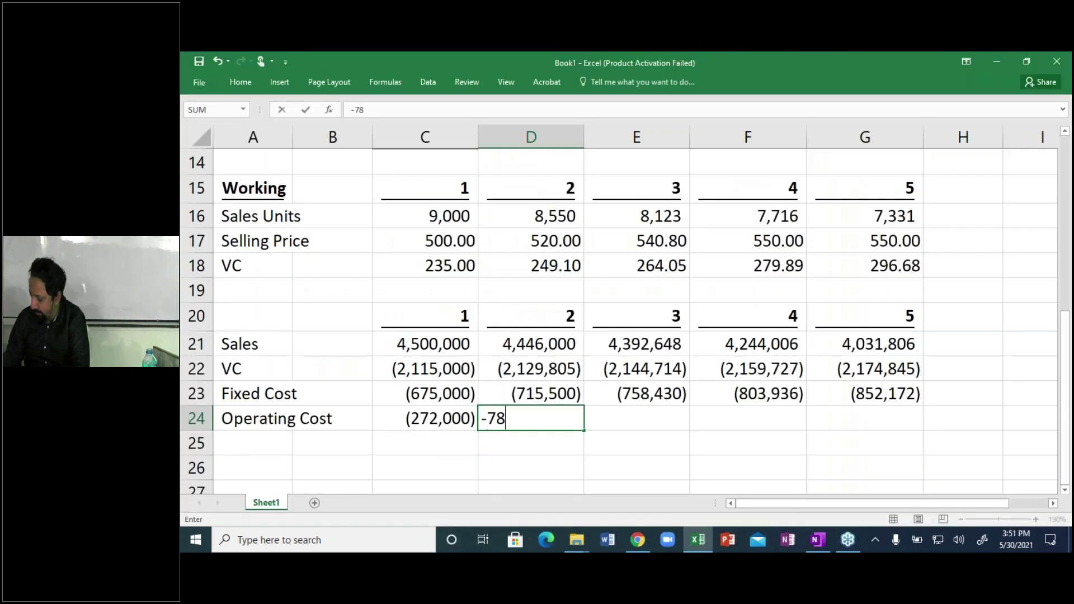
{"action": "type", "text": "0000+21000"}
{"action": "type", "text": "0+189"}
{"action": "type", "text": "00"}
{"action": "key", "text": "BackSpace"}
{"action": "key", "text": "BackSpace"}
{"action": "key", "text": "BackSpace"}
{"action": "key", "text": "BackSpace"}
{"action": "type", "text": "90000"}
{"action": "key", "text": "Tab"}
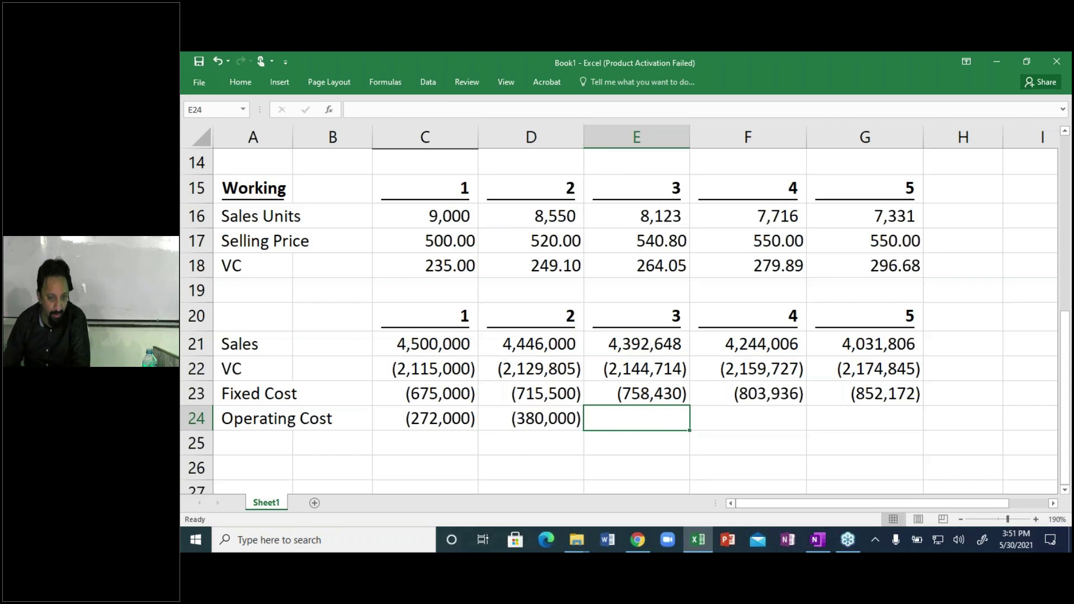
Check the year 3 row in OneNote and enter the operating cost in E24 as -760000+195000+194000.
{"action": "key", "text": "alt+Tab"}
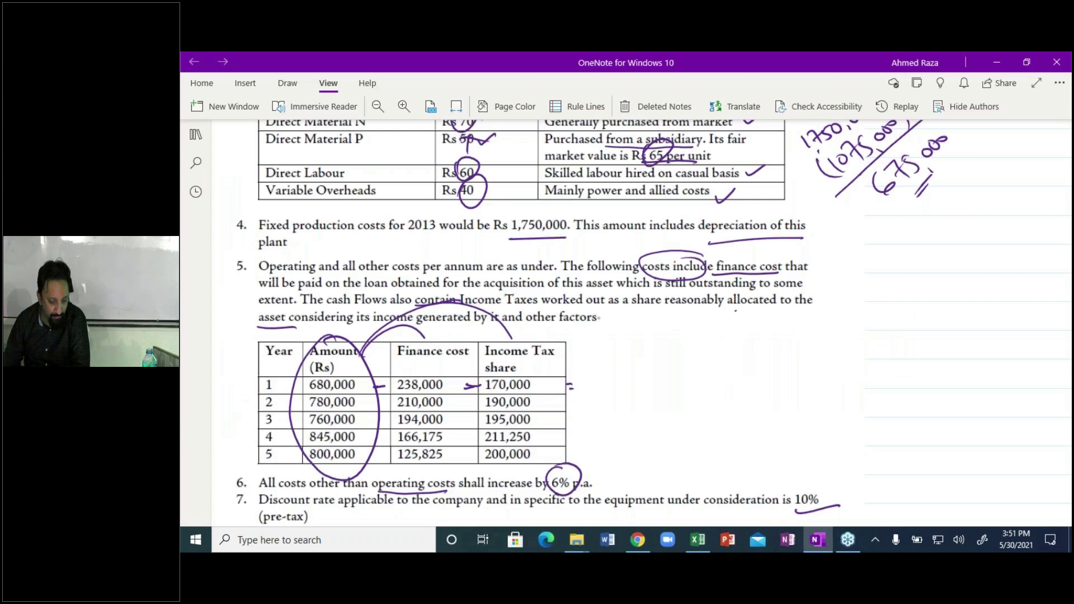
{"action": "key", "text": "alt+Tab"}
{"action": "type", "text": "-760"}
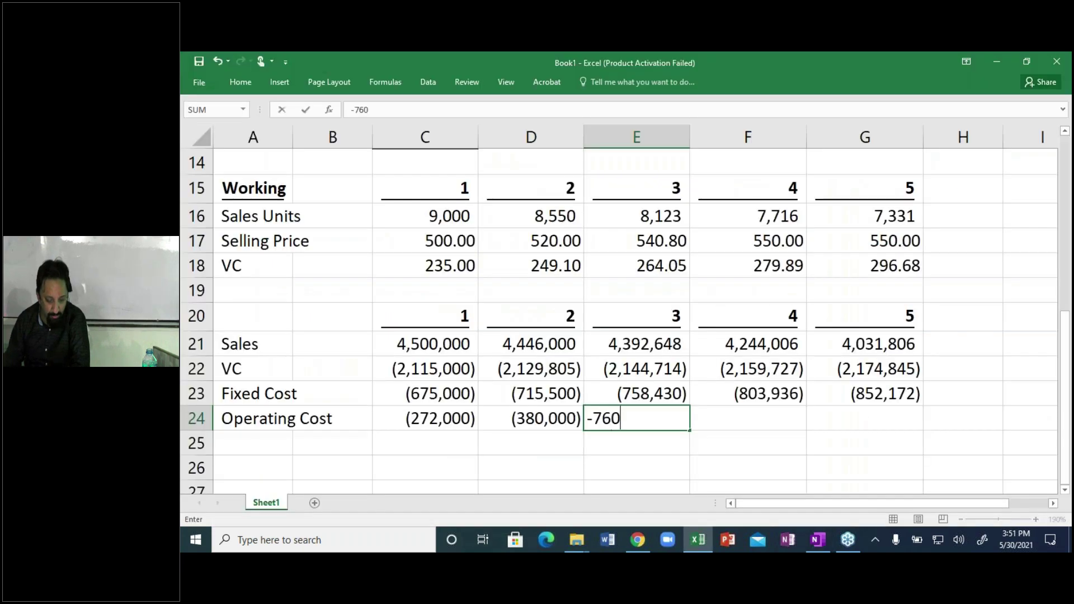
{"action": "type", "text": "000+"}
{"action": "key", "text": "alt+Tab"}
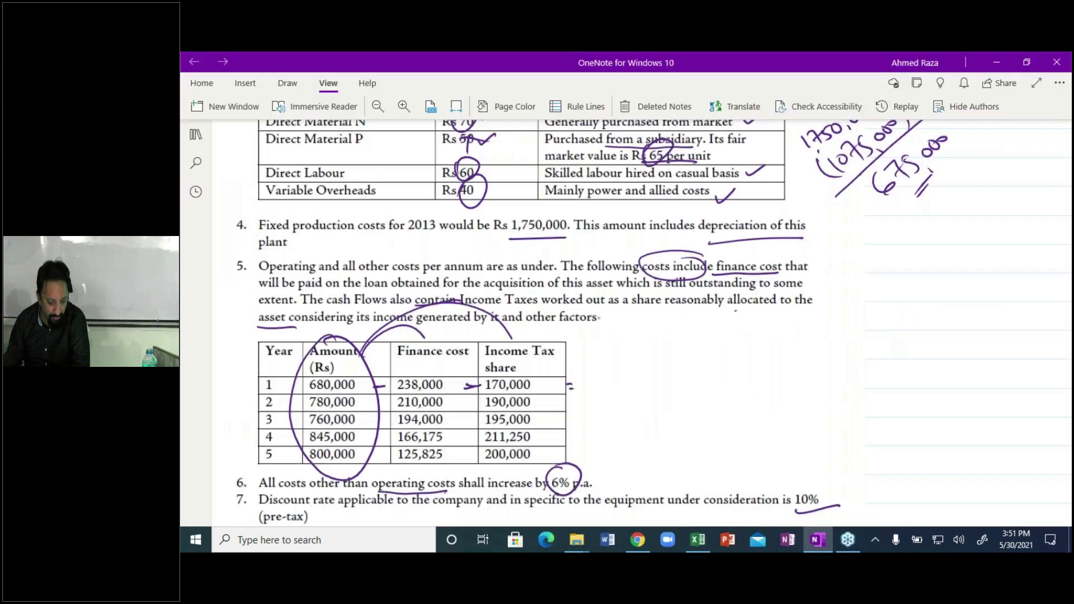
{"action": "key", "text": "alt+Tab"}
{"action": "type", "text": "195000-"}
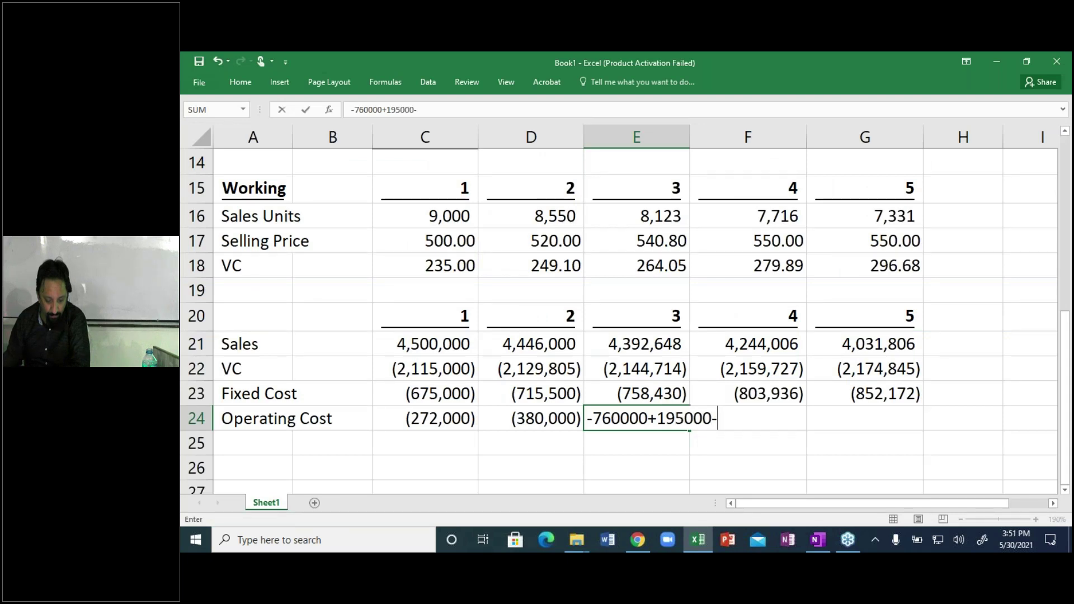
{"action": "type", "text": "+195"}
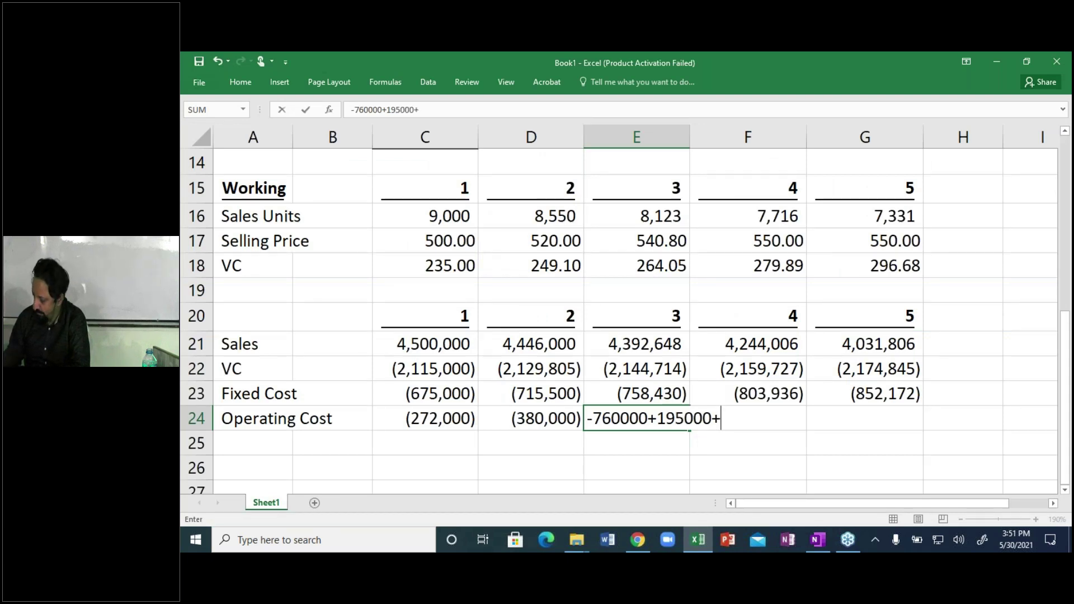
{"action": "key", "text": "BackSpace"}
{"action": "type", "text": "4000"}
{"action": "key", "text": "Return"}
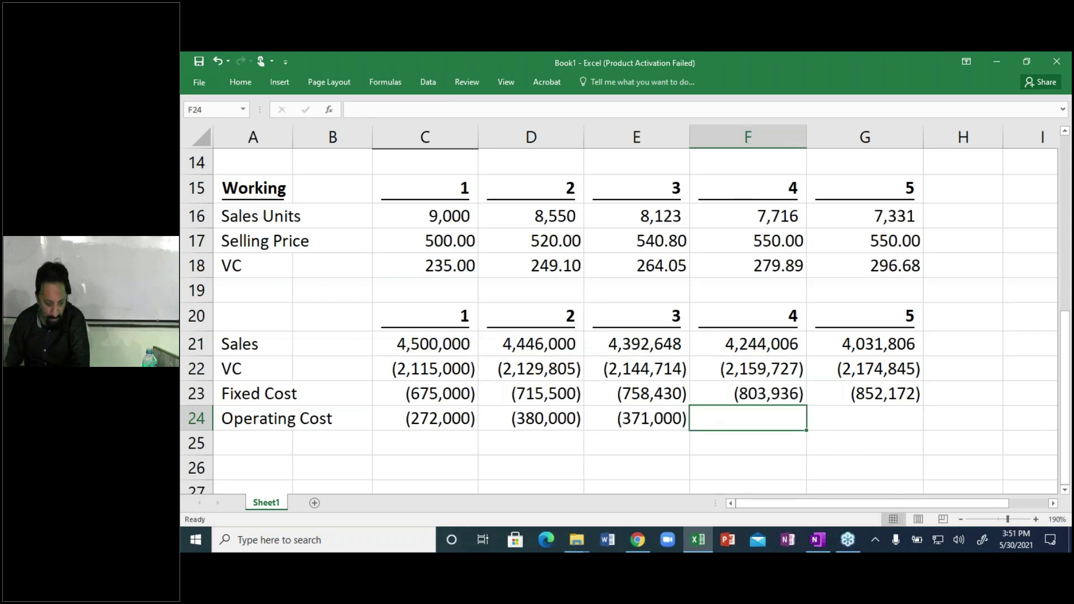
Check the year 4 row in OneNote and enter the operating cost in F24 as -845000+166175+211250.
{"action": "key", "text": "alt+Tab"}
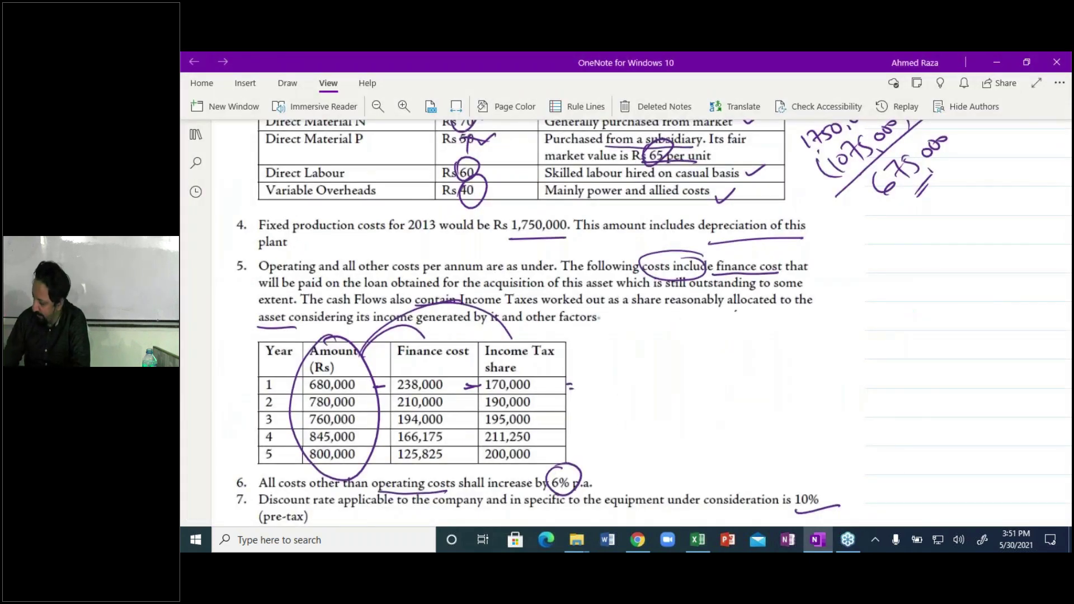
{"action": "key", "text": "alt+Tab"}
{"action": "type", "text": "-845000+"}
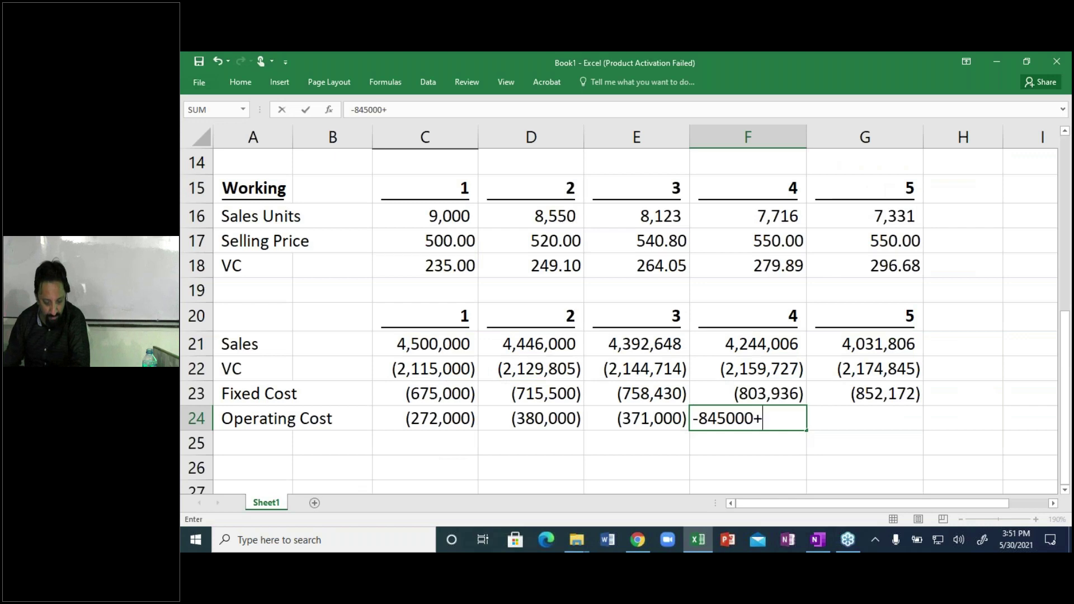
{"action": "key", "text": "alt+Tab"}
{"action": "key", "text": "alt+Tab"}
{"action": "type", "text": "166175+"}
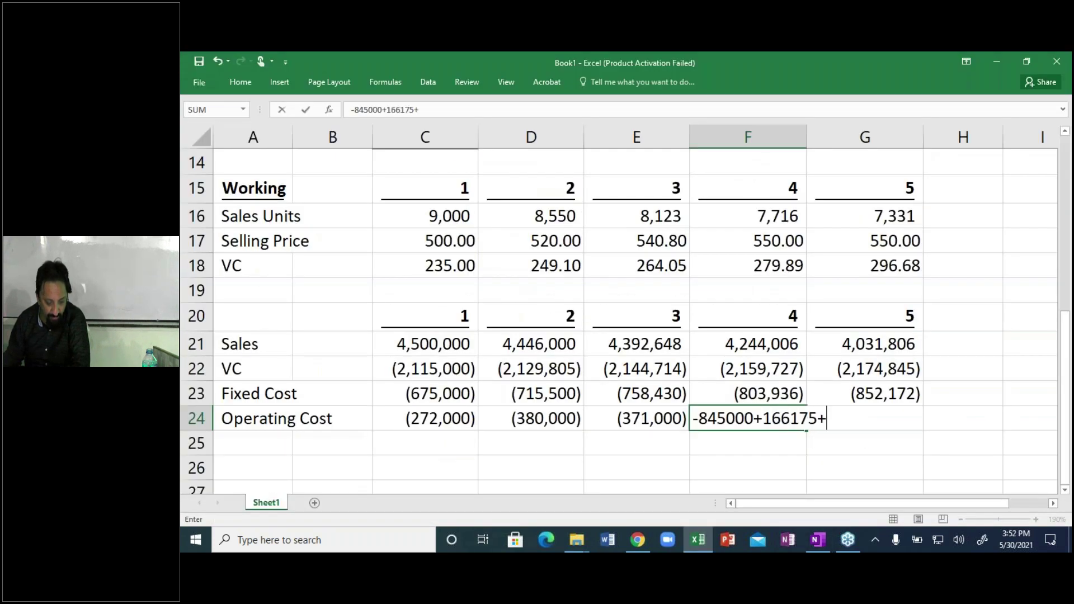
{"action": "key", "text": "alt+Tab"}
{"action": "key", "text": "alt+Tab"}
{"action": "type", "text": "21125"}
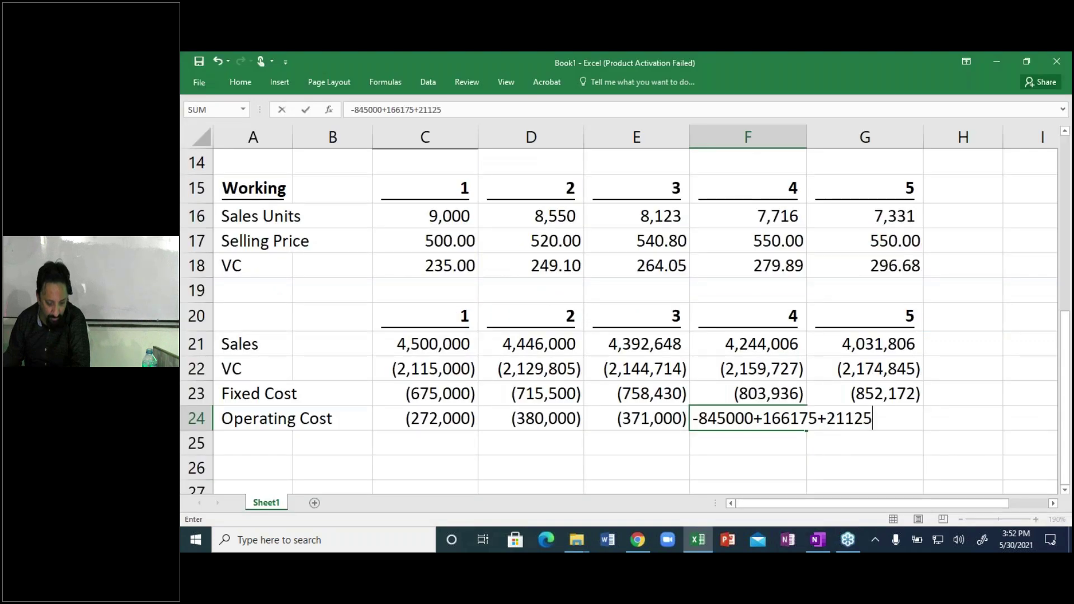
{"action": "key", "text": "Tab"}
Check the year 5 row in OneNote and enter the operating cost in G24 as -800000+125825+200000.
{"action": "key", "text": "alt+Tab"}
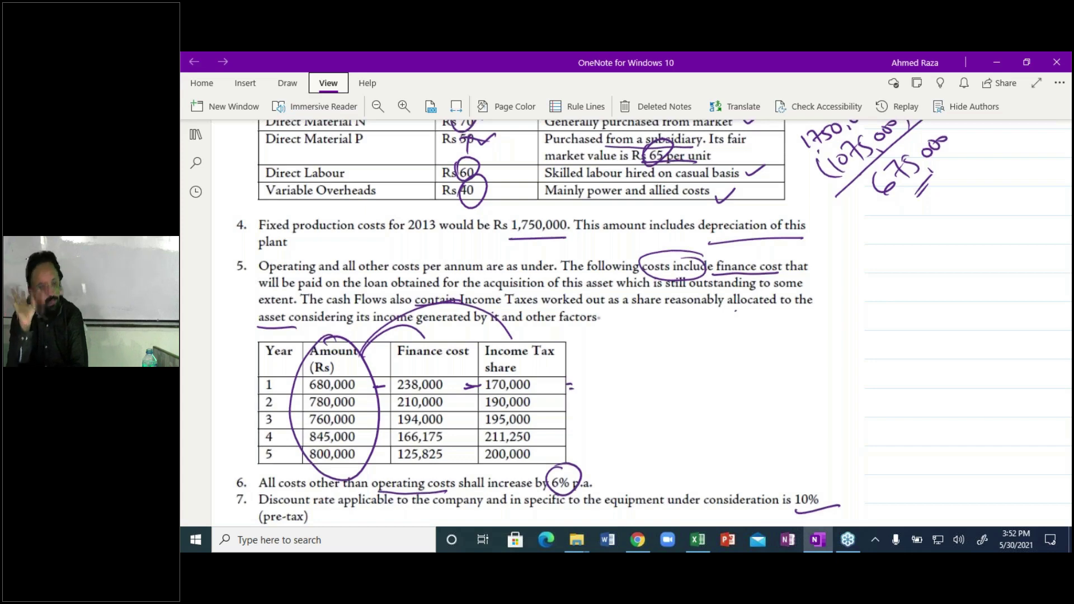
{"action": "key", "text": "alt+Tab"}
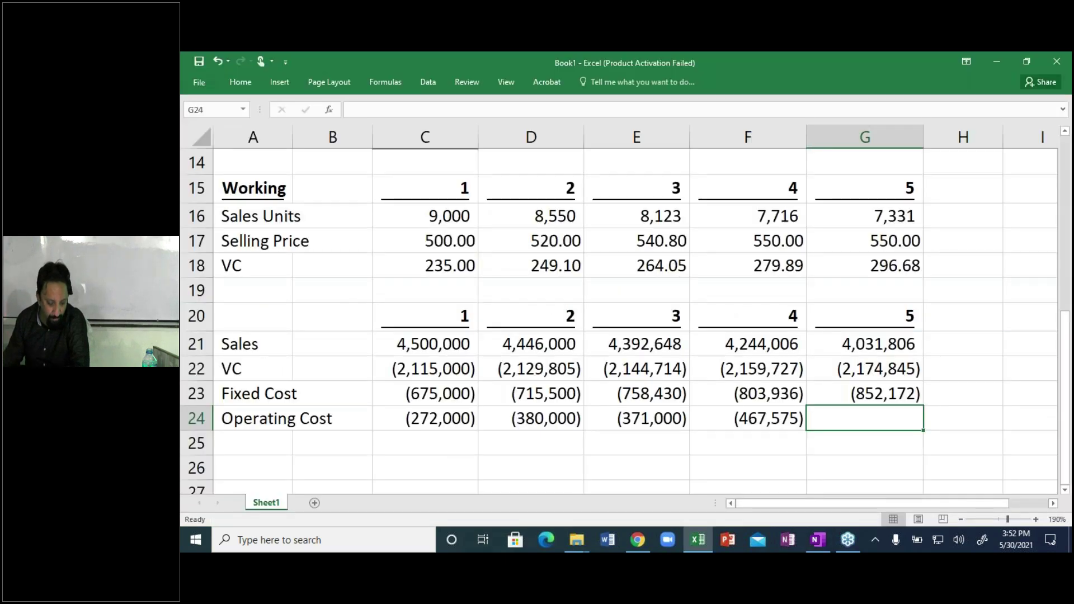
{"action": "key", "text": "alt+Tab"}
{"action": "key", "text": "alt+Tab"}
{"action": "type", "text": "-800000+"}
{"action": "key", "text": "alt+Tab"}
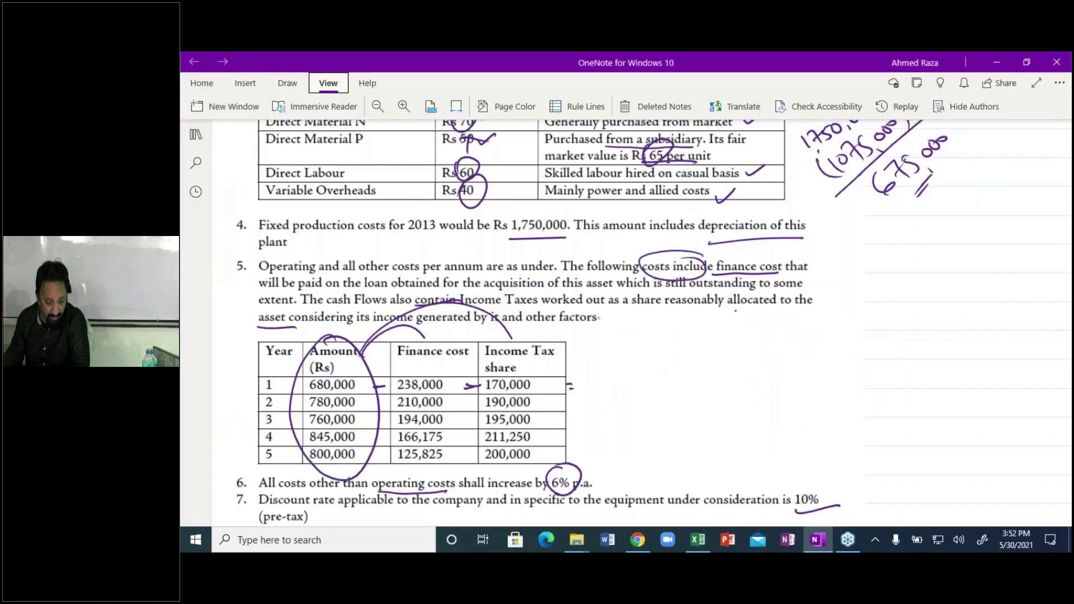
{"action": "key", "text": "alt+Tab"}
{"action": "type", "text": "125825+"}
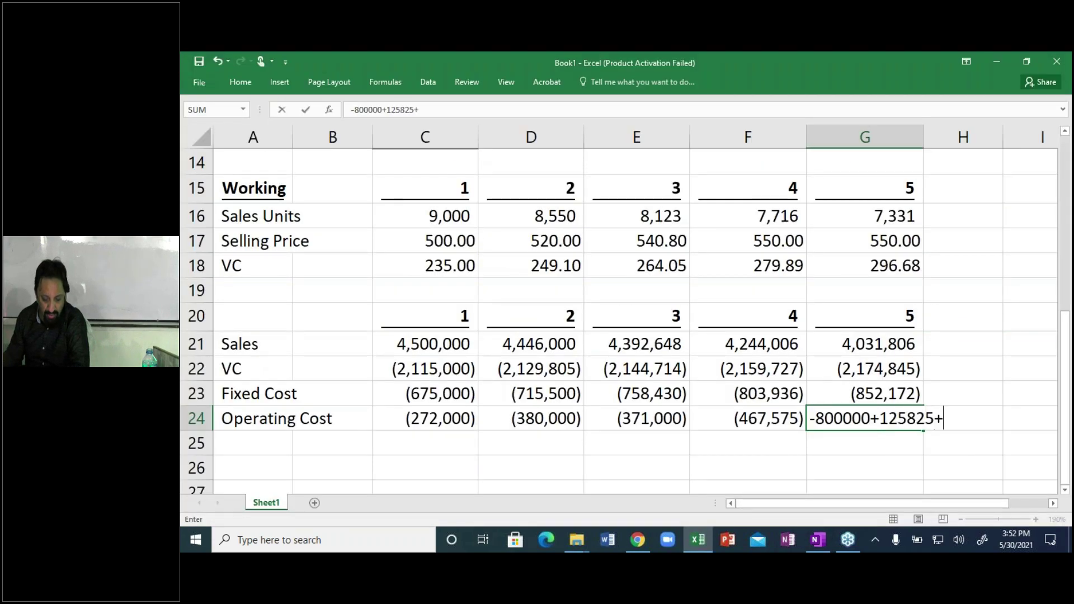
{"action": "key", "text": "alt+Tab"}
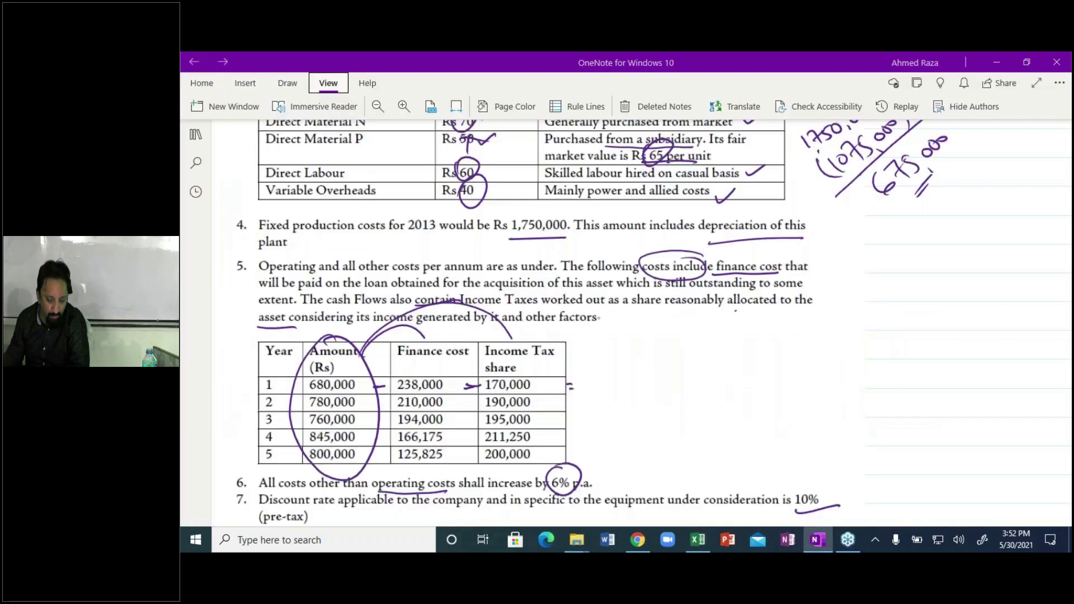
{"action": "key", "text": "alt+Tab"}
{"action": "type", "text": "200000"}
{"action": "key", "text": "Return"}
Total the year 1 cash flows in C25 with =SUM(C21:C24) and copy the formula across to G25.
{"action": "left_click", "coordinate": [531, 442]}
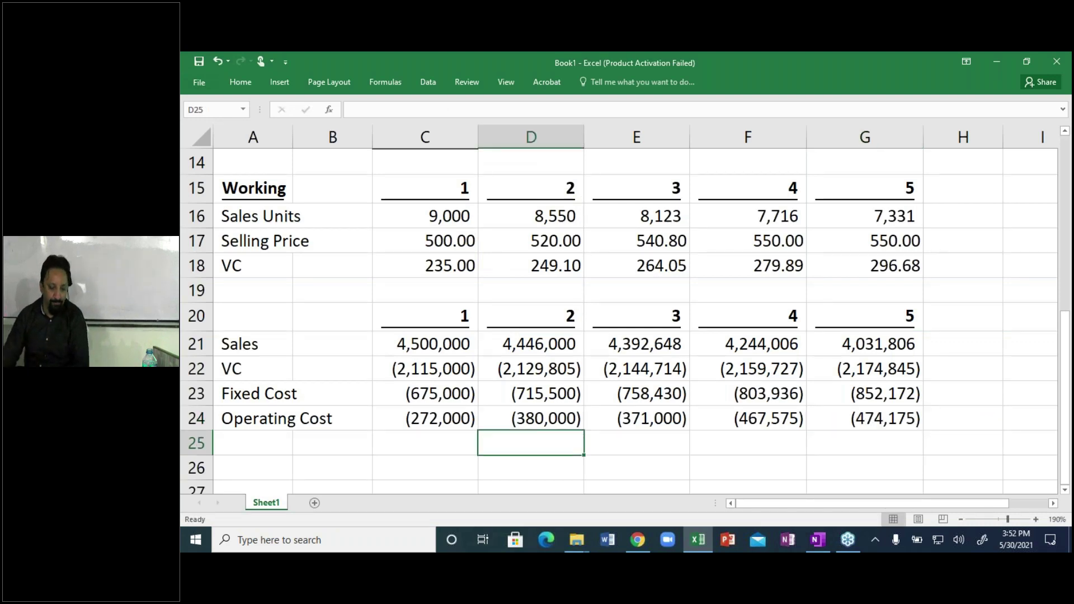
{"action": "left_click", "coordinate": [424, 442]}
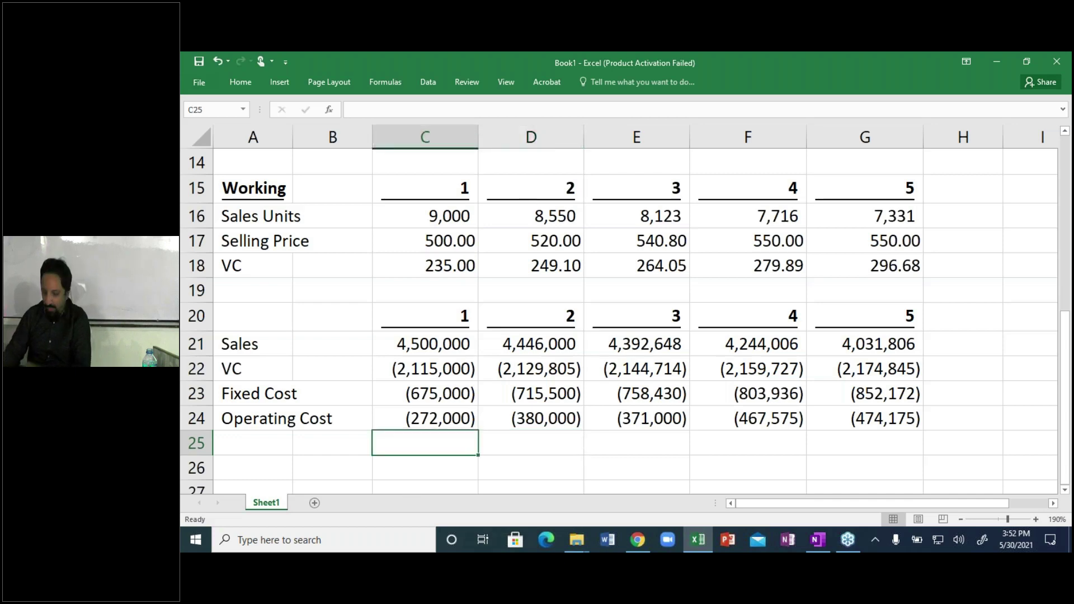
{"action": "key", "text": "alt+equal"}
{"action": "left_click_drag", "start_coordinate": [424, 344], "coordinate": [425, 418]}
{"action": "key", "text": "Return"}
{"action": "left_click", "coordinate": [424, 443]}
{"action": "left_click_drag", "start_coordinate": [478, 455], "coordinate": [896, 445]}
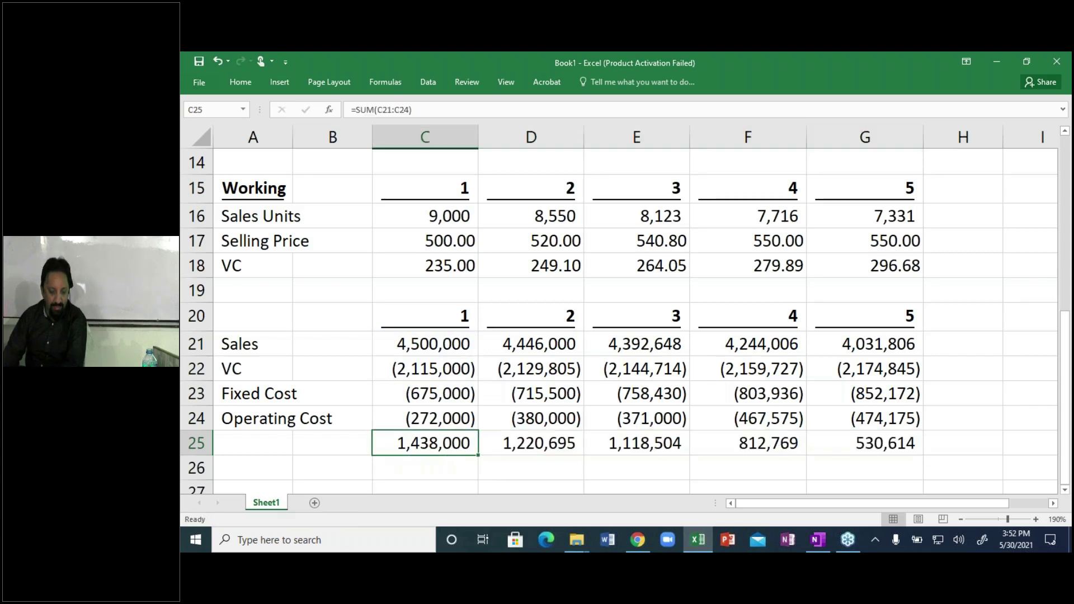
Apply a top and double bottom border to the totals in C25:G25 and label the row Net CF in A25.
{"action": "left_click", "coordinate": [241, 82]}
{"action": "left_click", "coordinate": [350, 124]}
{"action": "left_click", "coordinate": [253, 443]}
{"action": "type", "text": "Net CF"}
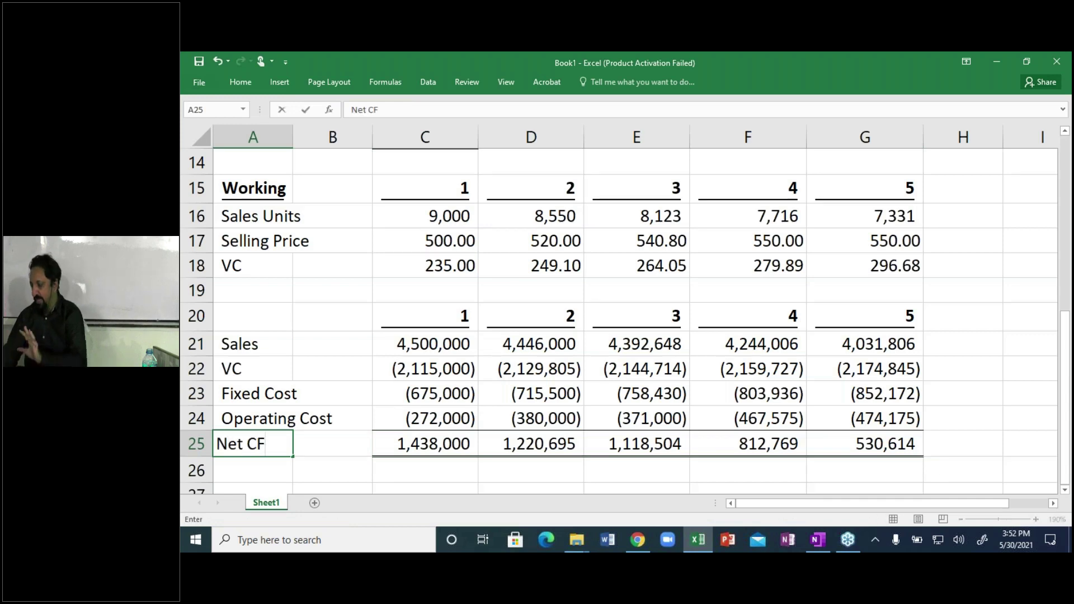
{"action": "key", "text": "Return"}
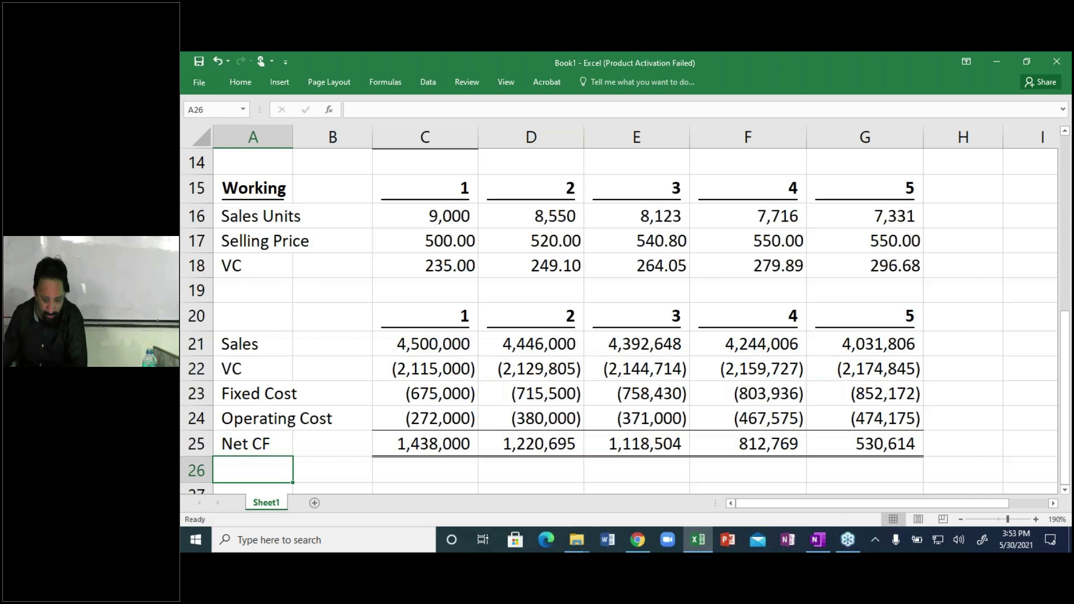
{"action": "type", "text": "PV@"}
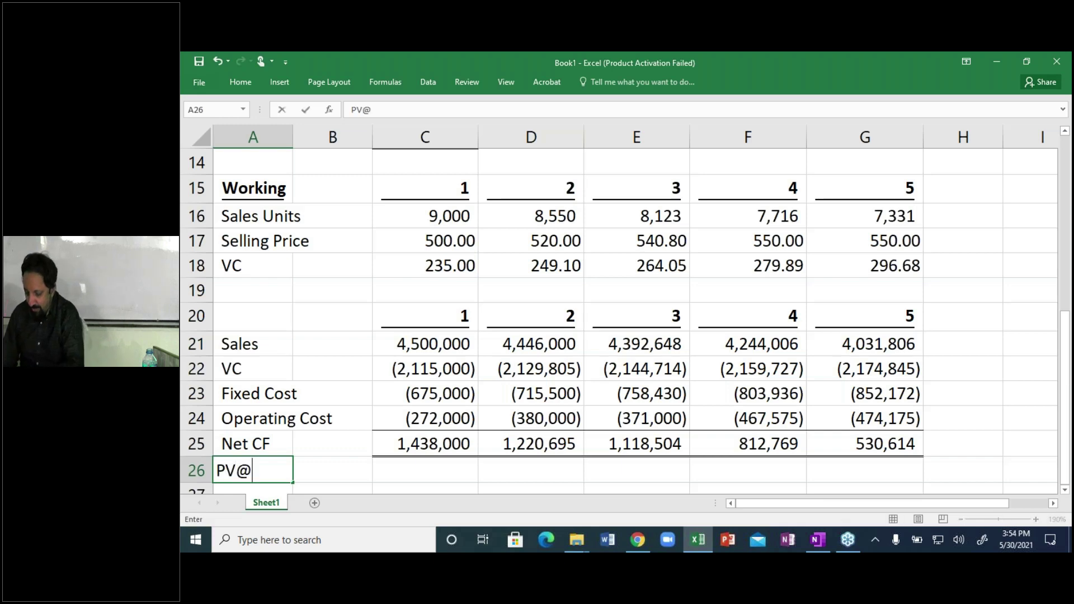
{"action": "type", "text": "10%"}
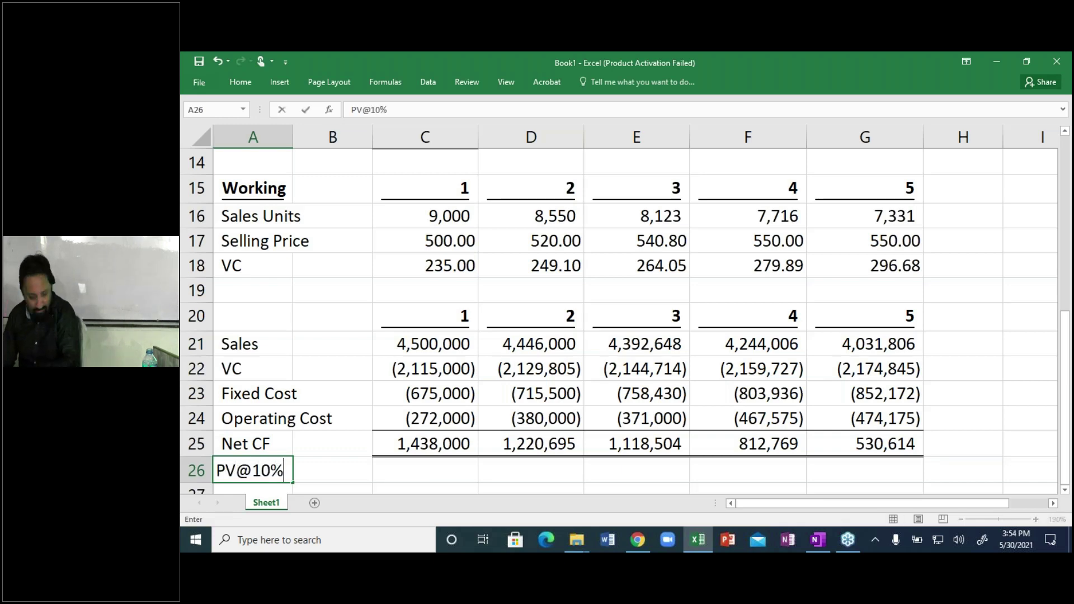
{"action": "key", "text": "ctrl+Return"}
{"action": "left_click", "coordinate": [425, 471]}
{"action": "left_click", "coordinate": [253, 470]}
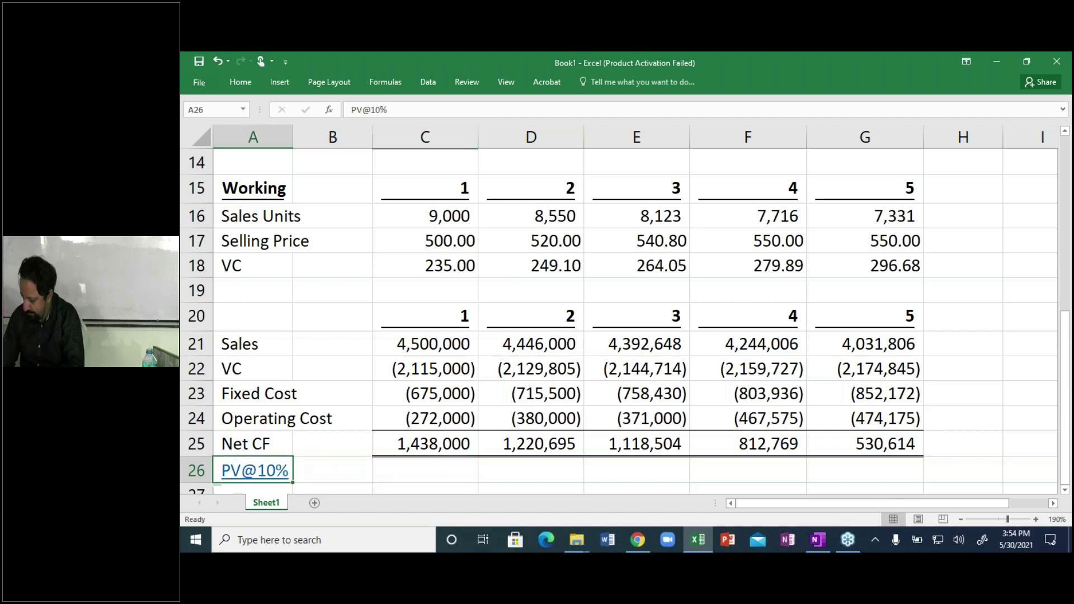
{"action": "key", "text": "Delete"}
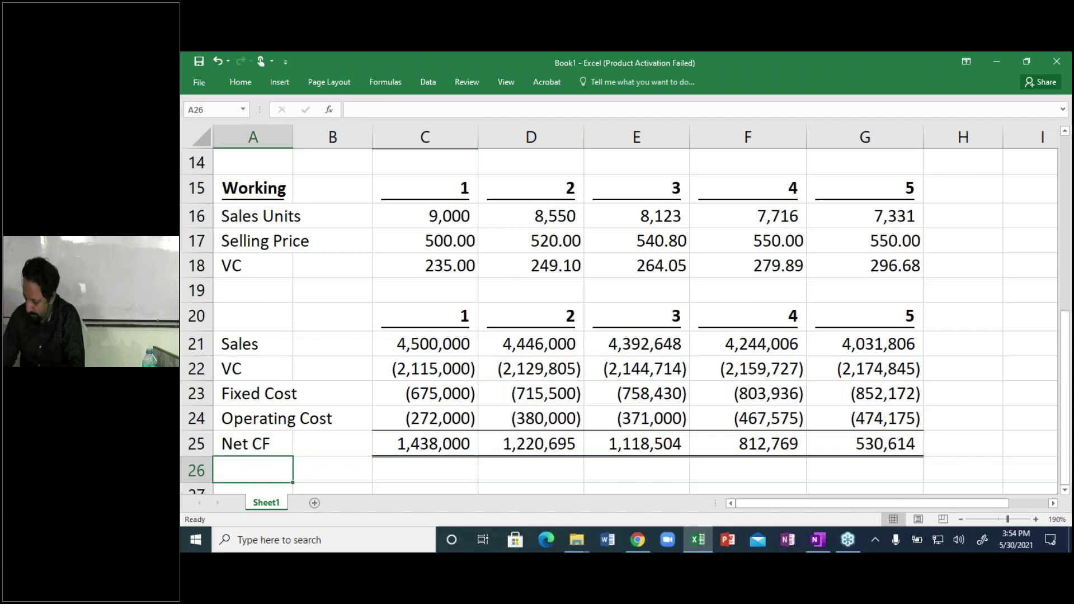
Label row 26 in A26 as PV @ 10%, entered as plain text with spaces around the @.
{"action": "type", "text": "'PV"}
{"action": "type", "text": " @ 10"}
{"action": "type", "text": "%"}
{"action": "key", "text": "Tab"}
{"action": "key", "text": "Tab"}
Discount the year 1 net cash flow in C26 with the formula +C25/1.1^C20.
{"action": "type", "text": "+"}
{"action": "key", "text": "Up"}
{"action": "type", "text": "/"}
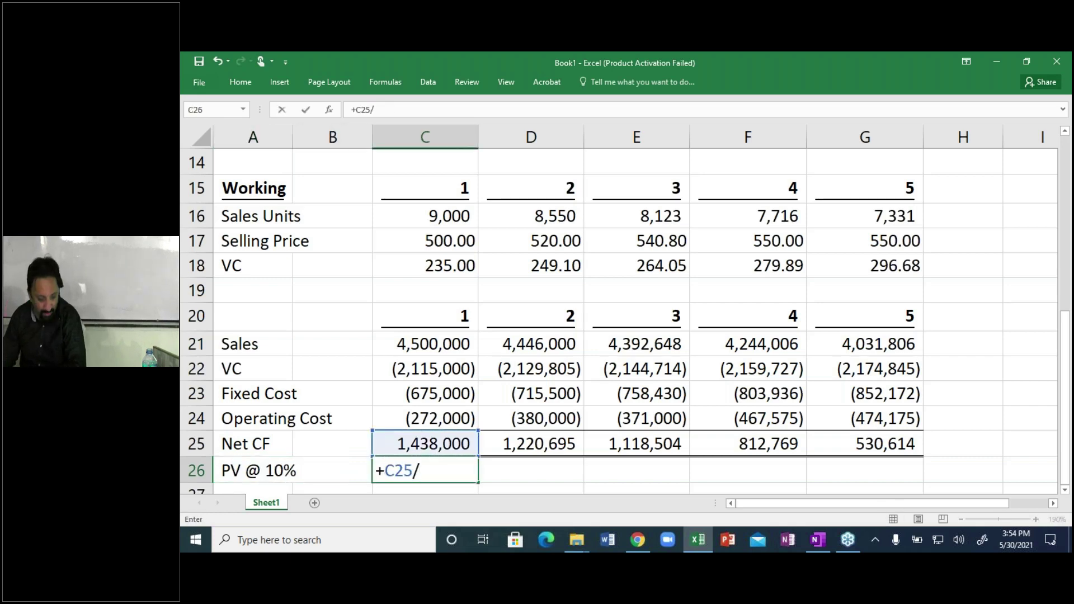
{"action": "type", "text": "1.1"}
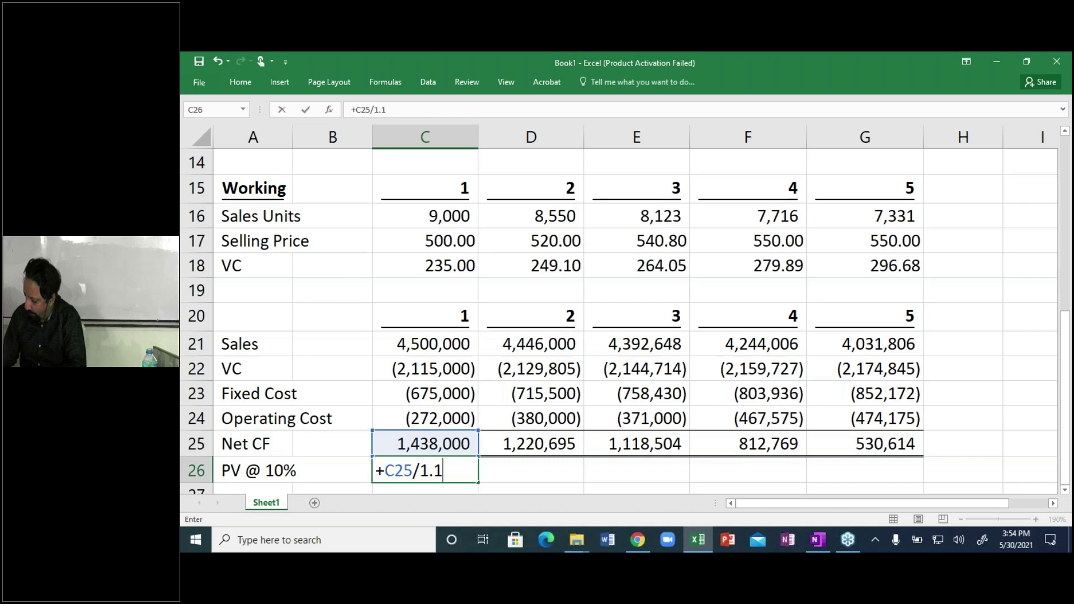
{"action": "type", "text": "^"}
{"action": "key", "text": "Up"}
{"action": "key", "text": "Up"}
{"action": "key", "text": "Up"}
{"action": "key", "text": "Up"}
{"action": "key", "text": "Up"}
{"action": "key", "text": "Up"}
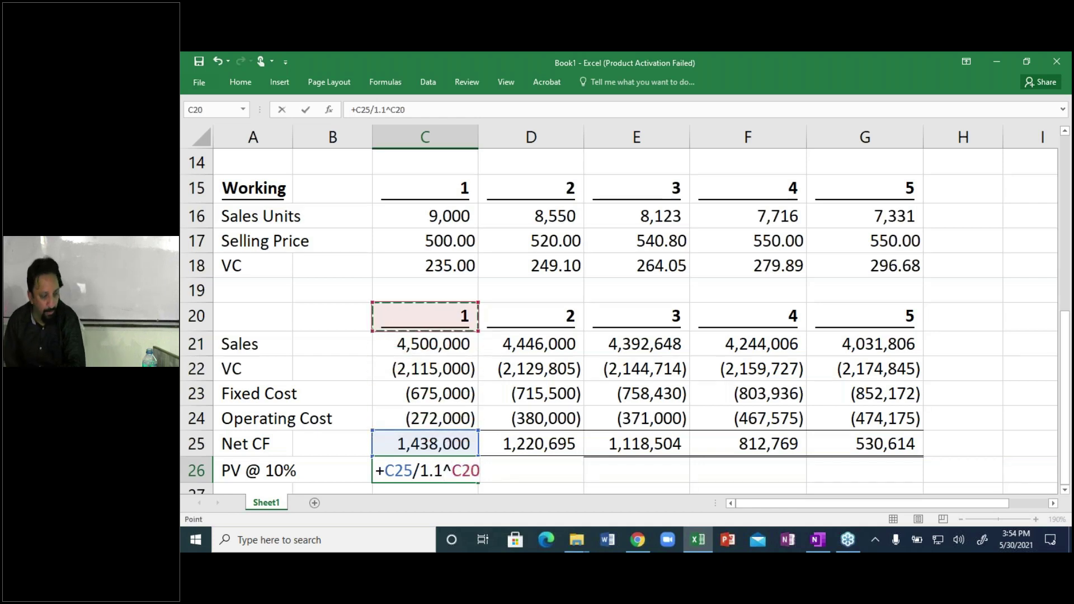
{"action": "key", "text": "Tab"}
Discount the year 2 net cash flow in D26 with the formula +D25/1.1^D20.
{"action": "type", "text": "+"}
{"action": "key", "text": "Up"}
{"action": "type", "text": "/1.1"}
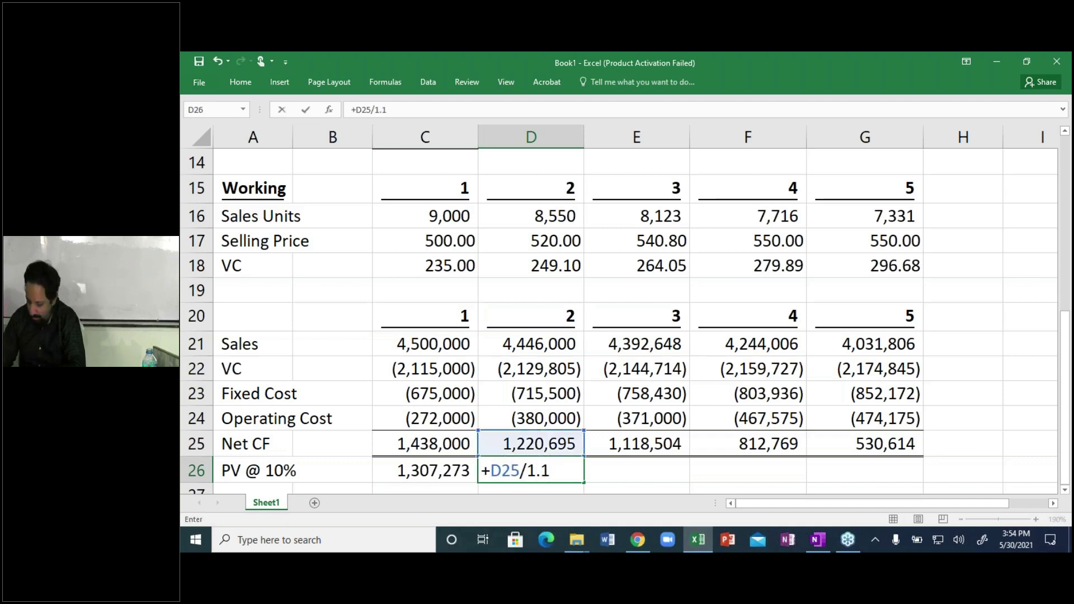
{"action": "type", "text": "^"}
{"action": "key", "text": "Up"}
{"action": "key", "text": "Up"}
{"action": "key", "text": "Up"}
{"action": "key", "text": "Up"}
{"action": "key", "text": "Up"}
{"action": "key", "text": "Up"}
{"action": "key", "text": "Tab"}
Discount the year 3 net cash flow in E26 with the formula +E25/1.1^E20.
{"action": "type", "text": "+"}
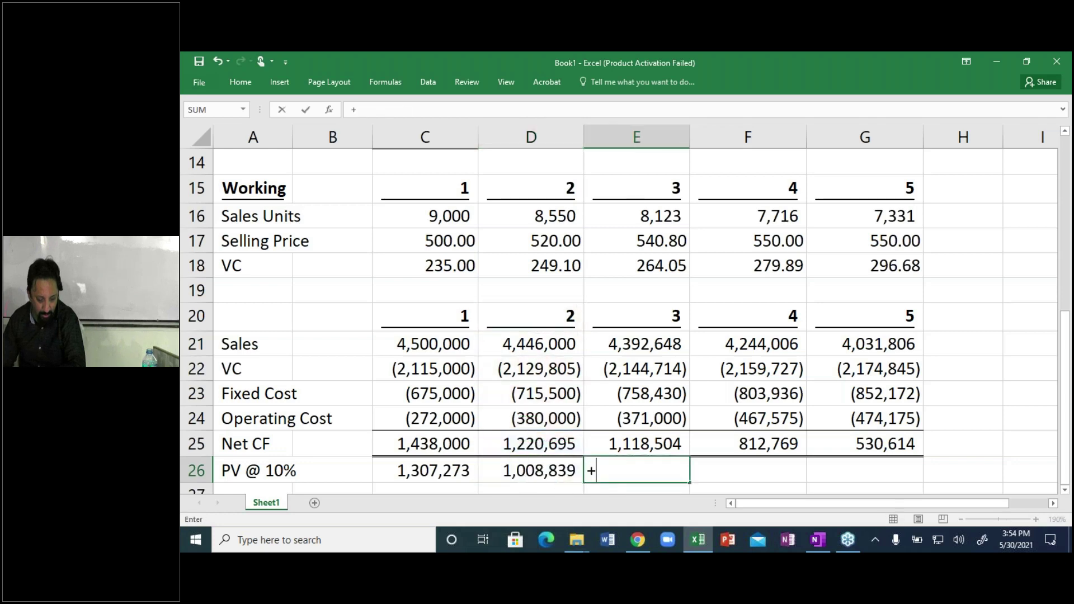
{"action": "key", "text": "Up"}
{"action": "type", "text": "/1.1"}
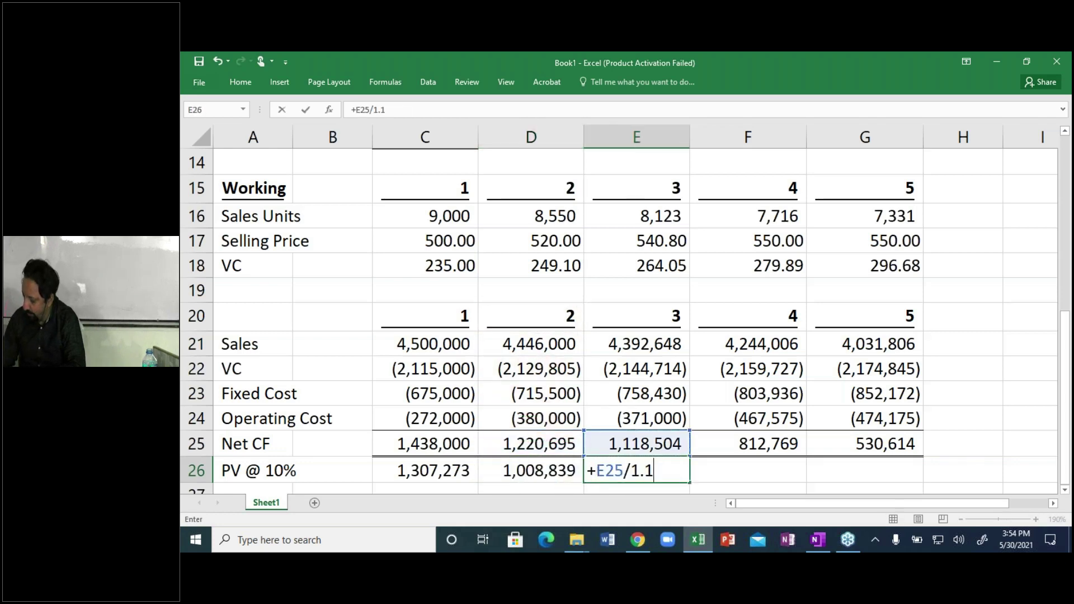
{"action": "type", "text": "^"}
{"action": "key", "text": "Up"}
{"action": "key", "text": "Up"}
{"action": "key", "text": "Up"}
{"action": "key", "text": "Up"}
{"action": "key", "text": "Up"}
{"action": "key", "text": "Up"}
{"action": "key", "text": "Tab"}
Discount the year 4 net cash flow in F26 with the formula +F25/1.1^F20.
{"action": "type", "text": "+"}
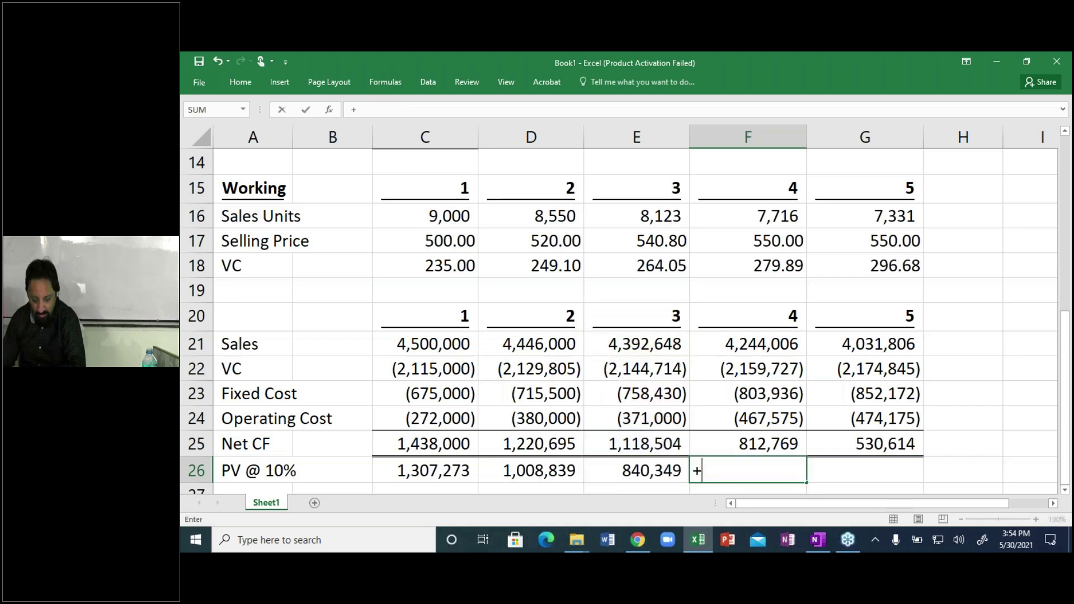
{"action": "key", "text": "Up"}
{"action": "type", "text": "/1.1"}
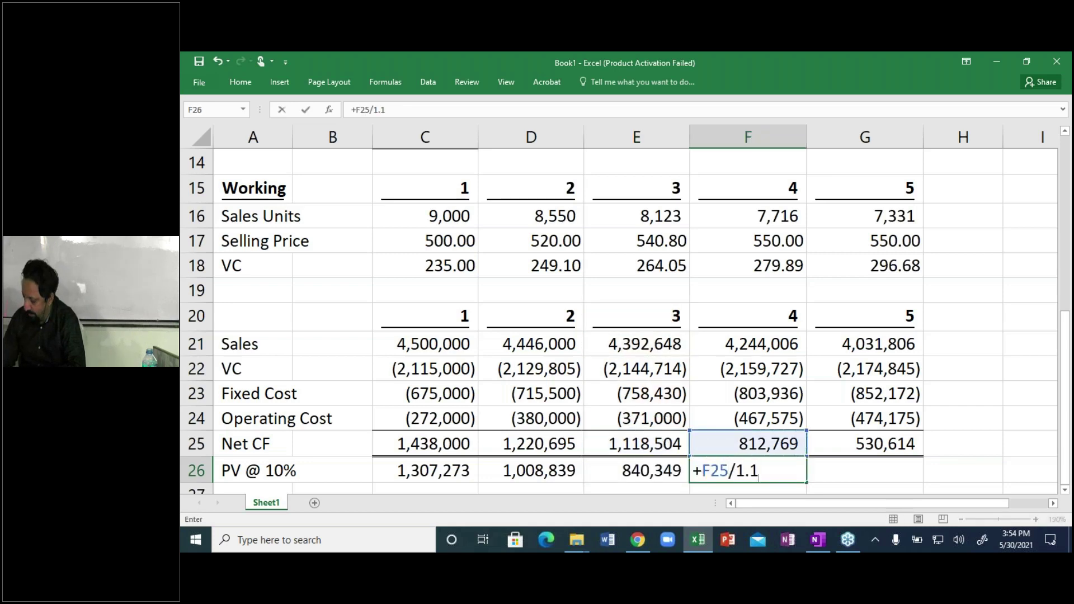
{"action": "type", "text": "^4"}
{"action": "key", "text": "BackSpace"}
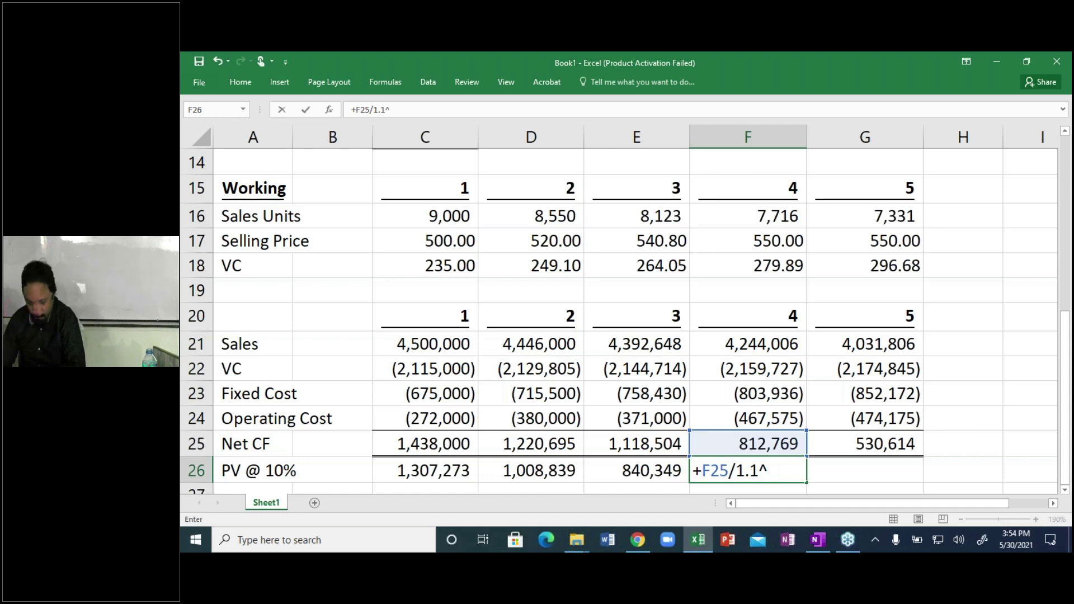
{"action": "key", "text": "Up"}
{"action": "key", "text": "Up"}
{"action": "key", "text": "Up"}
{"action": "key", "text": "Up"}
{"action": "key", "text": "Up"}
{"action": "key", "text": "Up"}
{"action": "key", "text": "ctrl+Return"}
{"action": "key", "text": "Right"}
Discount the year 5 net cash flow in G26 with the formula +G25/1.1^G20.
{"action": "type", "text": "+"}
{"action": "key", "text": "Down"}
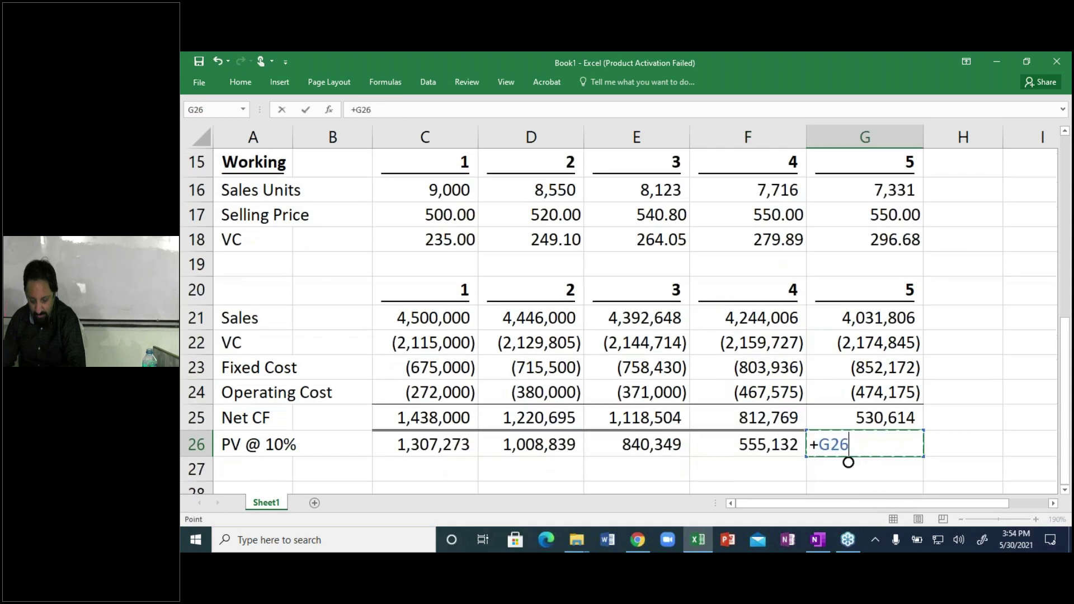
{"action": "key", "text": "Up"}
{"action": "key", "text": "Up"}
{"action": "key", "text": "Up"}
{"action": "key", "text": "Down"}
{"action": "type", "text": "/"}
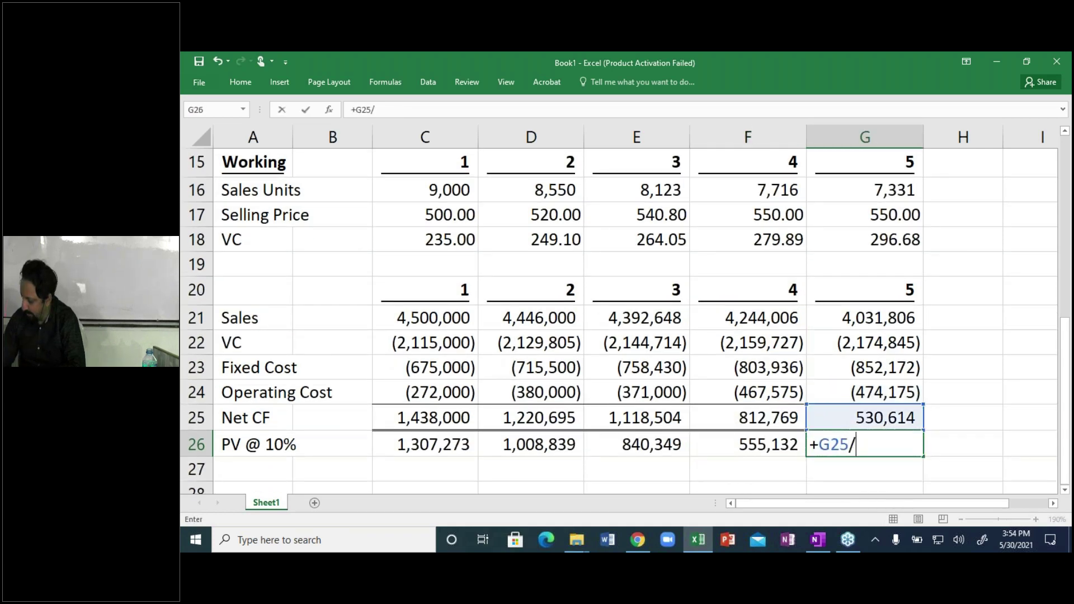
{"action": "type", "text": "1.1^"}
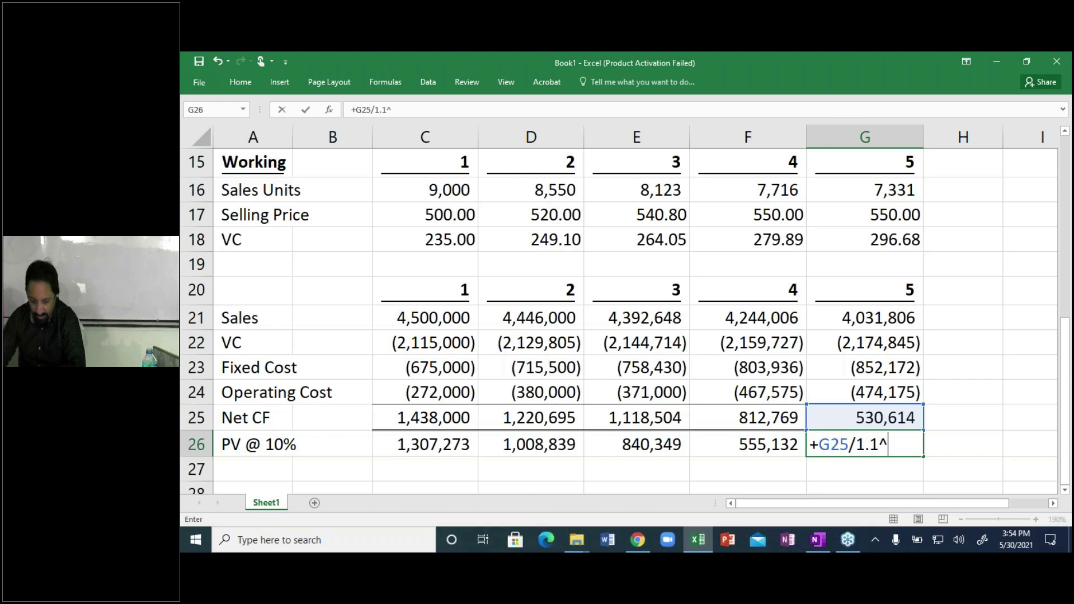
{"action": "key", "text": "Up"}
{"action": "key", "text": "Up"}
{"action": "key", "text": "Up"}
{"action": "key", "text": "Up"}
{"action": "key", "text": "Up"}
{"action": "key", "text": "Up"}
{"action": "key", "text": "Return"}
Sum the five present values C26:G26 in C27 and return to A27.
{"action": "key", "text": "Home"}
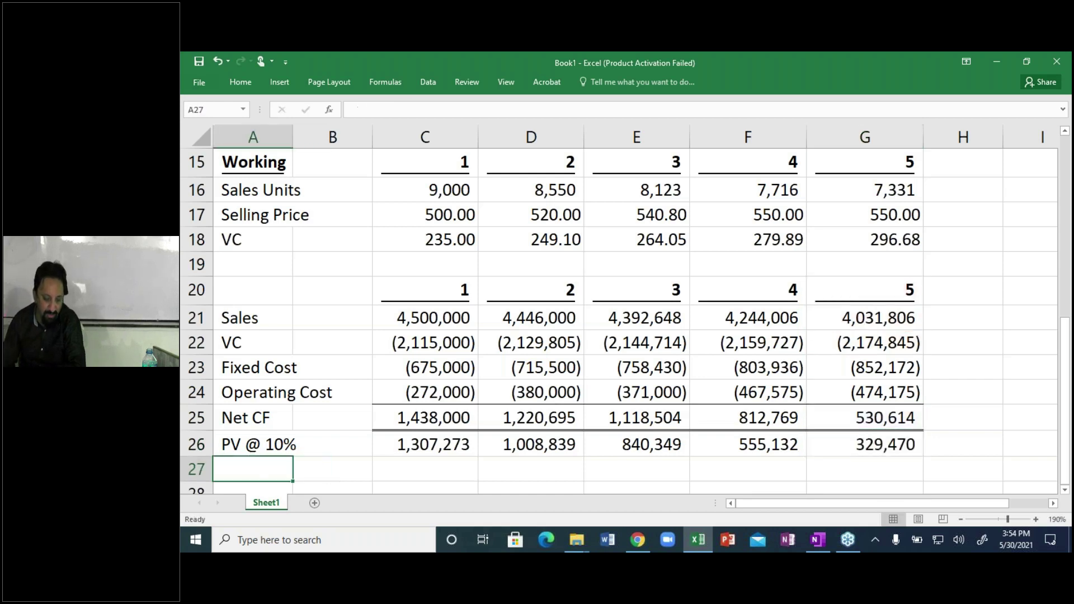
{"action": "key", "text": "Right"}
{"action": "key", "text": "Right"}
{"action": "key", "text": "alt+equal"}
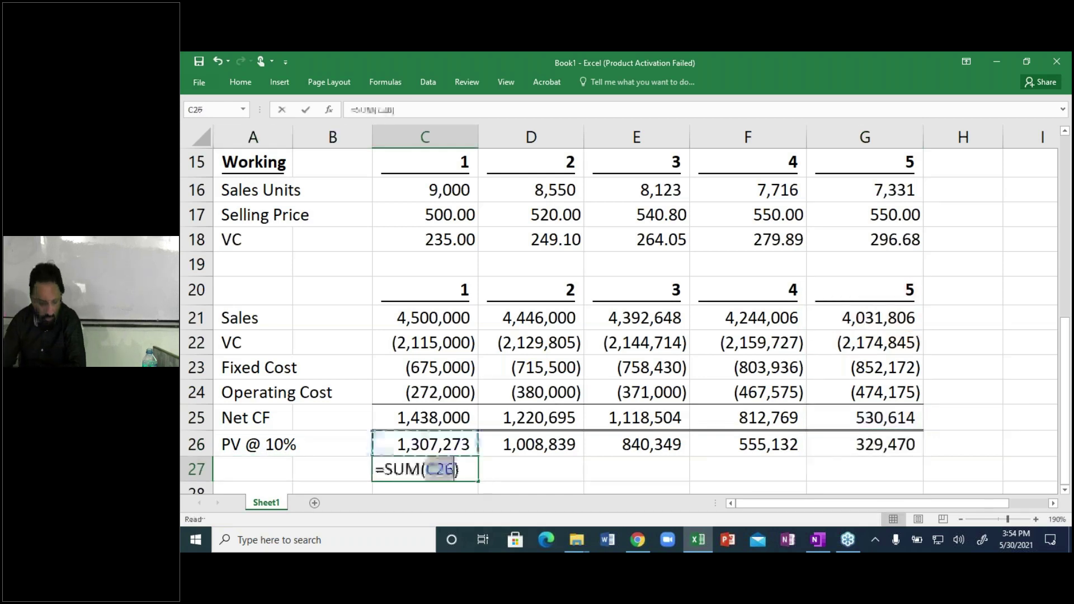
{"action": "key", "text": "ctrl+shift+Right"}
{"action": "key", "text": "ctrl+shift+Right"}
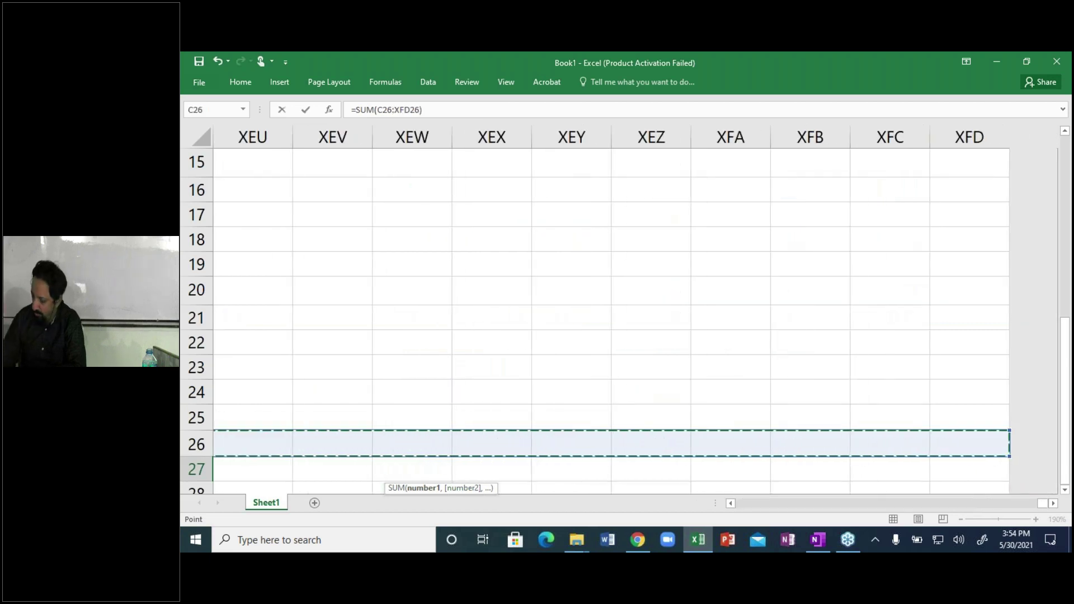
{"action": "key", "text": "ctrl+shift+Left"}
{"action": "key", "text": "Return"}
{"action": "key", "text": "Up"}
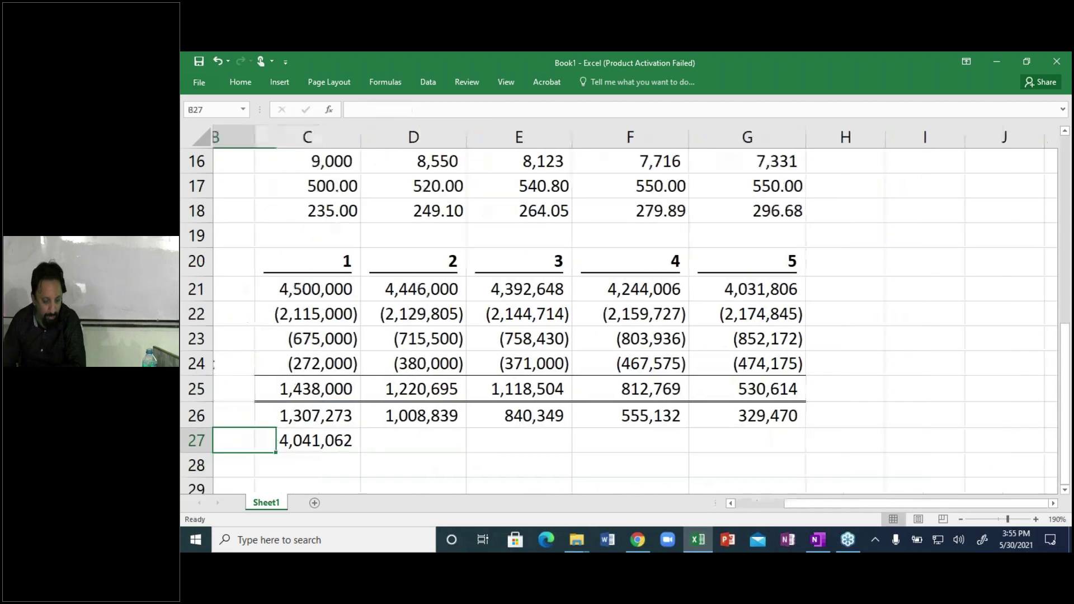
{"action": "key", "text": "Home"}
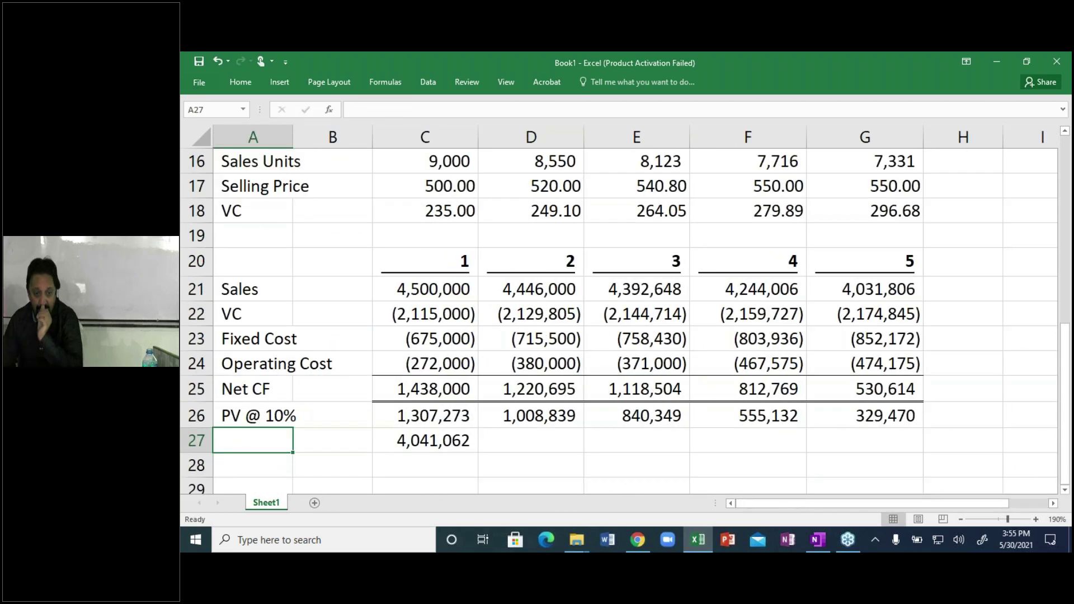
Link the VIU amount in C6 to the total of the present values with the formula +C27.
{"action": "key", "text": "Up"}
{"action": "key", "text": "Up"}
{"action": "key", "text": "Up"}
{"action": "key", "text": "Up"}
{"action": "key", "text": "Up"}
{"action": "key", "text": "Up"}
{"action": "key", "text": "Up"}
{"action": "key", "text": "Up"}
{"action": "key", "text": "Up"}
{"action": "key", "text": "Up"}
{"action": "key", "text": "Up"}
{"action": "key", "text": "Up"}
{"action": "key", "text": "Up"}
{"action": "key", "text": "Up"}
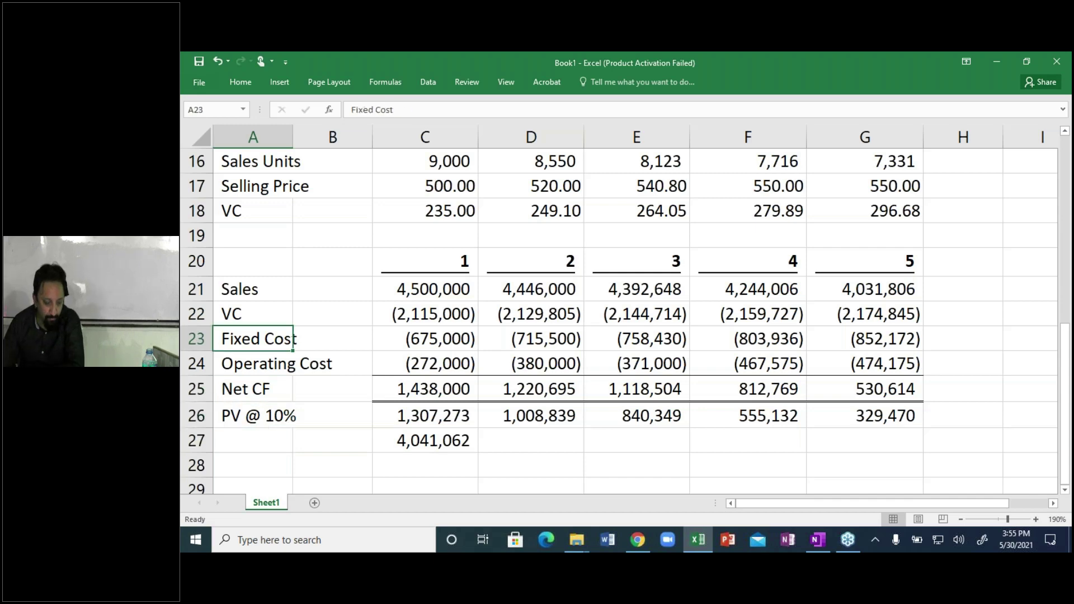
{"action": "key", "text": "Up"}
{"action": "key", "text": "Up"}
{"action": "key", "text": "Up"}
{"action": "key", "text": "Up"}
{"action": "key", "text": "Up"}
{"action": "key", "text": "Up"}
{"action": "key", "text": "Up"}
{"action": "key", "text": "Up"}
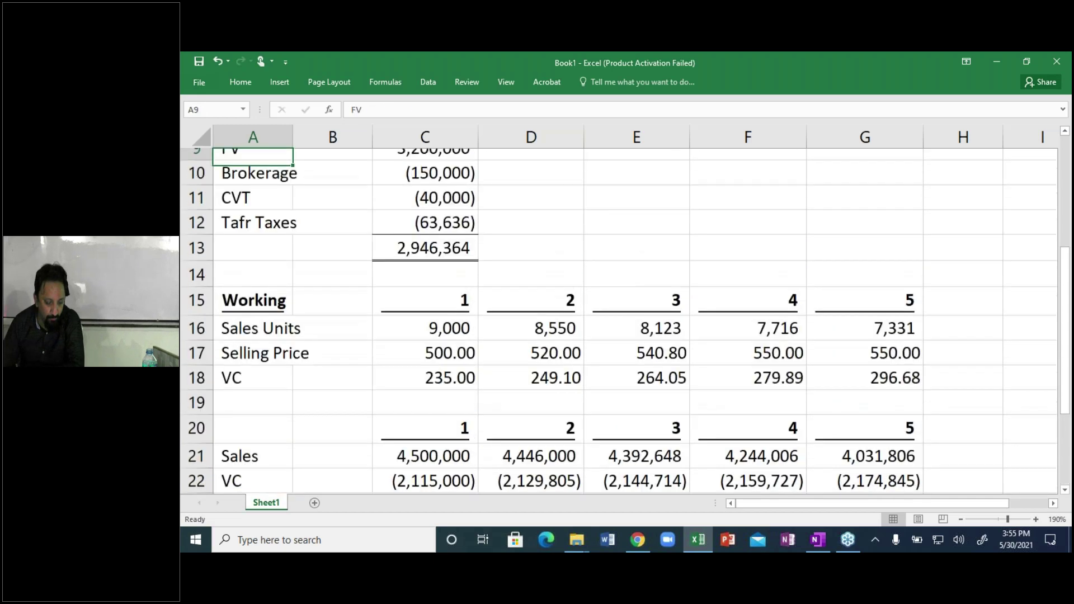
{"action": "key", "text": "Down"}
{"action": "key", "text": "Right"}
{"action": "key", "text": "Down"}
{"action": "key", "text": "Right"}
{"action": "key", "text": "Up"}
{"action": "type", "text": "6+"}
{"action": "key", "text": "Return"}
{"action": "key", "text": "Up"}
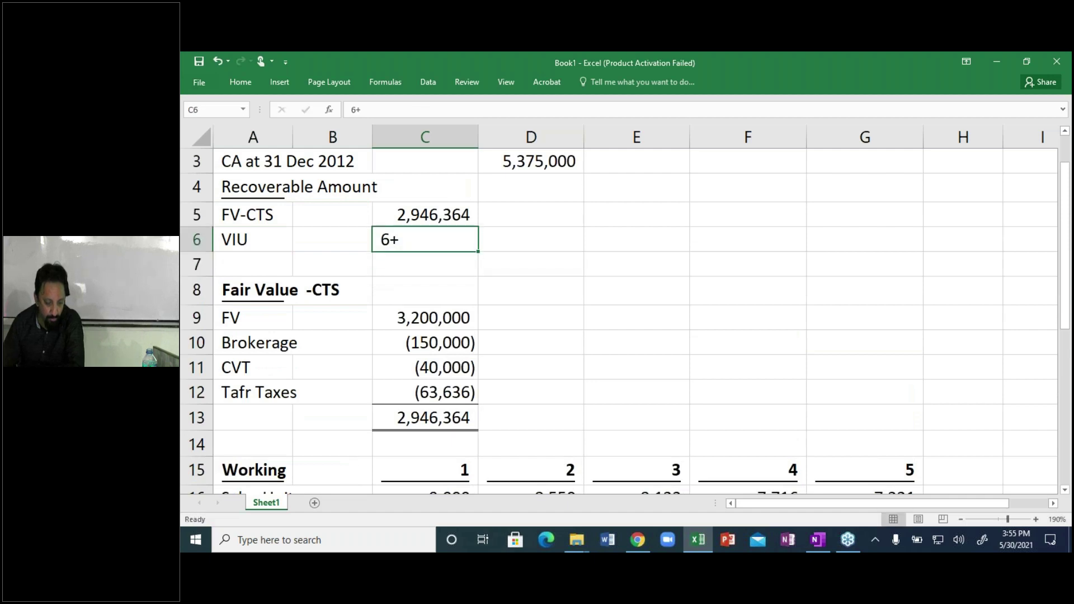
{"action": "type", "text": "+"}
{"action": "key", "text": "Down"}
{"action": "key", "text": "Down"}
{"action": "key", "text": "Down"}
{"action": "key", "text": "Down"}
{"action": "key", "text": "Down"}
{"action": "key", "text": "Down"}
{"action": "key", "text": "Down"}
{"action": "key", "text": "Down"}
{"action": "key", "text": "Down"}
{"action": "key", "text": "Down"}
{"action": "key", "text": "Down"}
{"action": "key", "text": "Down"}
{"action": "key", "text": "Down"}
{"action": "key", "text": "Down"}
{"action": "key", "text": "Down"}
{"action": "key", "text": "Down"}
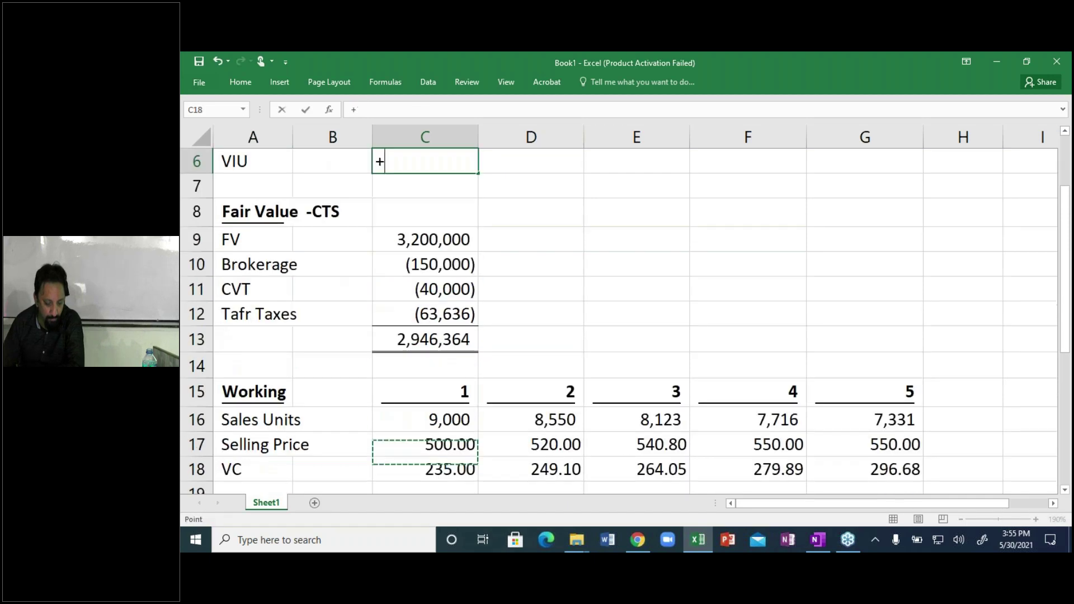
{"action": "key", "text": "Down"}
{"action": "key", "text": "Down"}
{"action": "key", "text": "Down"}
{"action": "key", "text": "Down"}
{"action": "key", "text": "Down"}
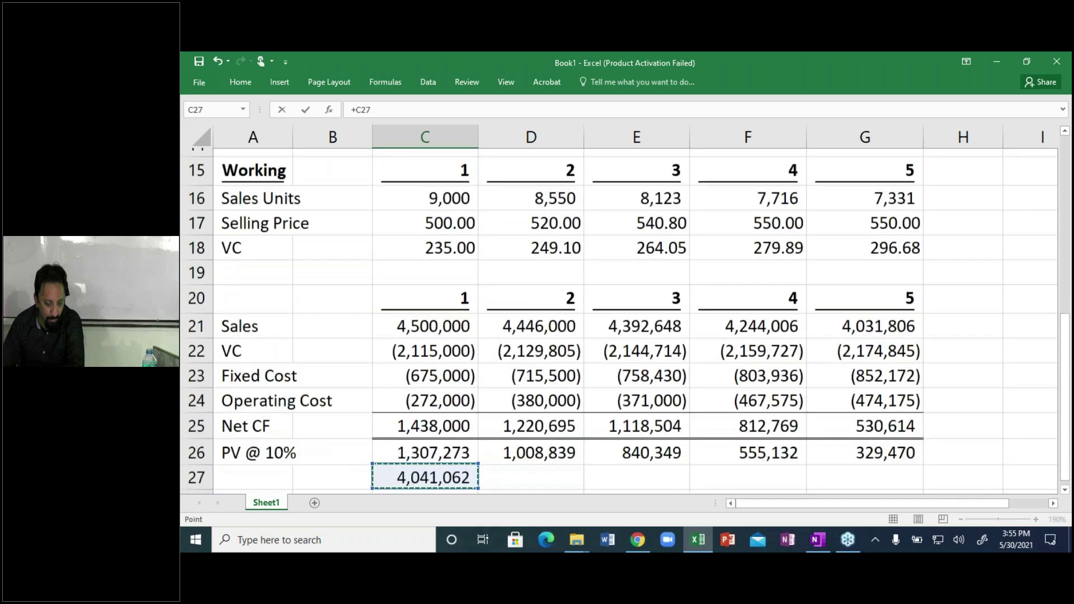
{"action": "key", "text": "Up"}
{"action": "key", "text": "Up"}
{"action": "key", "text": "Up"}
{"action": "key", "text": "Down"}
{"action": "key", "text": "Down"}
{"action": "key", "text": "Down"}
{"action": "key", "text": "Return"}
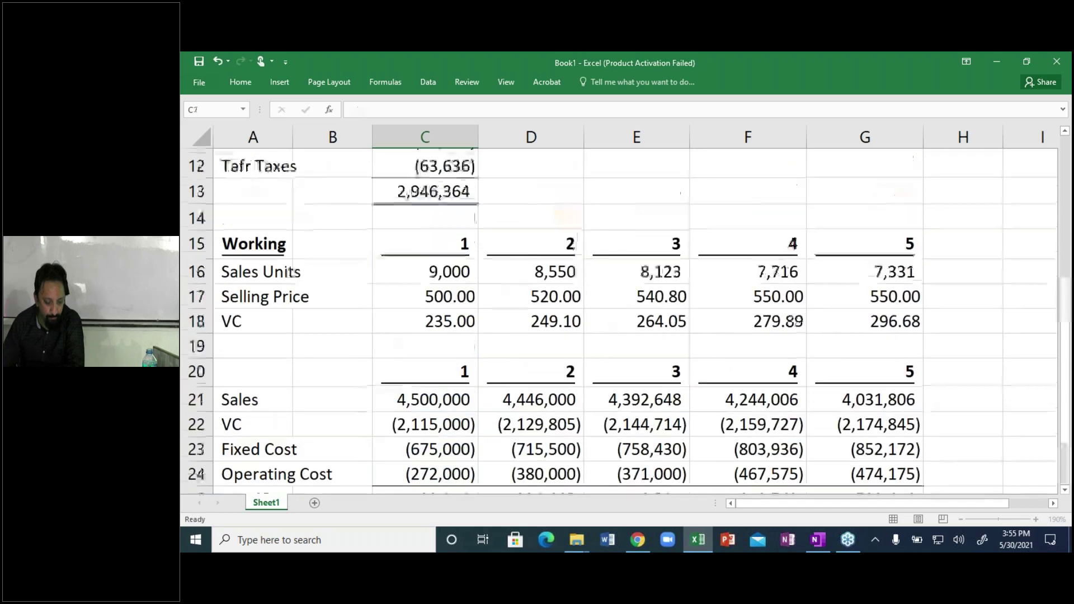
Bring the VIU amount into D6 as a deduction with the formula +C6*-1.
{"action": "scroll", "coordinate": [616, 313], "scroll_direction": "up", "scroll_amount": 1}
{"action": "key", "text": "Up"}
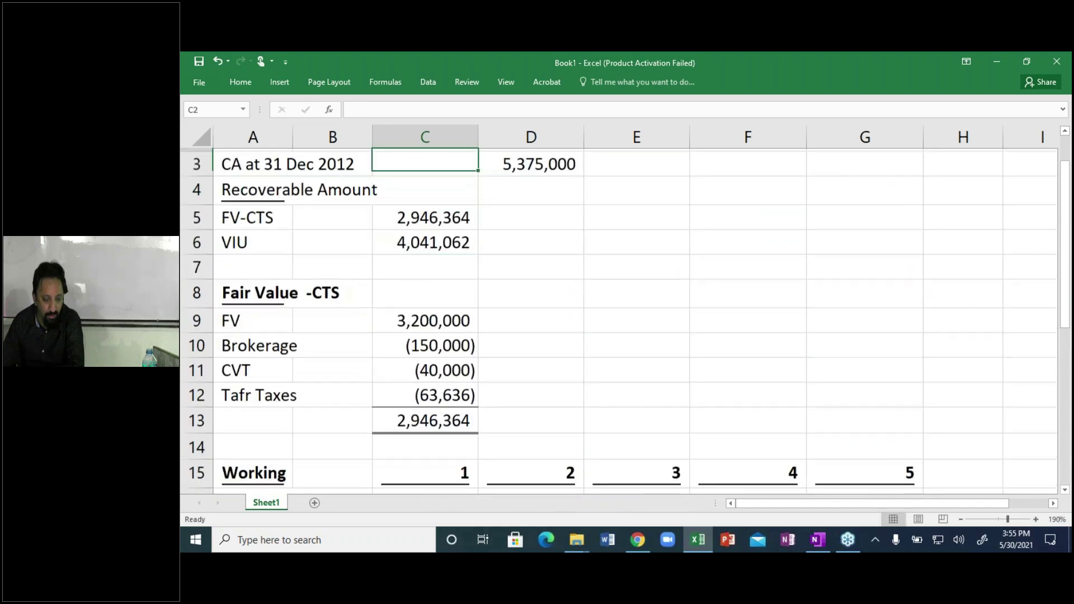
{"action": "key", "text": "Up"}
{"action": "key", "text": "Up"}
{"action": "key", "text": "Down"}
{"action": "key", "text": "Down"}
{"action": "key", "text": "Down"}
{"action": "key", "text": "Down"}
{"action": "key", "text": "Right"}
{"action": "key", "text": "Down"}
{"action": "type", "text": "6+"}
{"action": "key", "text": "Escape"}
{"action": "type", "text": "+"}
{"action": "key", "text": "Left"}
{"action": "type", "text": "*1-"}
{"action": "key", "text": "Return"}
{"action": "key", "text": "n"}
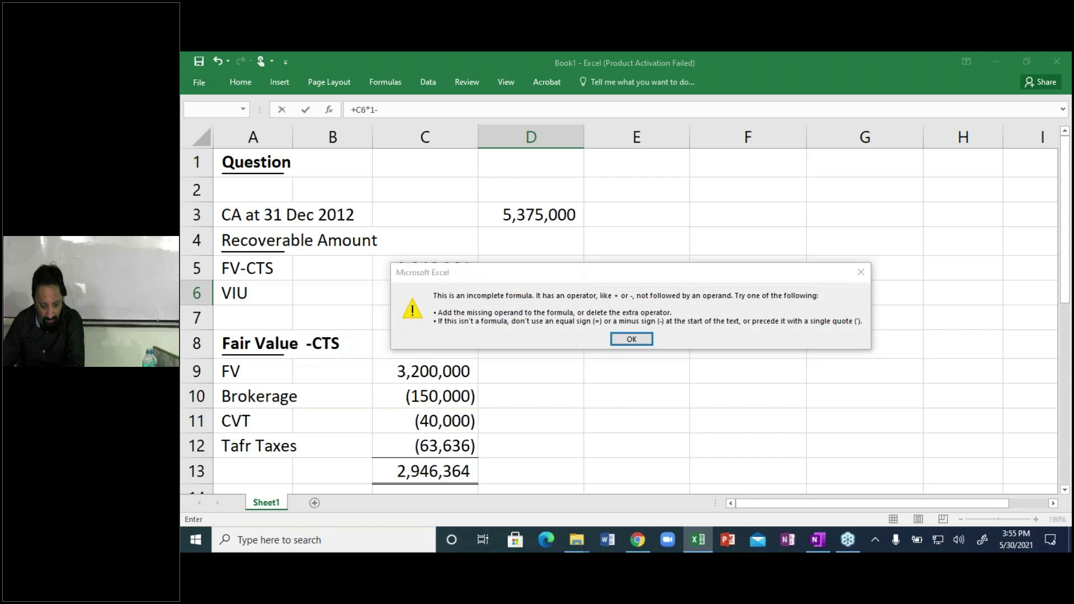
{"action": "key", "text": "Return"}
{"action": "key", "text": "BackSpace"}
{"action": "key", "text": "BackSpace"}
{"action": "type", "text": "-1"}
{"action": "key", "text": "Return"}
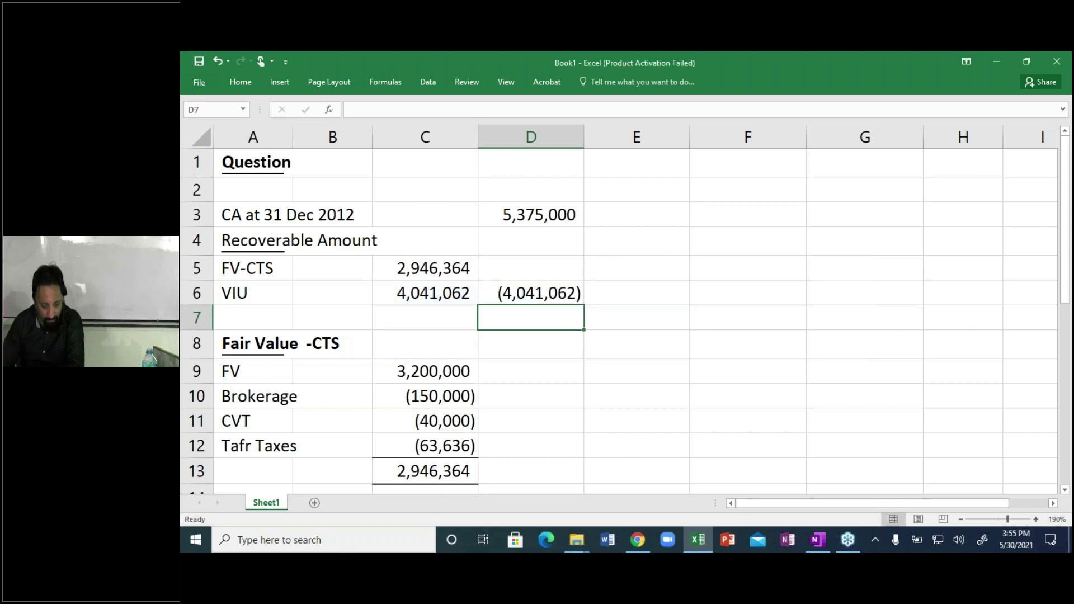
Sum D3:D6 in D7 and give the total a single top and double bottom border.
{"action": "key", "text": "alt+equal"}
{"action": "key", "text": "shift+Up"}
{"action": "key", "text": "shift+Up"}
{"action": "key", "text": "shift+Up"}
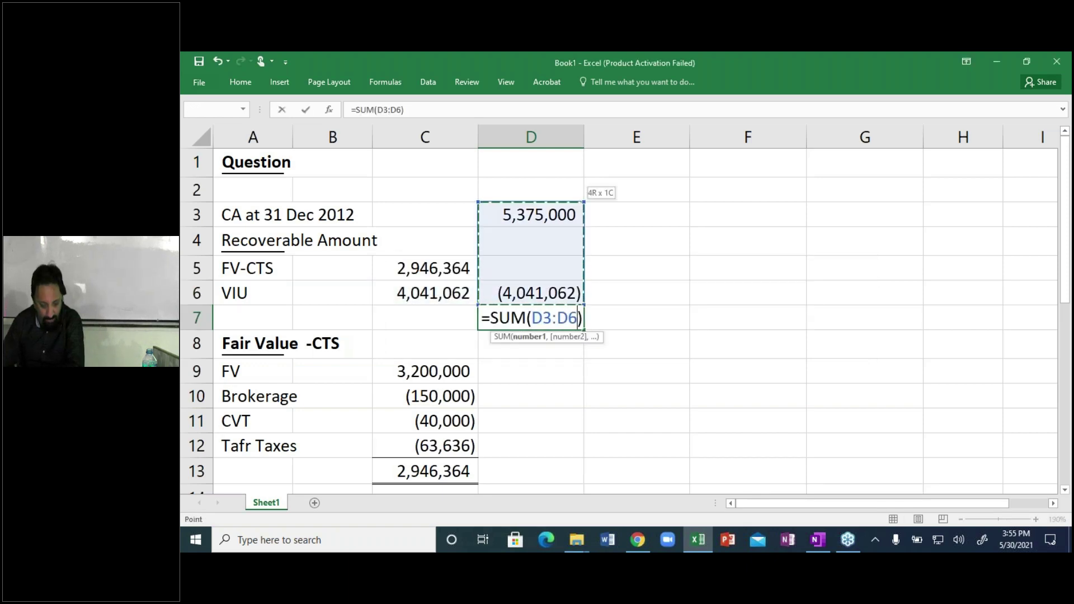
{"action": "key", "text": "Return"}
{"action": "key", "text": "Up"}
{"action": "key", "text": "alt"}
{"action": "key", "text": "h"}
{"action": "key", "text": "b"}
{"action": "key", "text": "u"}
Insert a blank row above the Fair Value -CTS heading and label the row 7 total "Impairment" in A7.
{"action": "key", "text": "Down"}
{"action": "key", "text": "shift+space"}
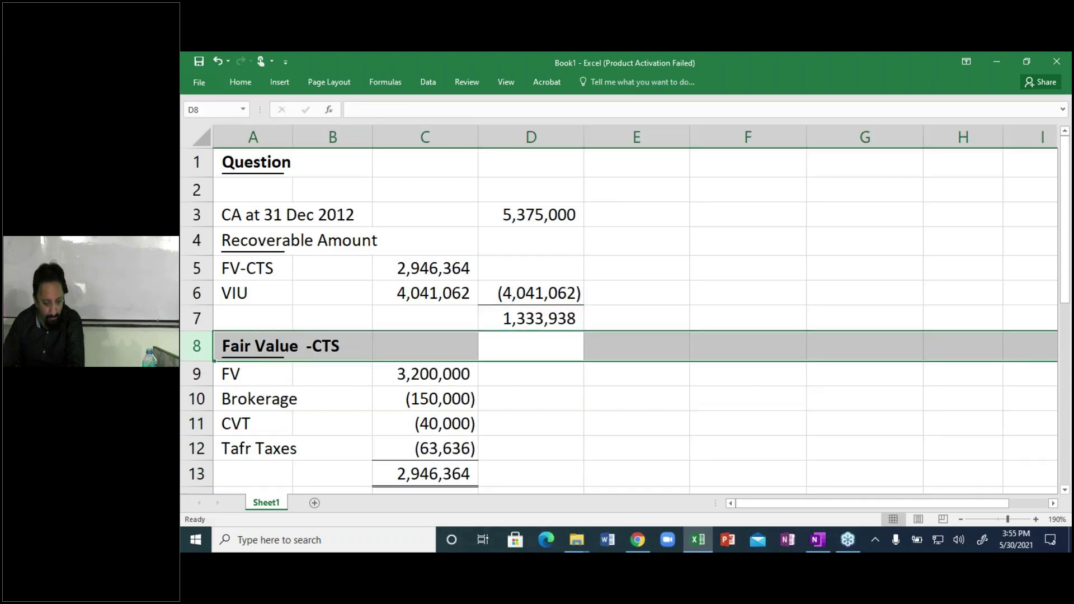
{"action": "key", "text": "ctrl+shift+equal"}
{"action": "key", "text": "Up"}
{"action": "key", "text": "Home"}
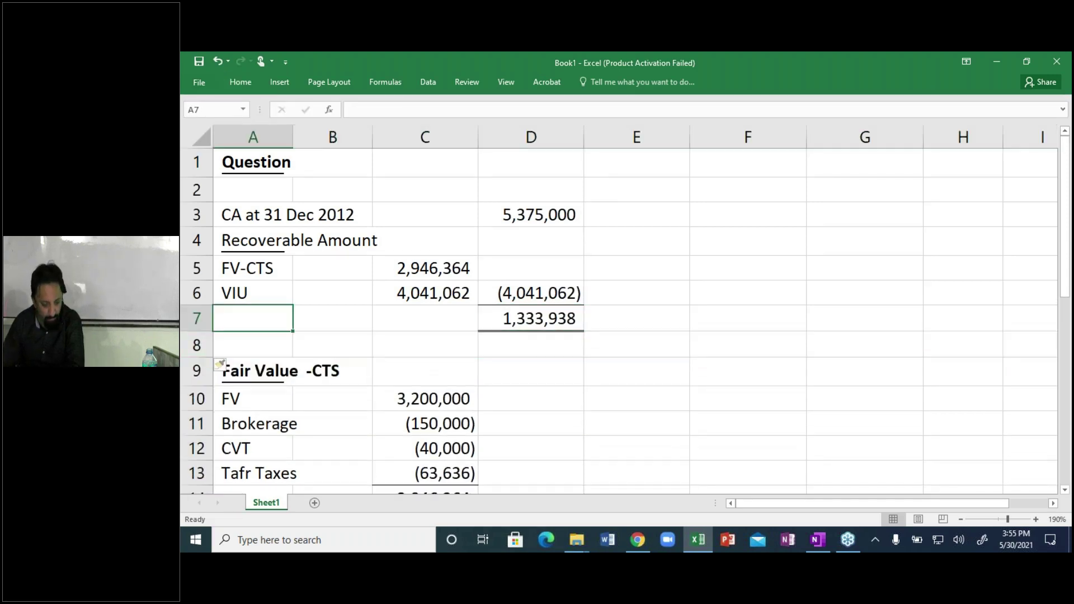
{"action": "type", "text": "Impairment"}
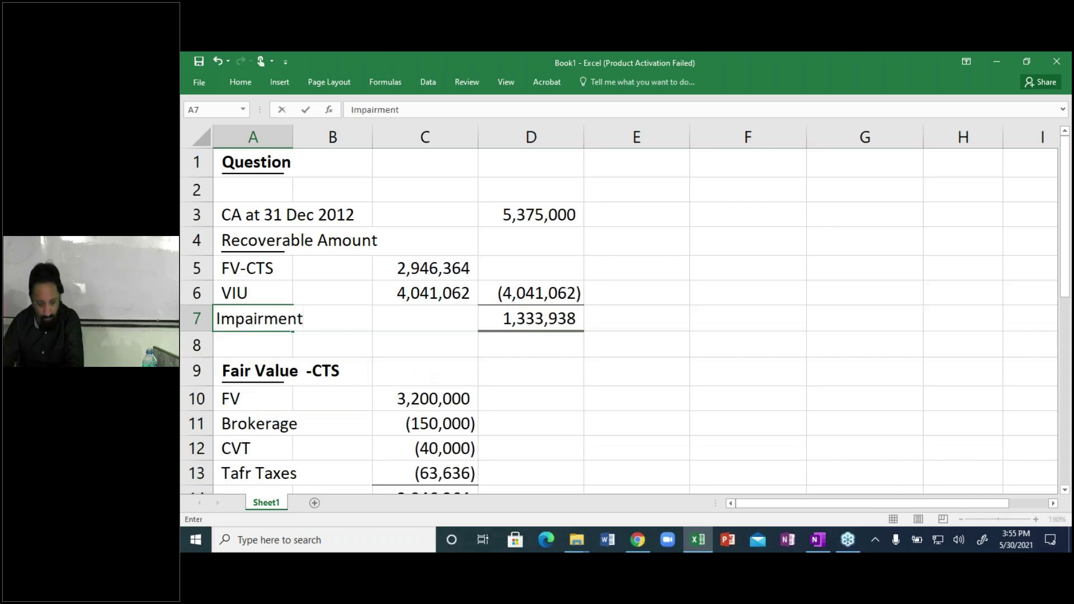
{"action": "key", "text": "Return"}
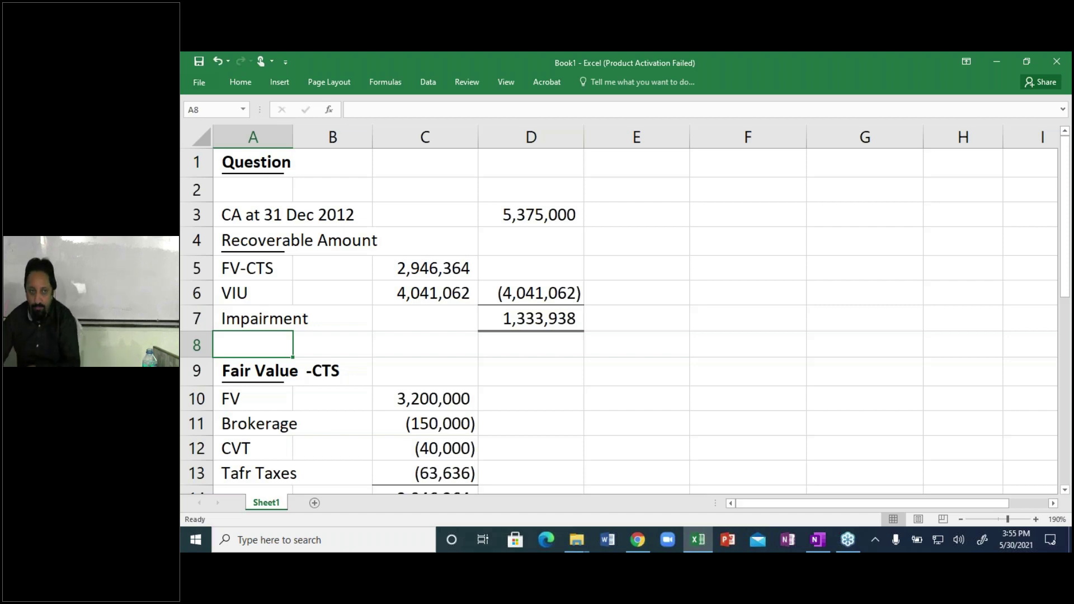
Copy the complete impairment solution in the range A2:G28.
{"action": "left_click", "coordinate": [1071, 317]}
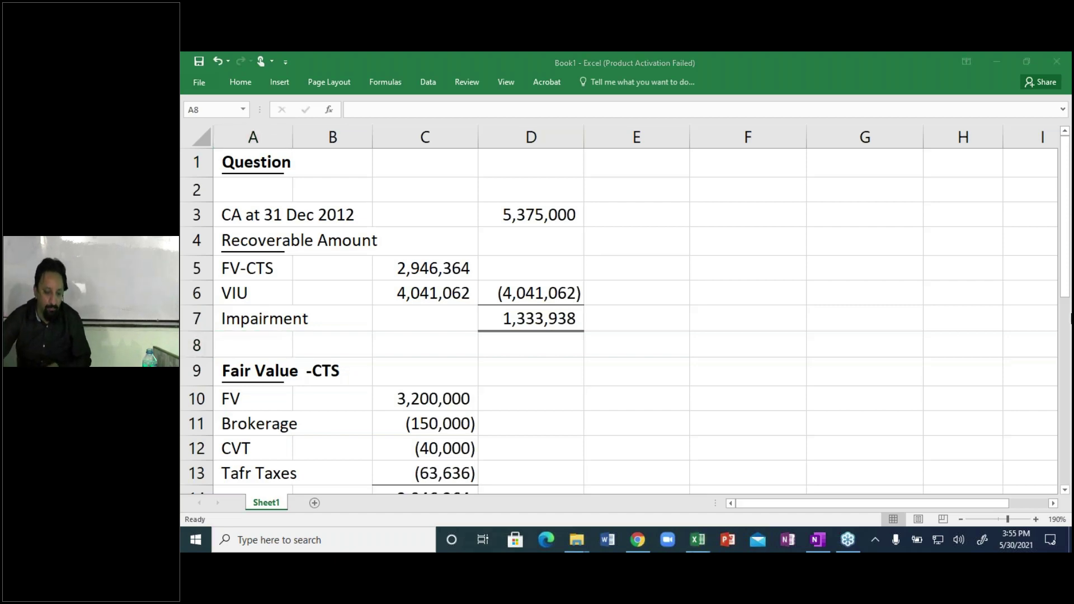
{"action": "left_click", "coordinate": [252, 344]}
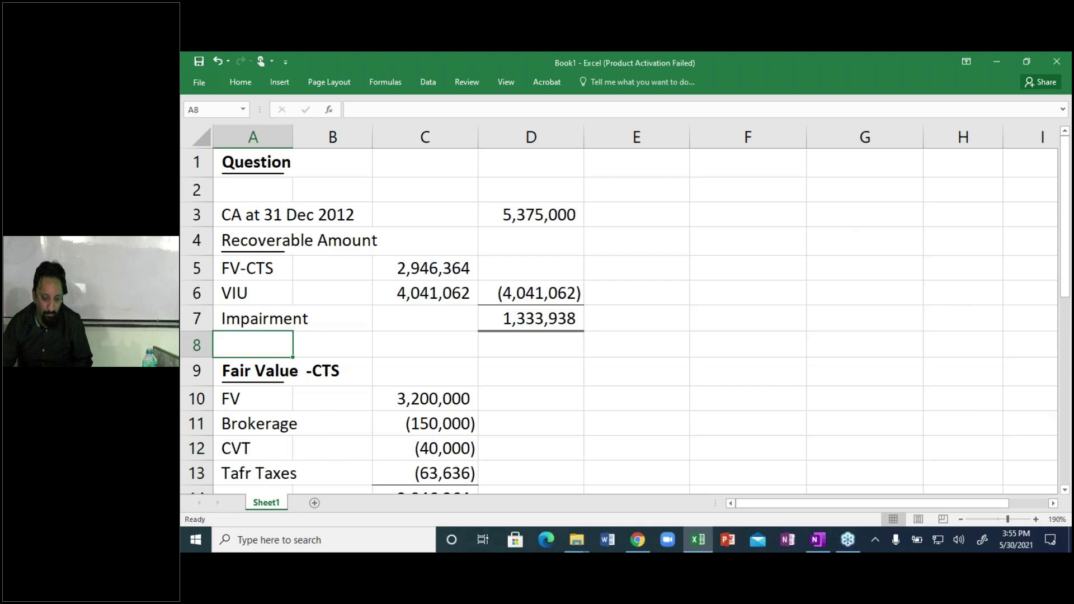
{"action": "left_click_drag", "start_coordinate": [232, 183], "coordinate": [572, 345]}
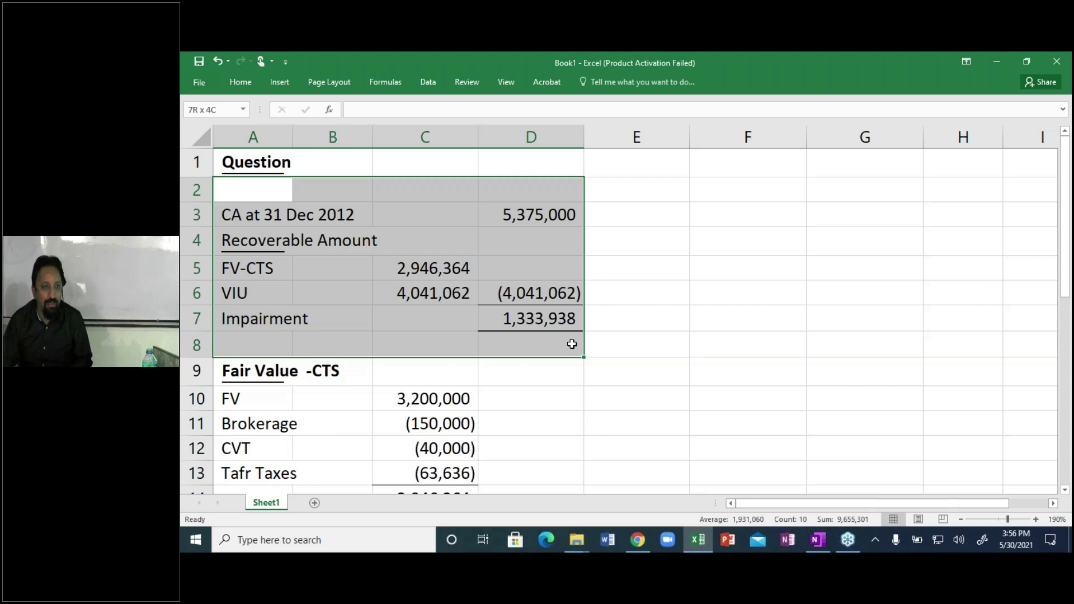
{"action": "left_click_drag", "start_coordinate": [572, 344], "coordinate": [847, 438]}
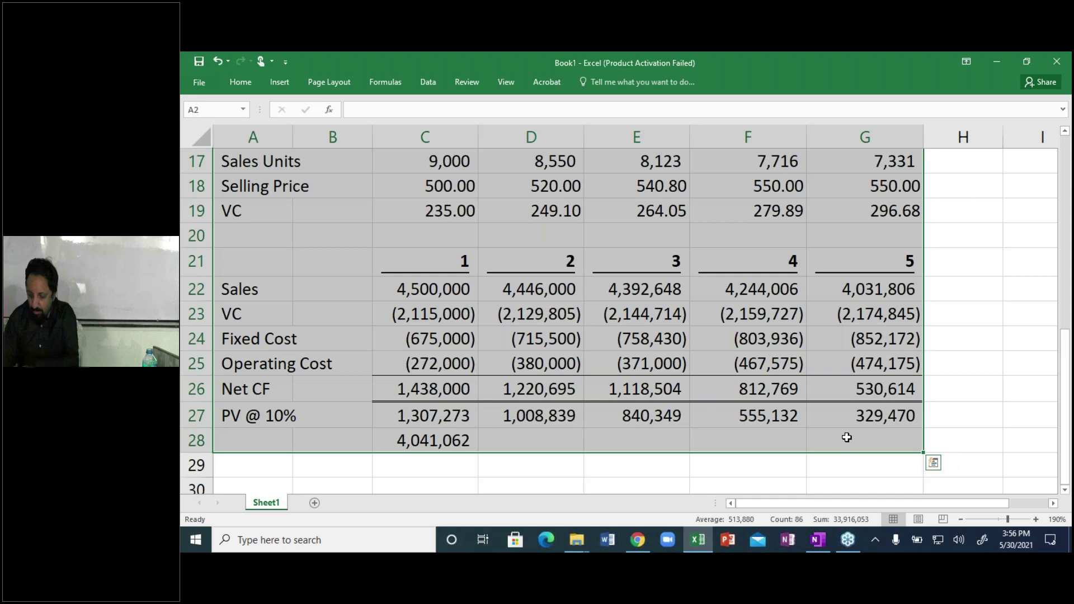
{"action": "key", "text": "ctrl+c"}
Switch to OneNote and paste the copied solution as a picture below the question's Required section.
{"action": "key", "text": "alt+Tab"}
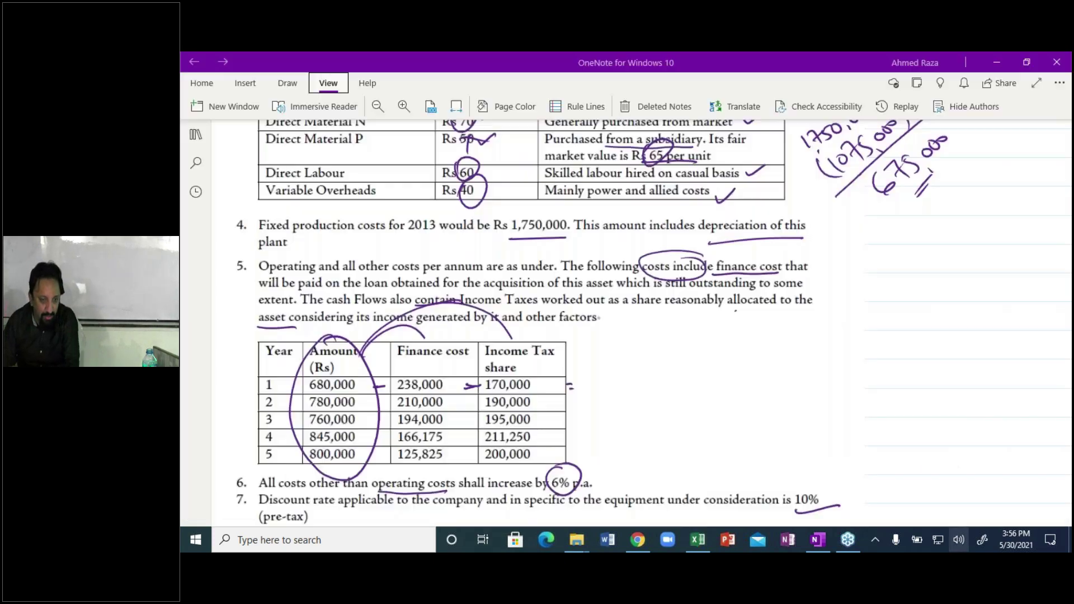
{"action": "left_click", "coordinate": [762, 420]}
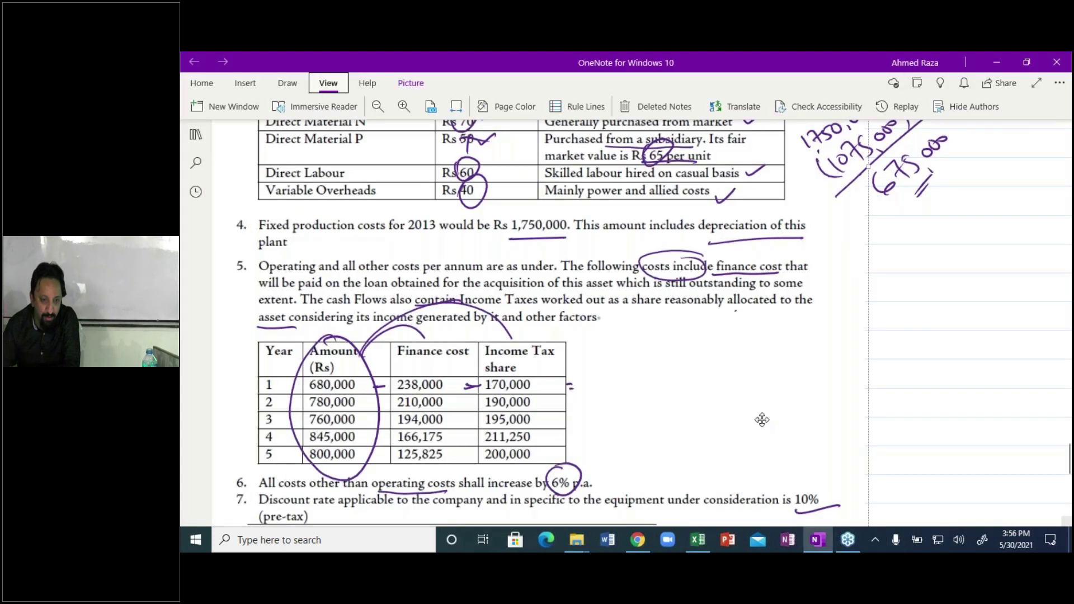
{"action": "scroll", "coordinate": [762, 419], "scroll_direction": "down", "scroll_amount": 7}
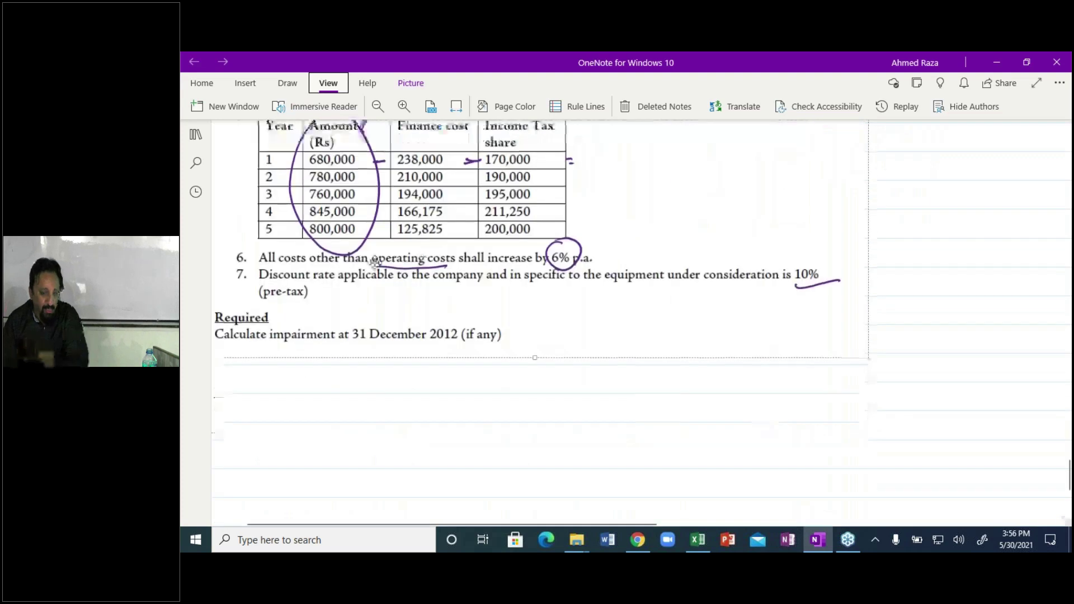
{"action": "scroll", "coordinate": [487, 328], "scroll_direction": "left", "scroll_amount": 2}
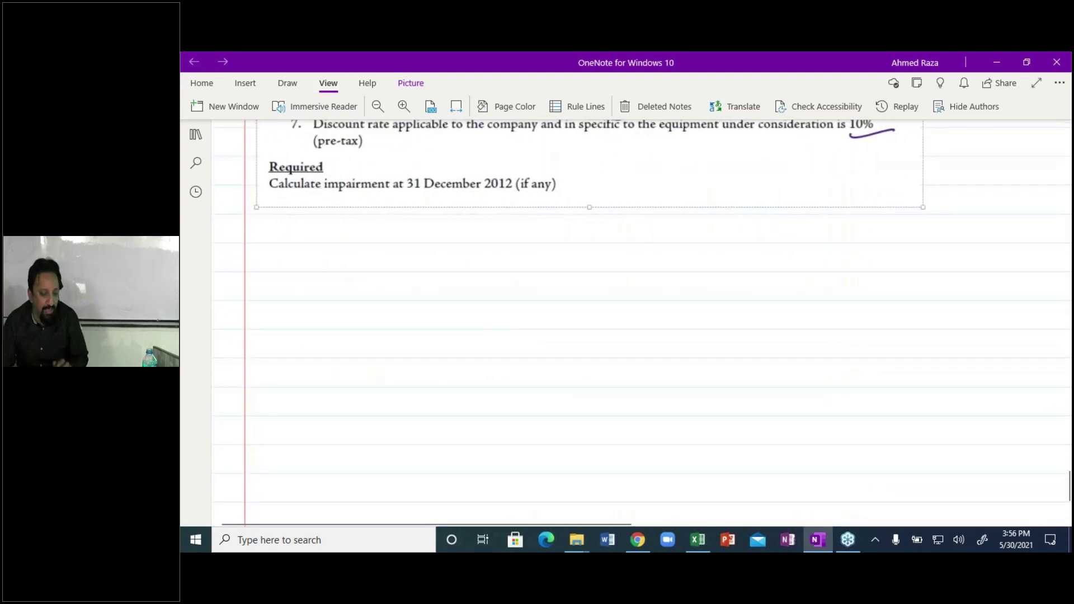
{"action": "left_click", "coordinate": [249, 252]}
{"action": "right_click", "coordinate": [249, 253]}
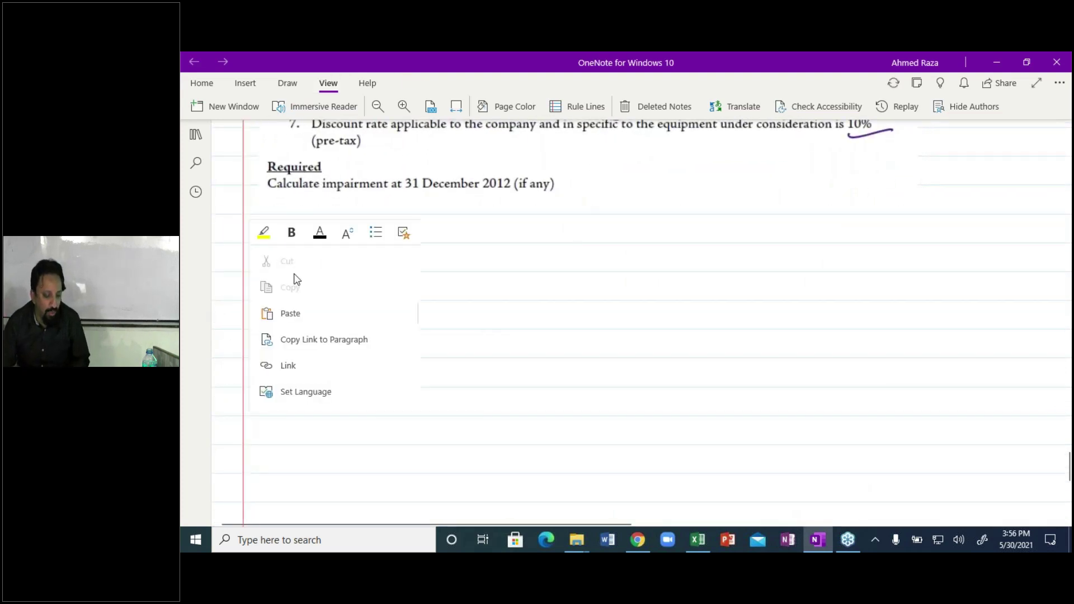
{"action": "mouse_move", "coordinate": [425, 314]}
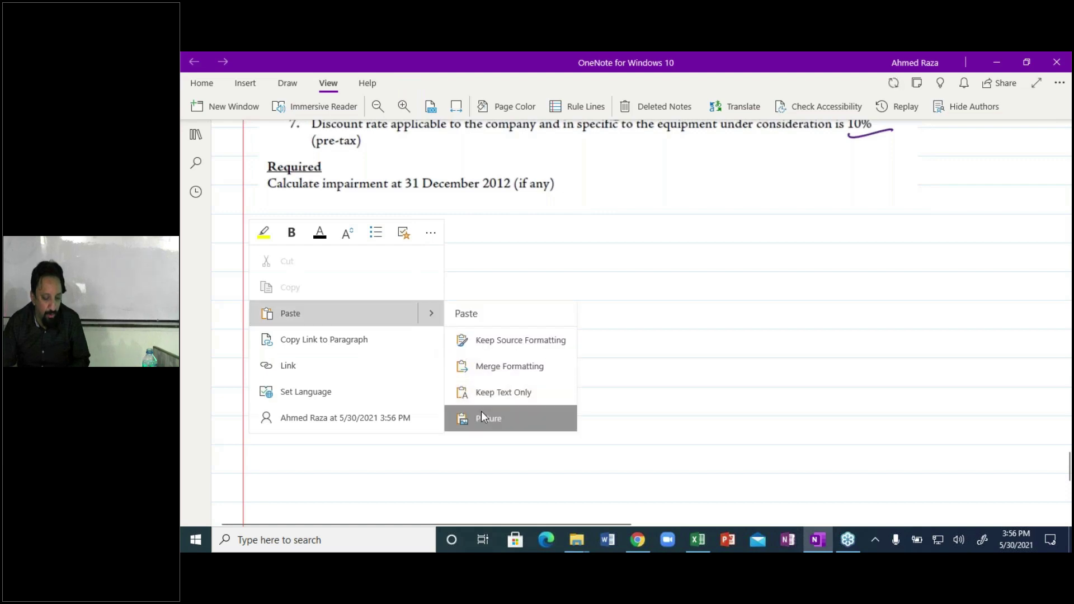
{"action": "left_click", "coordinate": [481, 417]}
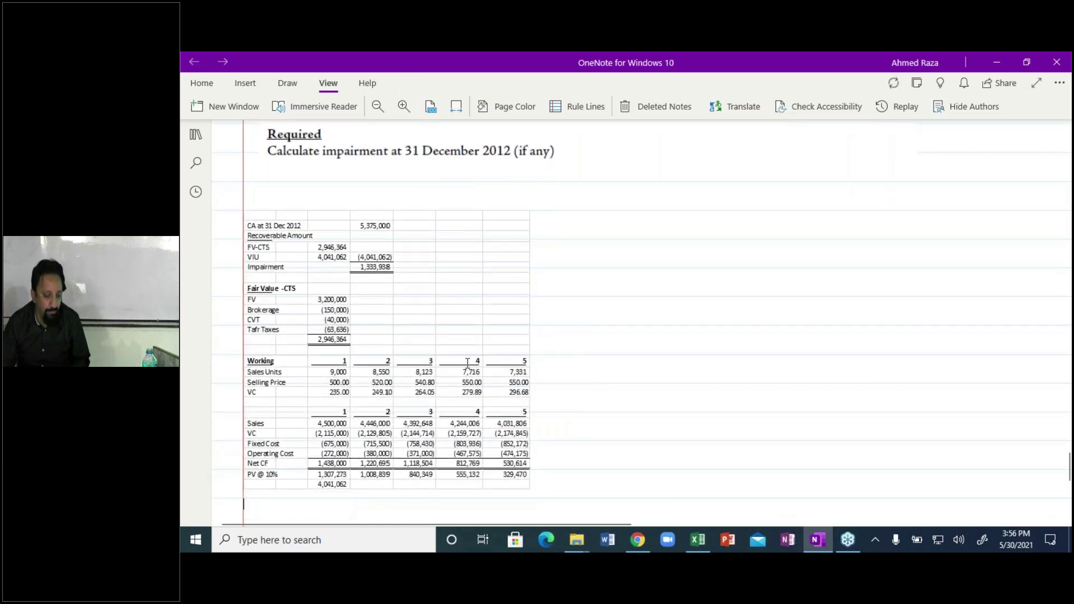
Enlarge the pasted solution picture on the OneNote page and return to its beginning.
{"action": "scroll", "coordinate": [470, 360], "scroll_direction": "down", "scroll_amount": 3}
{"action": "left_click", "coordinate": [526, 330]}
{"action": "left_click_drag", "start_coordinate": [574, 380], "coordinate": [861, 388]}
{"action": "left_click", "coordinate": [907, 367]}
{"action": "scroll", "coordinate": [907, 367], "scroll_direction": "up", "scroll_amount": 3}
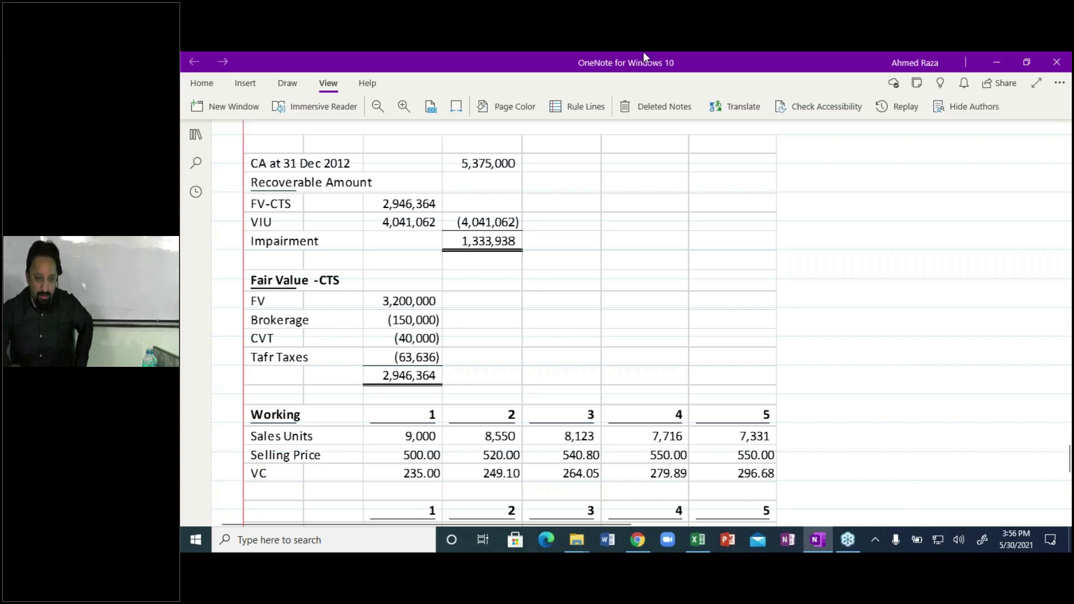
{"action": "scroll", "coordinate": [720, 260], "scroll_direction": "up", "scroll_amount": 3}
{"action": "scroll", "coordinate": [721, 261], "scroll_direction": "down", "scroll_amount": 1}
{"action": "scroll", "coordinate": [721, 261], "scroll_direction": "down", "scroll_amount": 3}
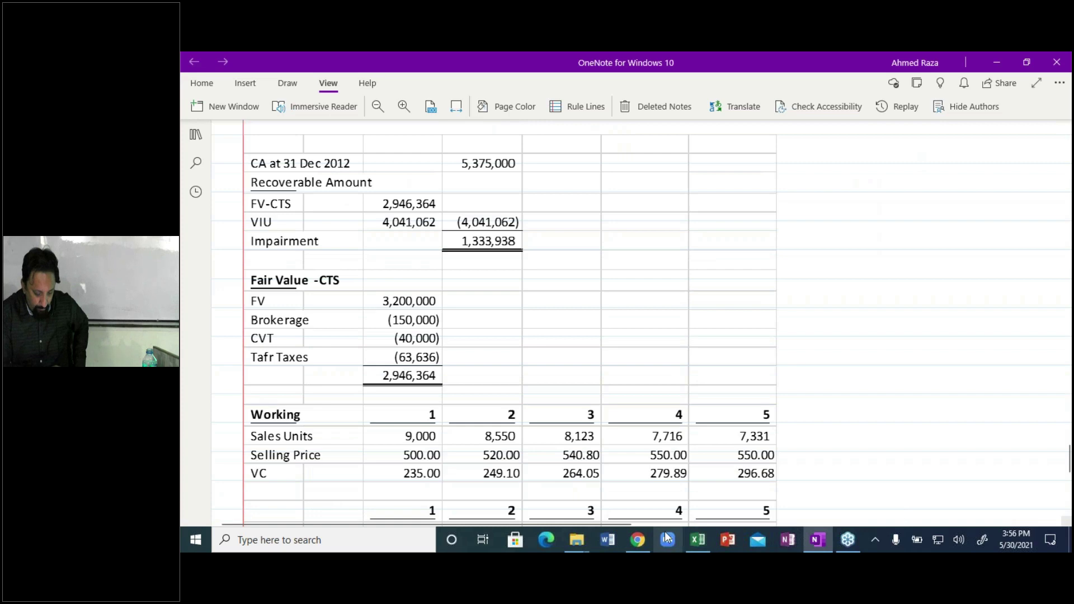
Switch to the Downloads folder in File Explorer and open the IAS 36 PowerPoint presentation.
{"action": "mouse_move", "coordinate": [577, 540]}
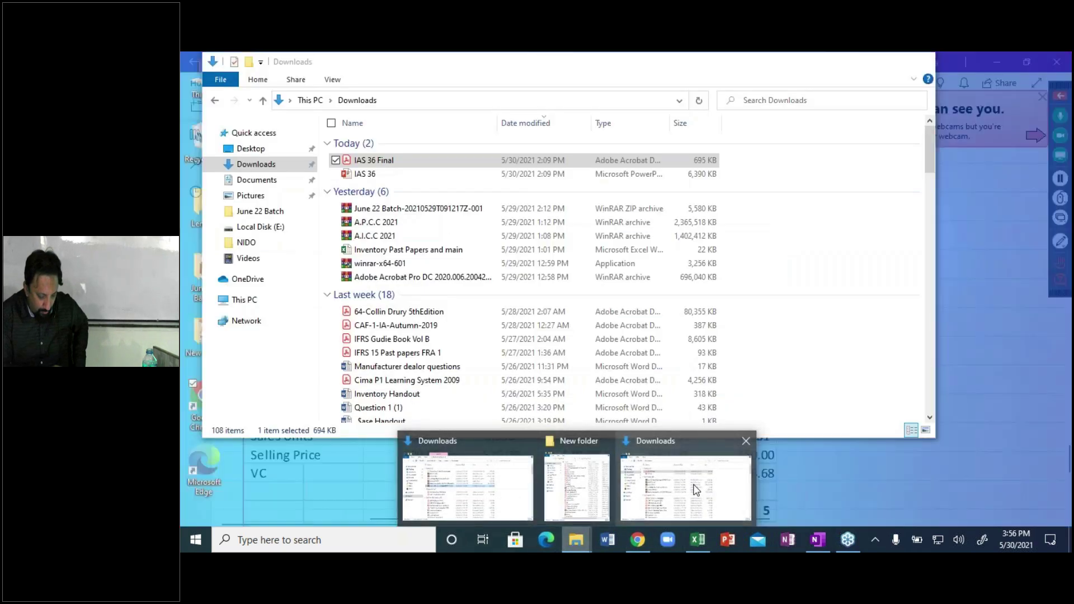
{"action": "left_click", "coordinate": [695, 488]}
{"action": "double_click", "coordinate": [459, 175]}
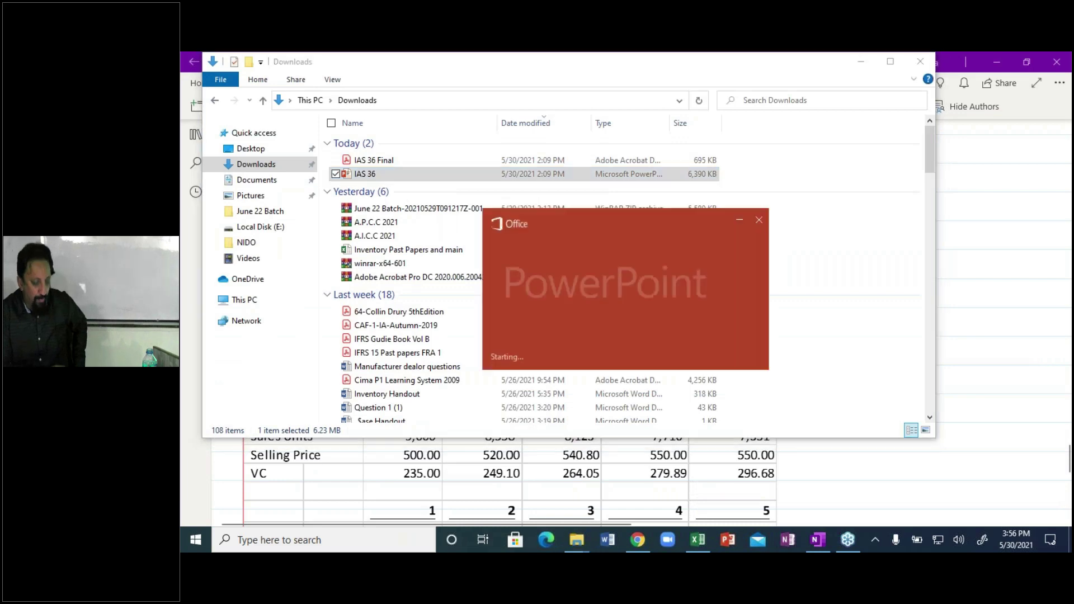